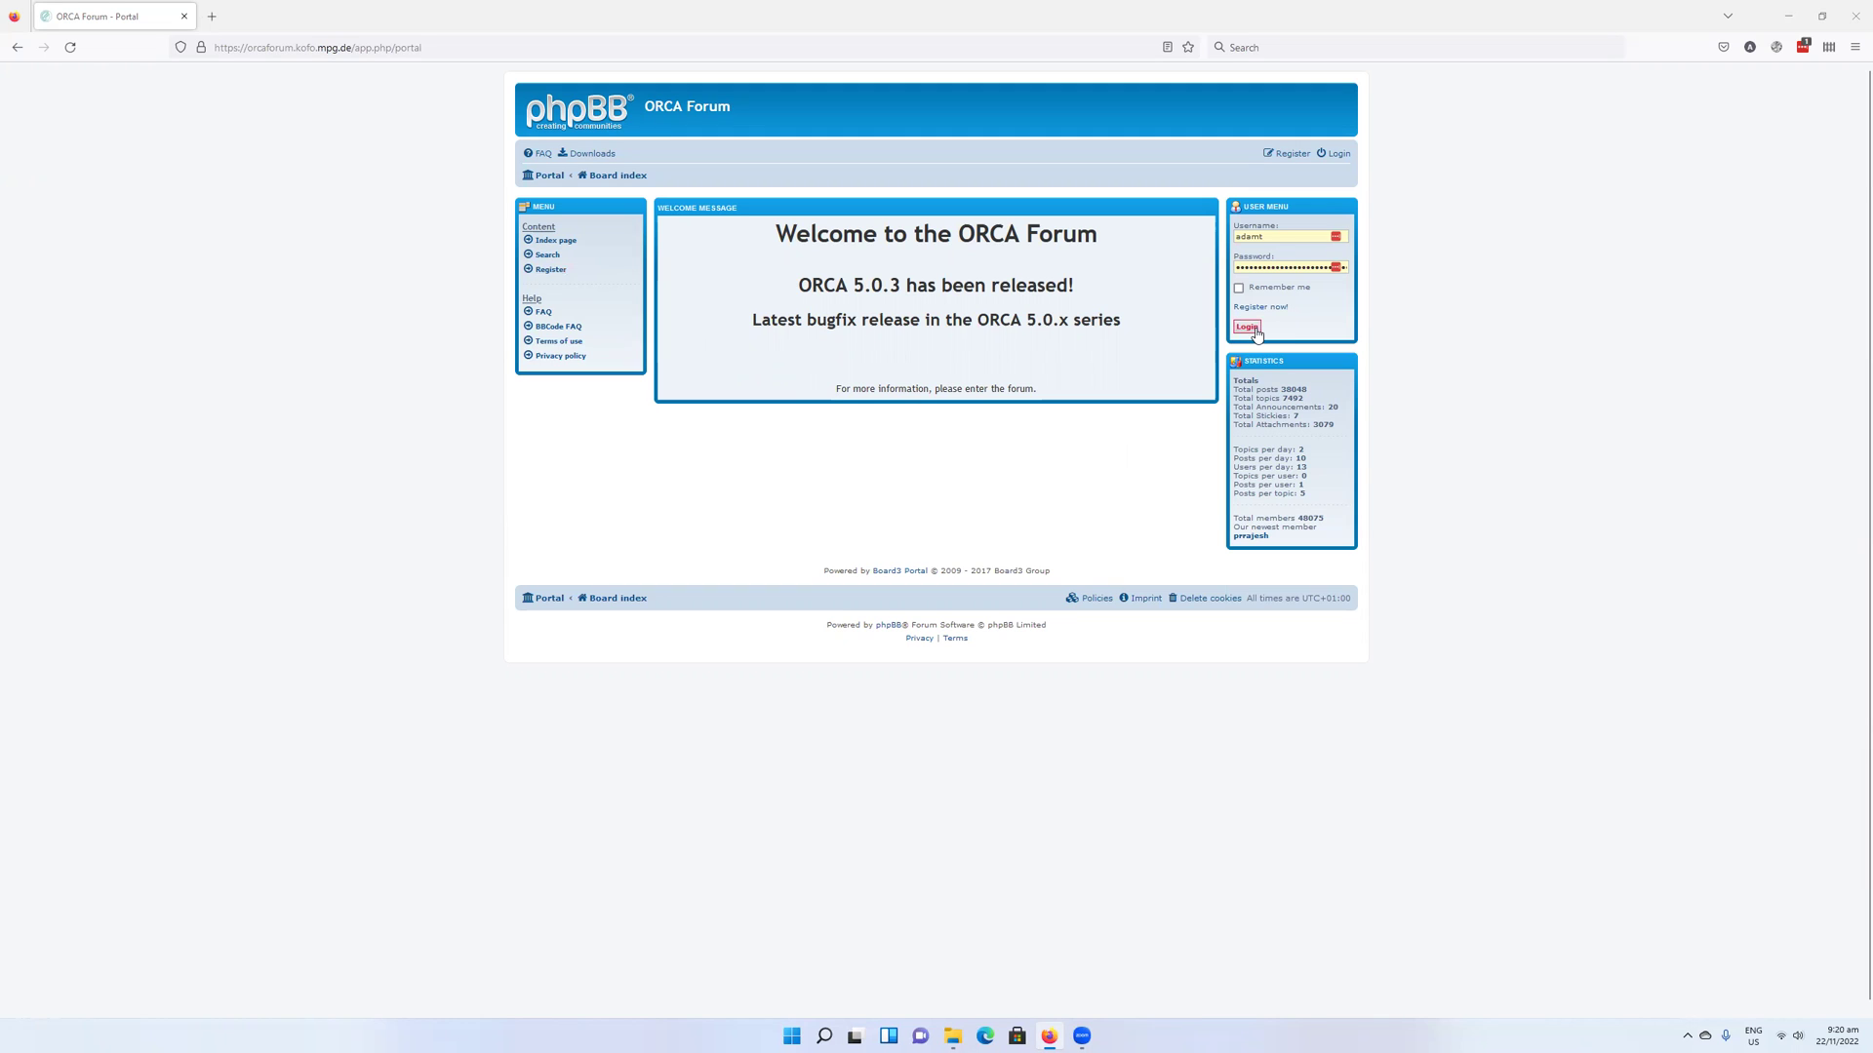
- Log in to the ORCA Forum and open the Downloads categories list of ORCA releases
left_click(1247, 327)
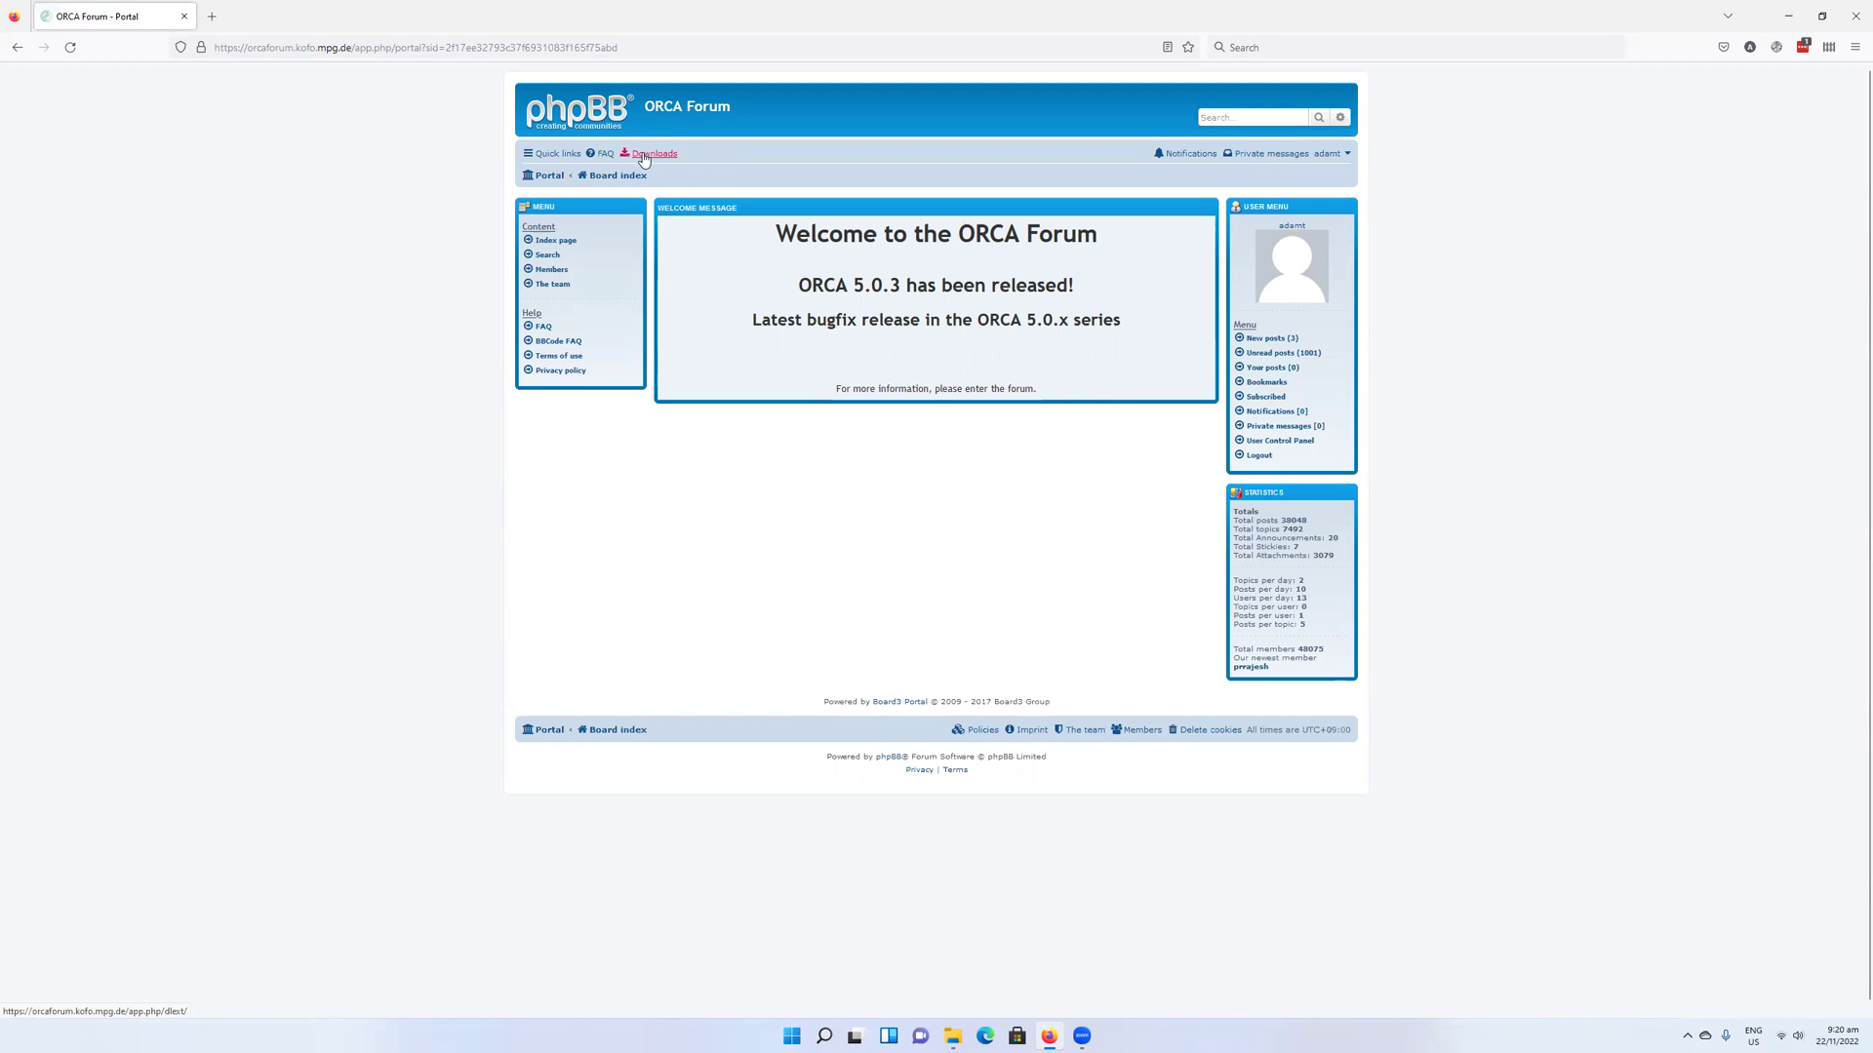
left_click(643, 156)
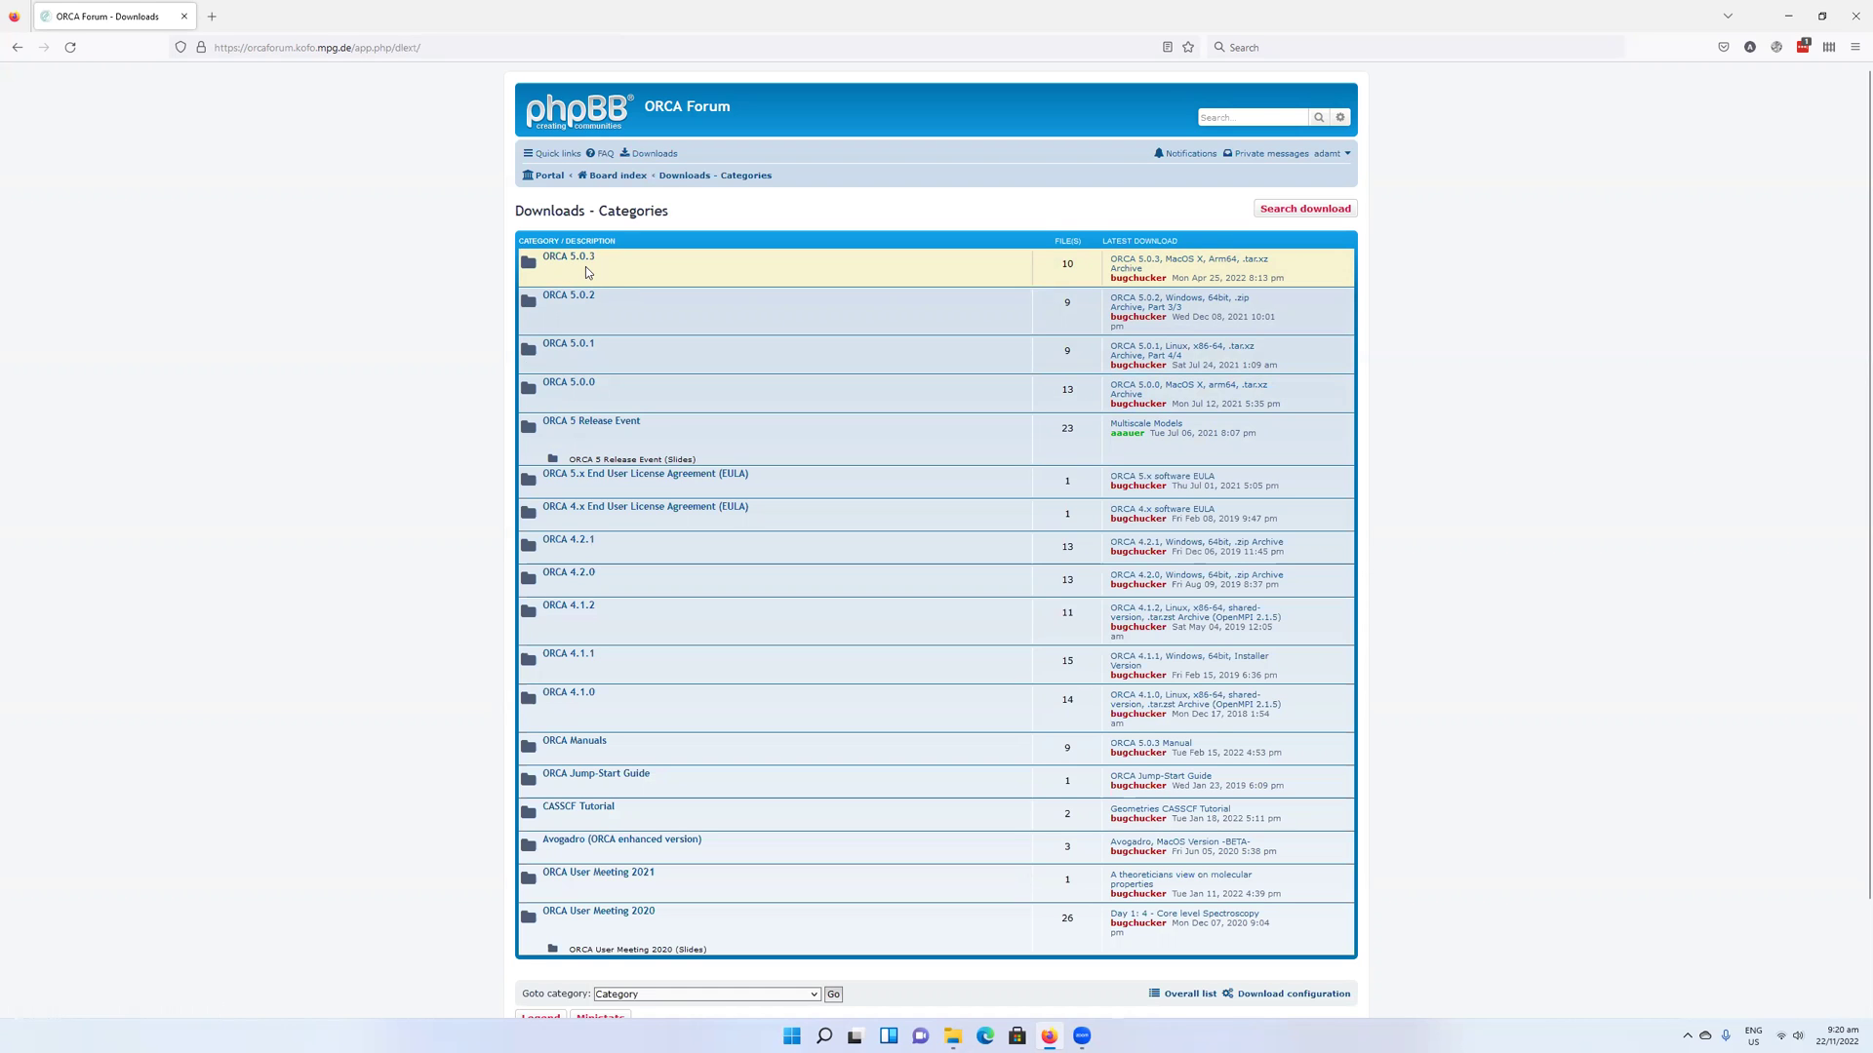
left_click(585, 266)
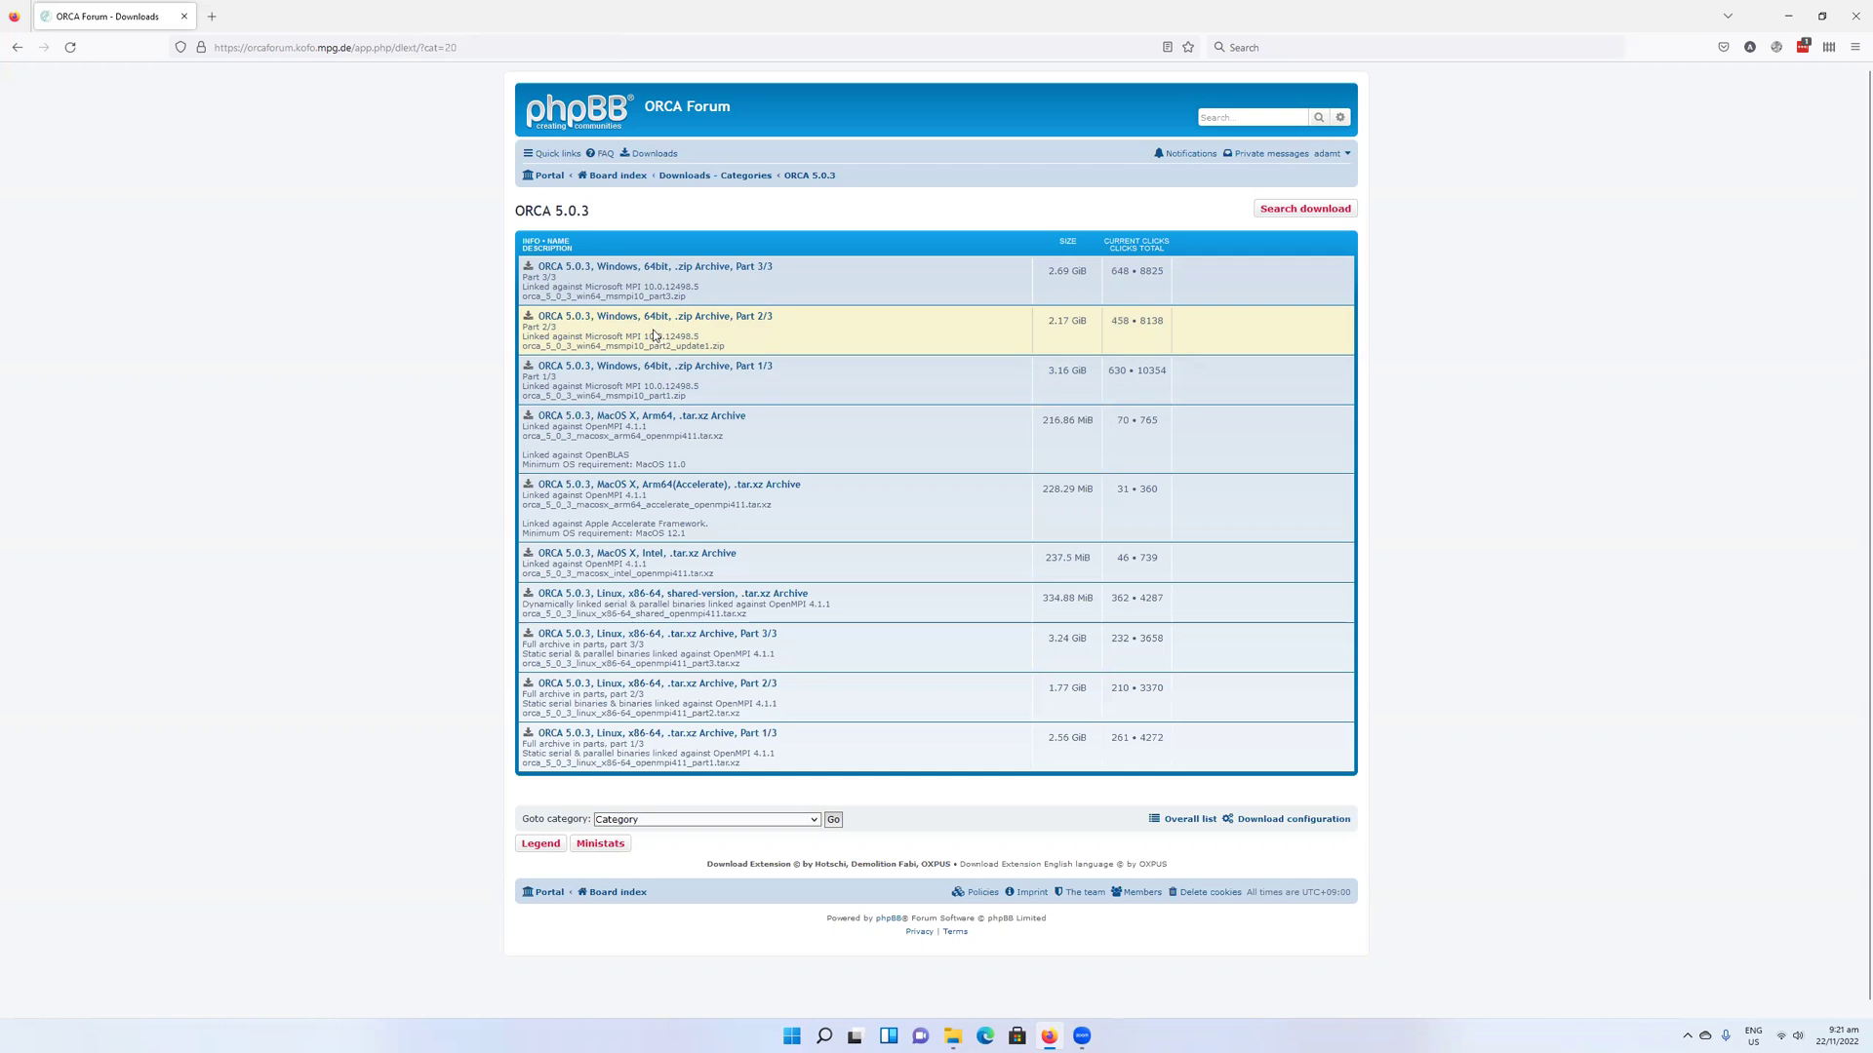
left_click(724, 182)
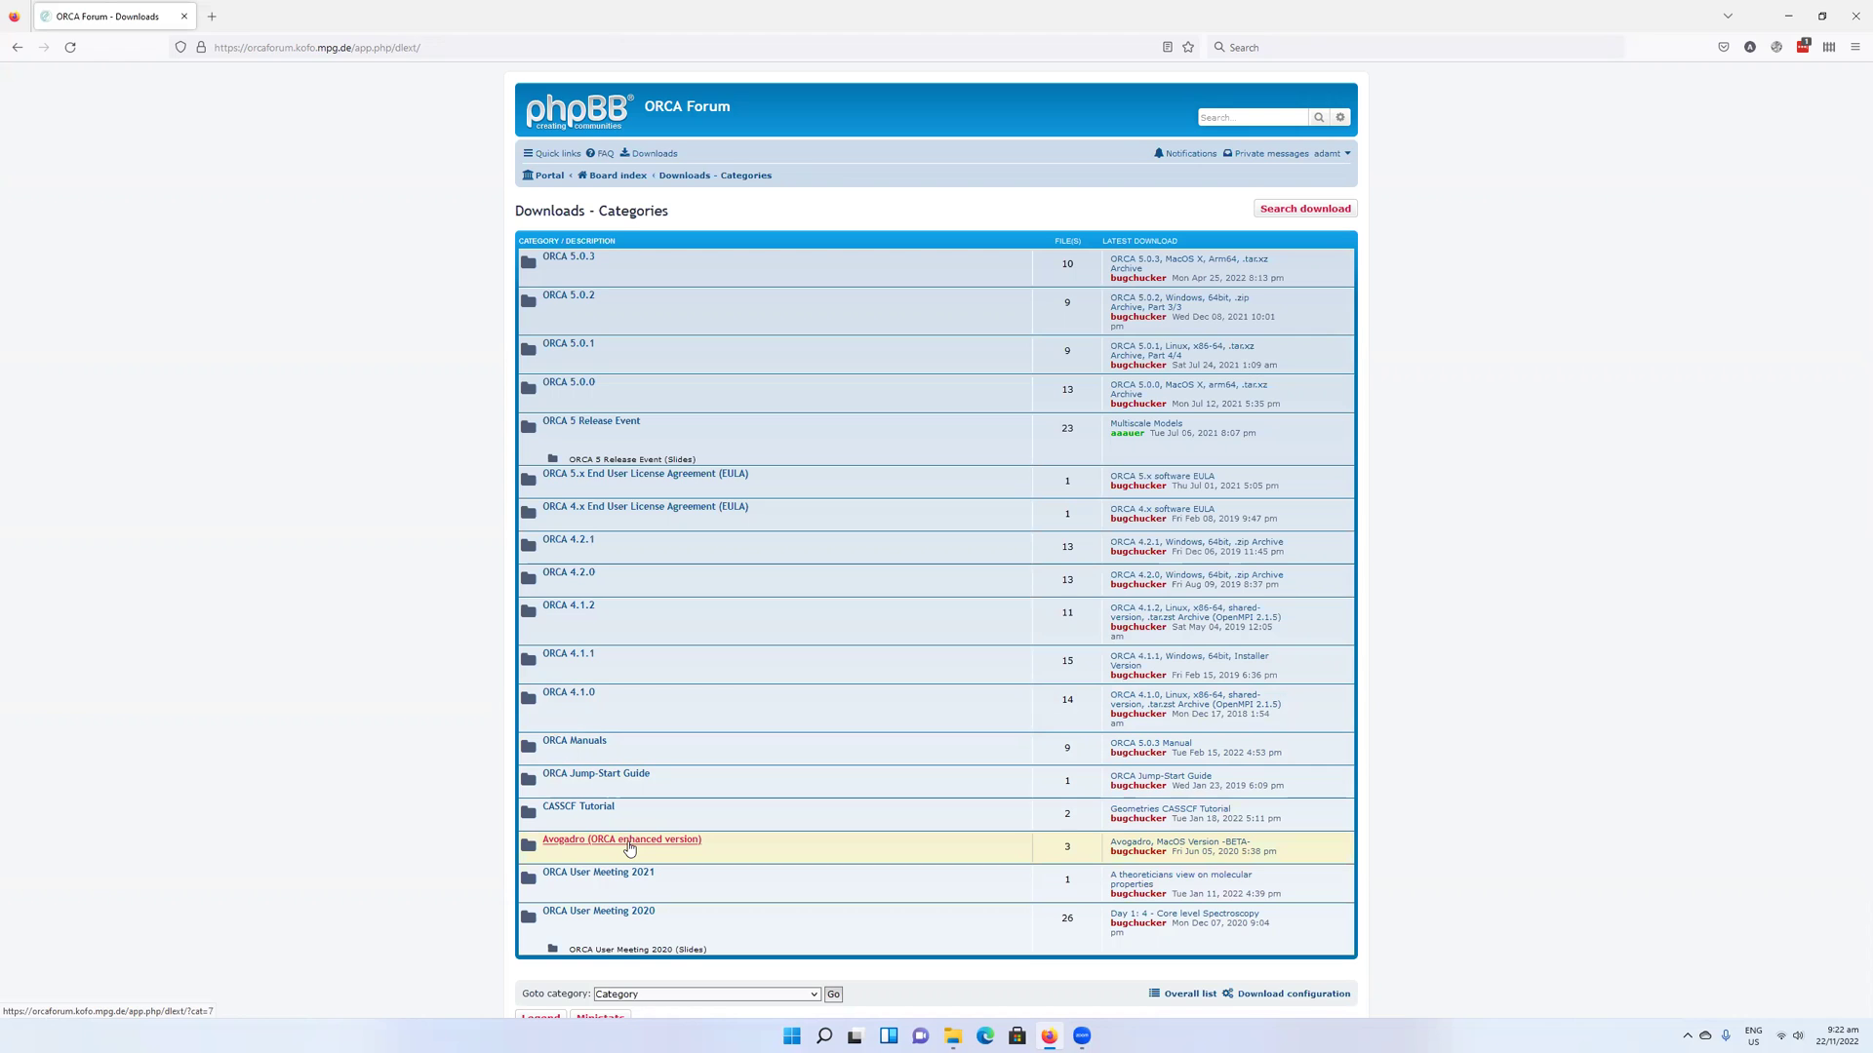
- Open the Avogadro (ORCA enhanced version) download category to see its Windows and MacOS builds
left_click(629, 848)
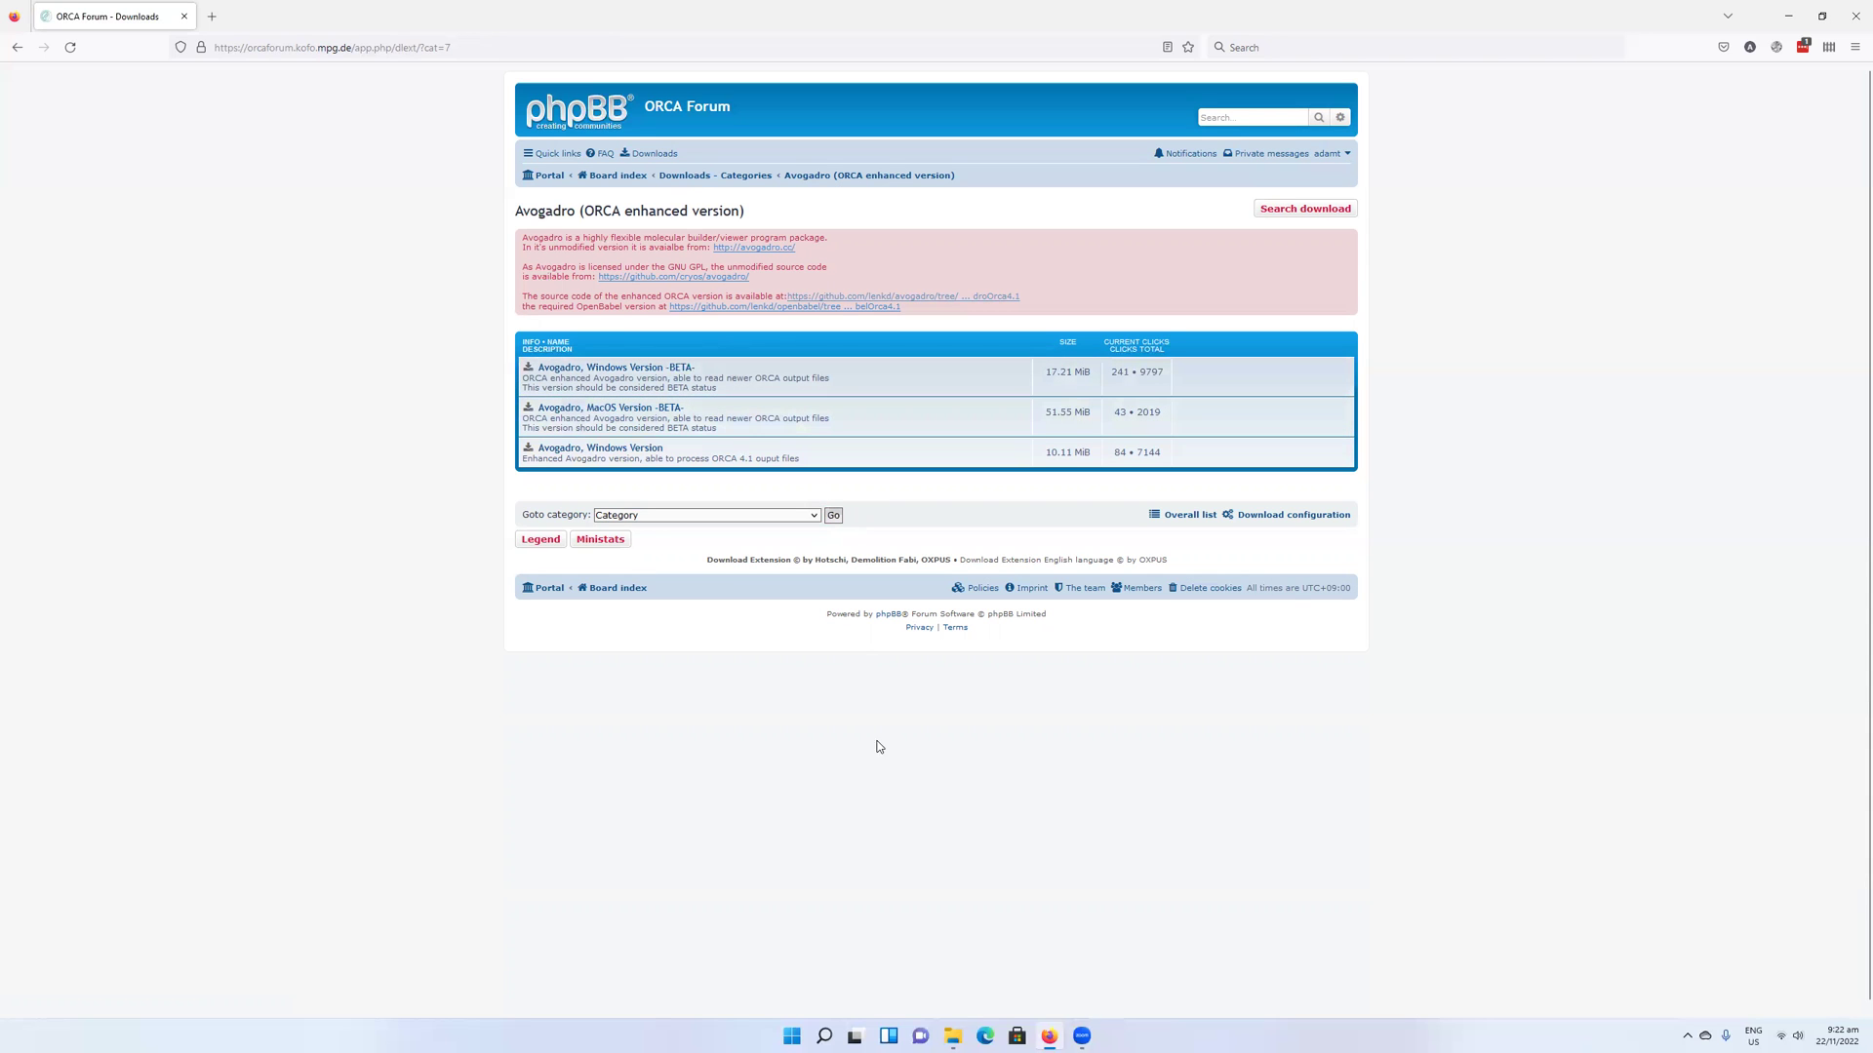
- Bring the C:\orca Explorer window forward and step through the three orca_5_0_3 zip parts
mouse_move(953, 1036)
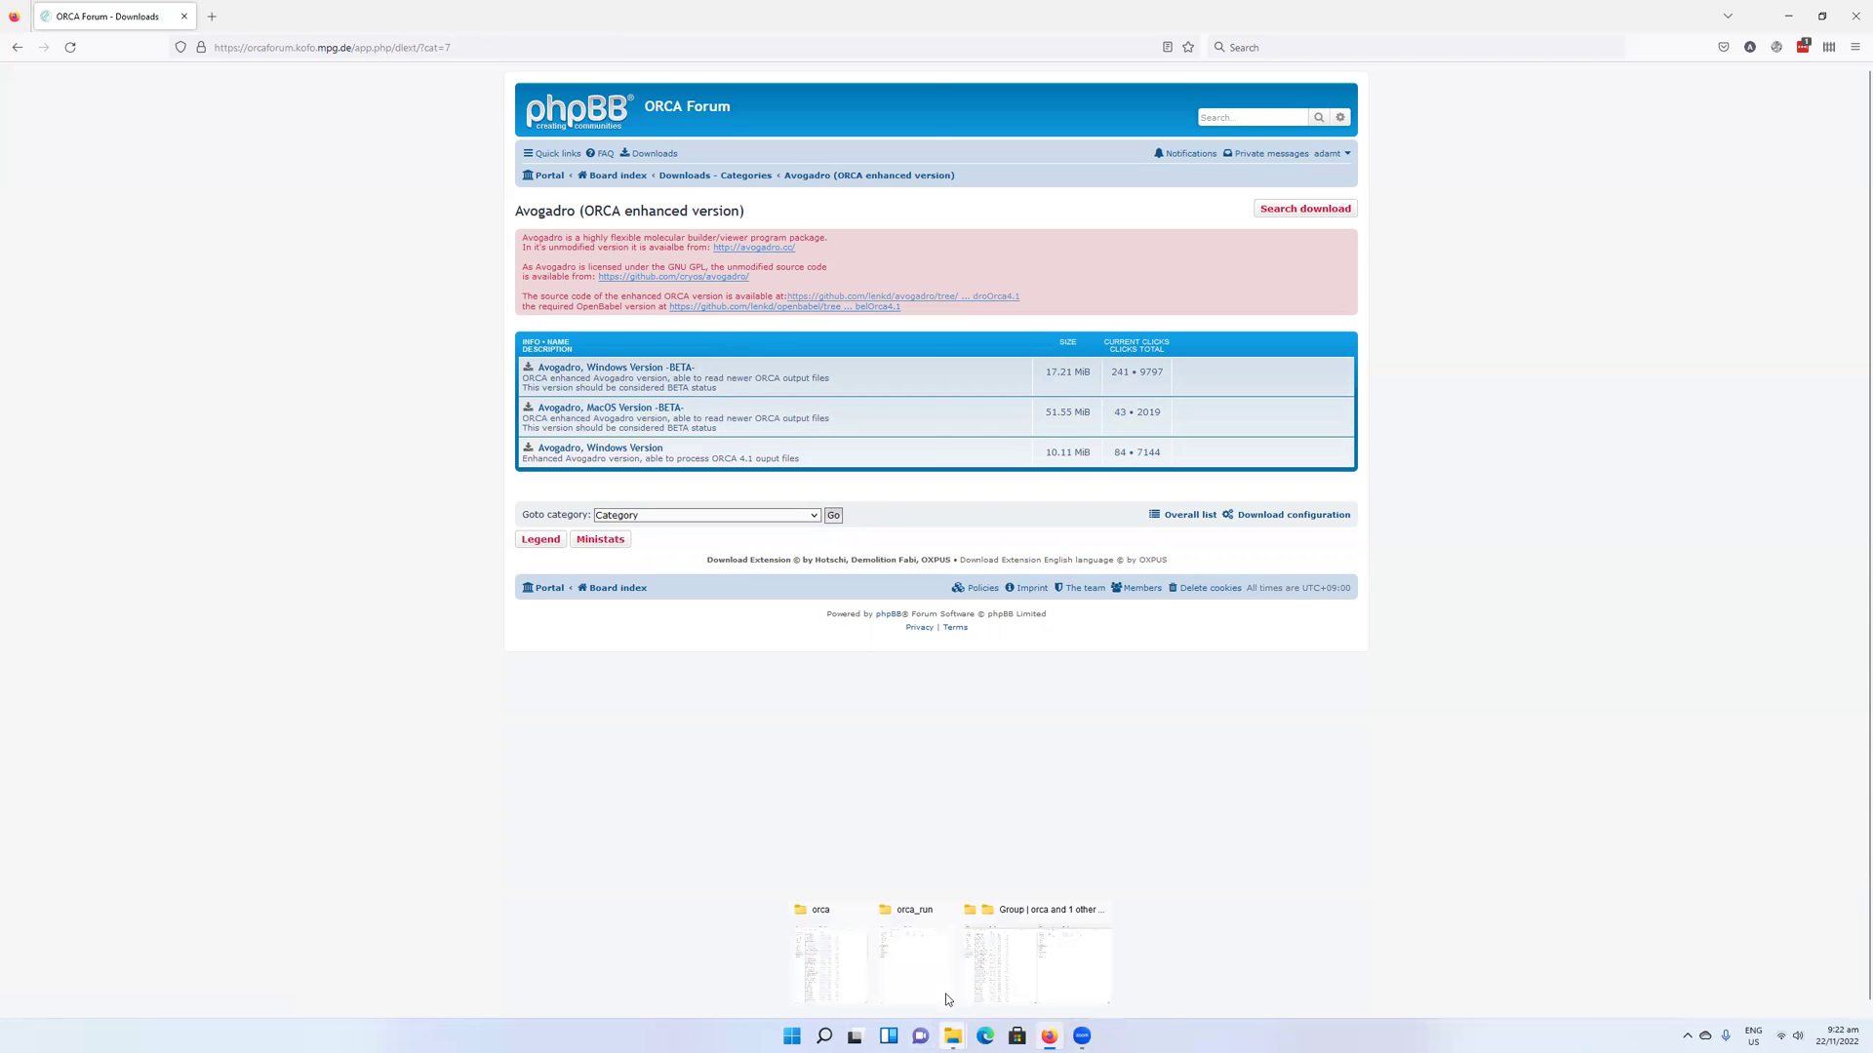
left_click(849, 960)
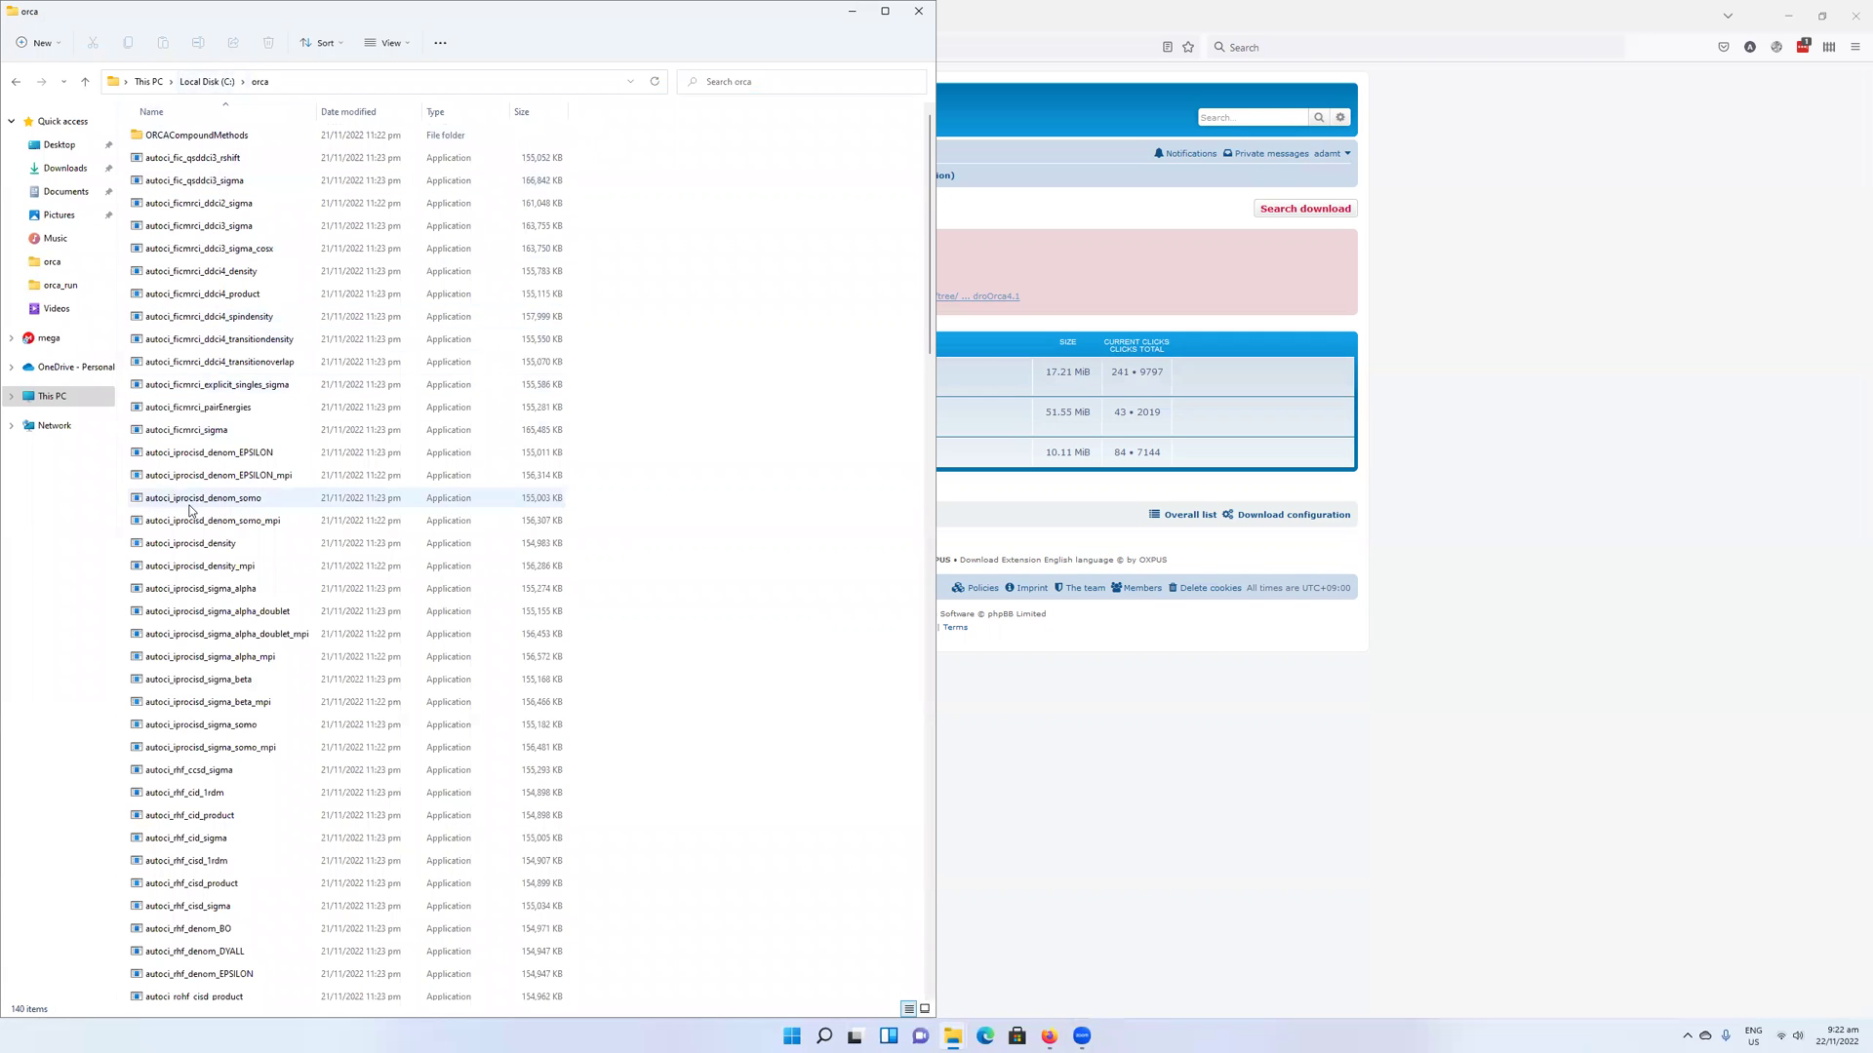
scroll(191, 509, "down", 10)
scroll(191, 509, "down", 6)
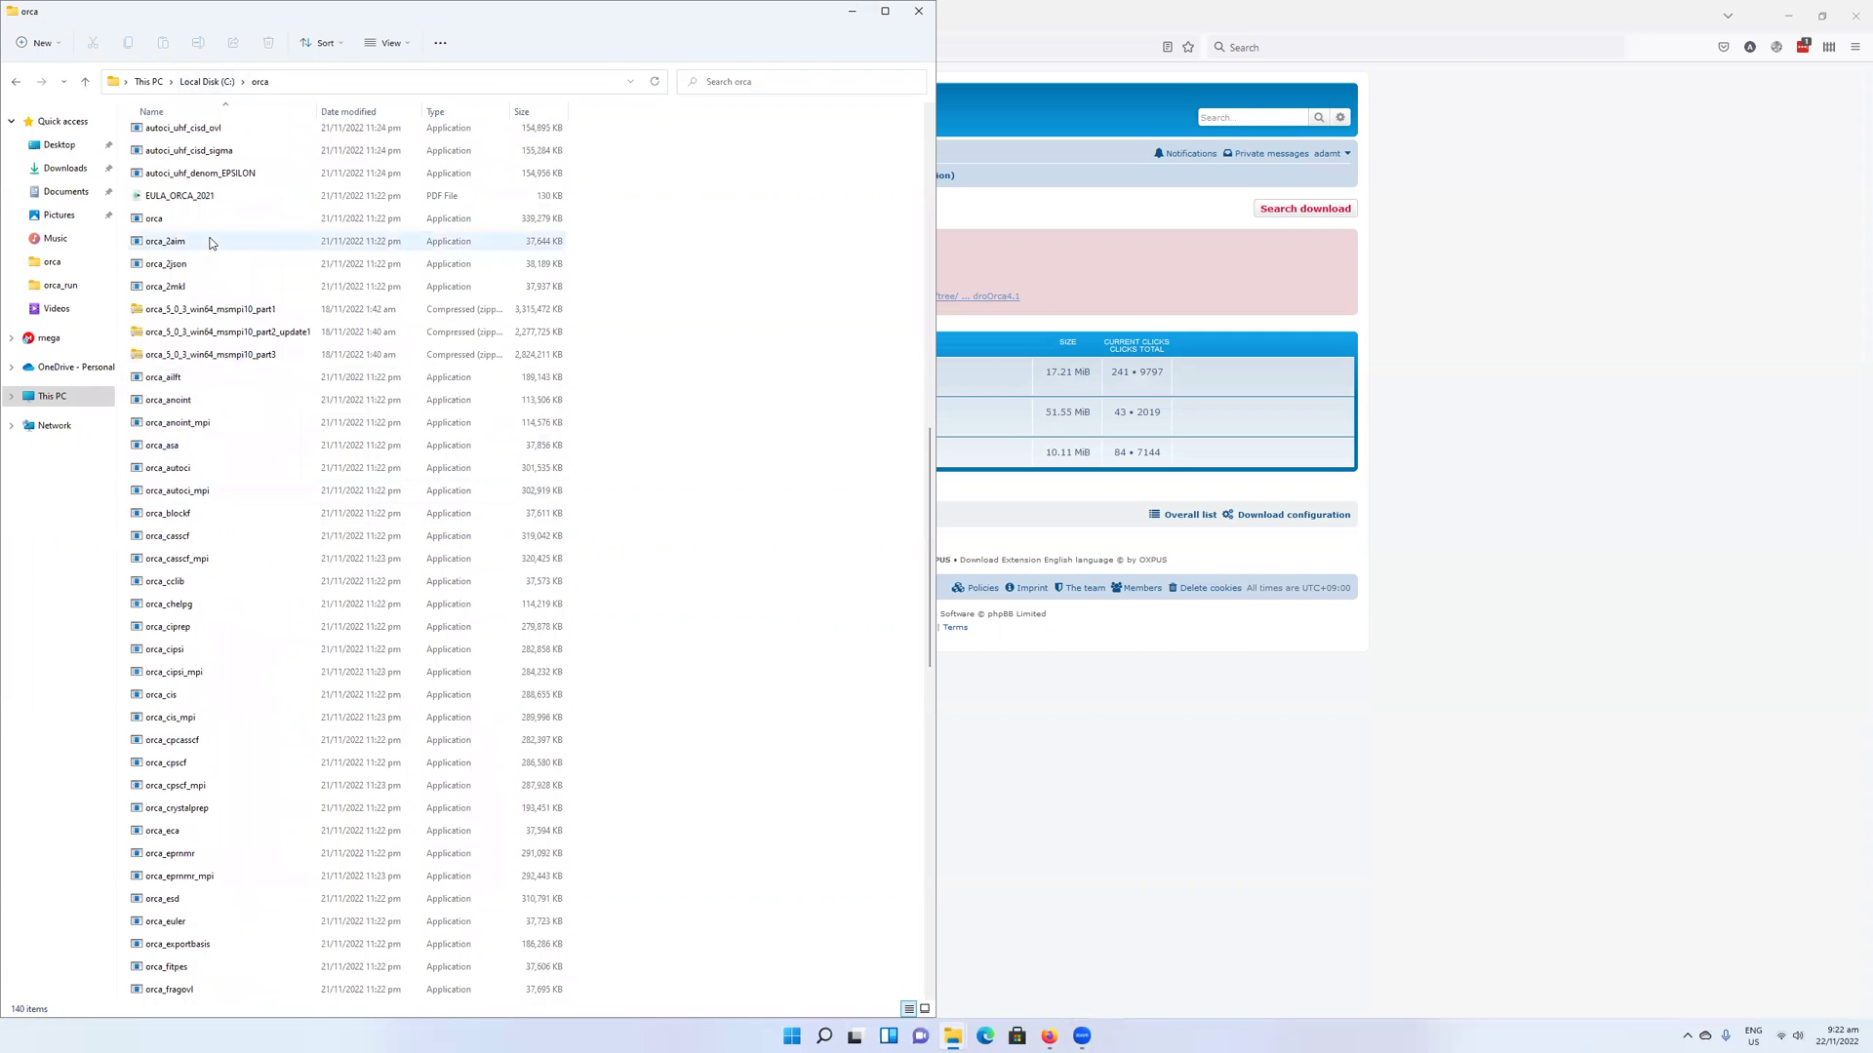
left_click(220, 318)
key("Down")
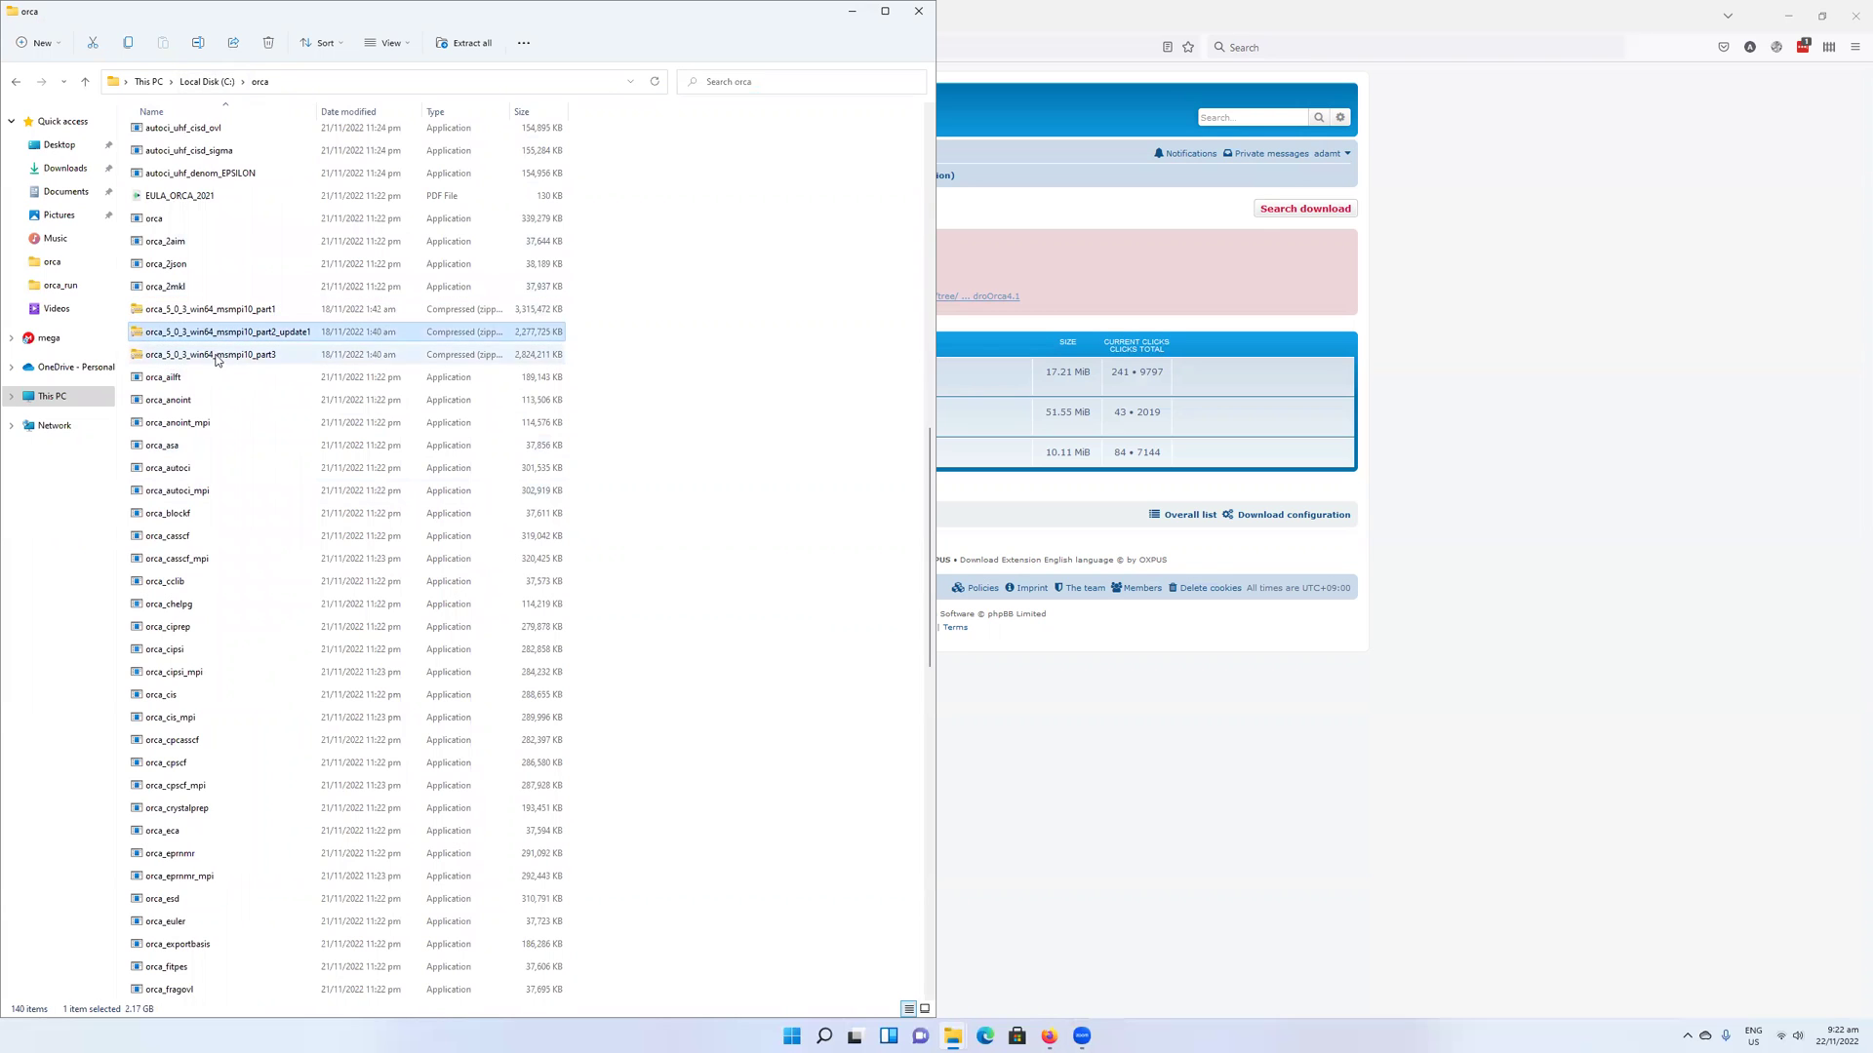
key("Down")
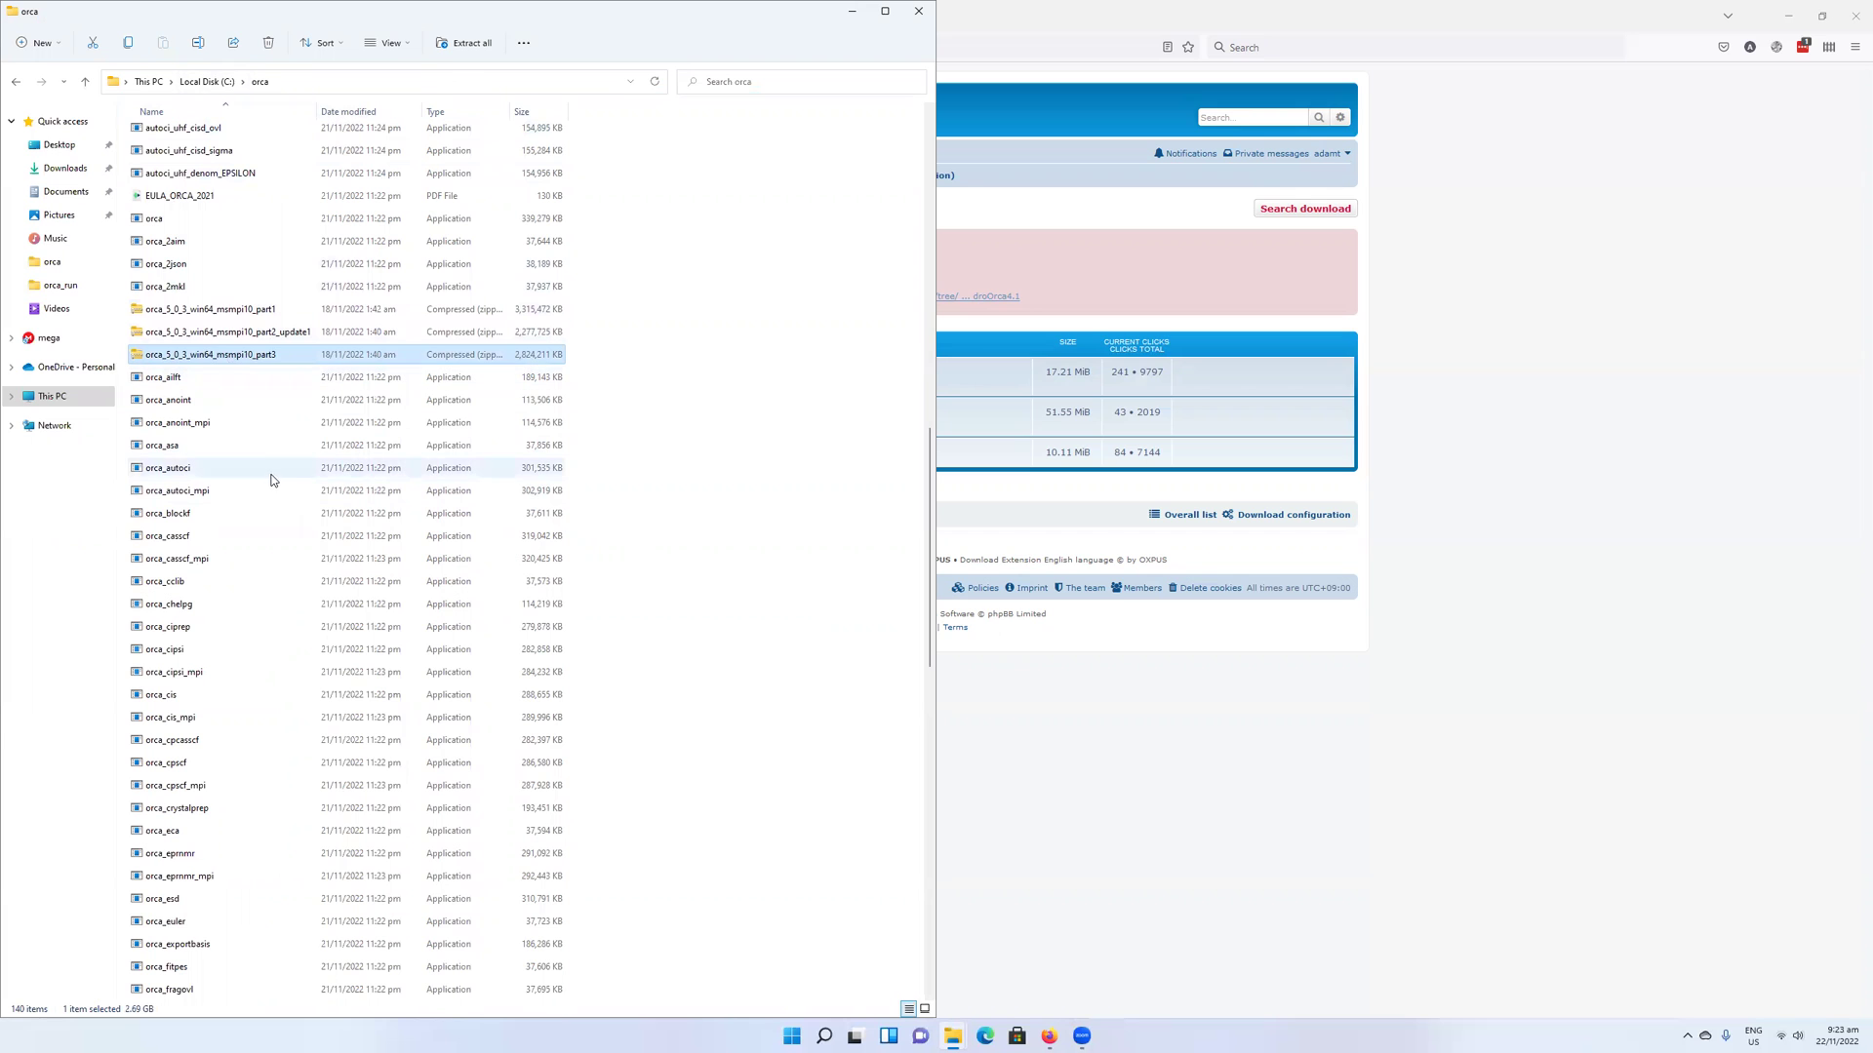
- Browse the orca folder contents and select the main orca application file
scroll(249, 332, "up", 15)
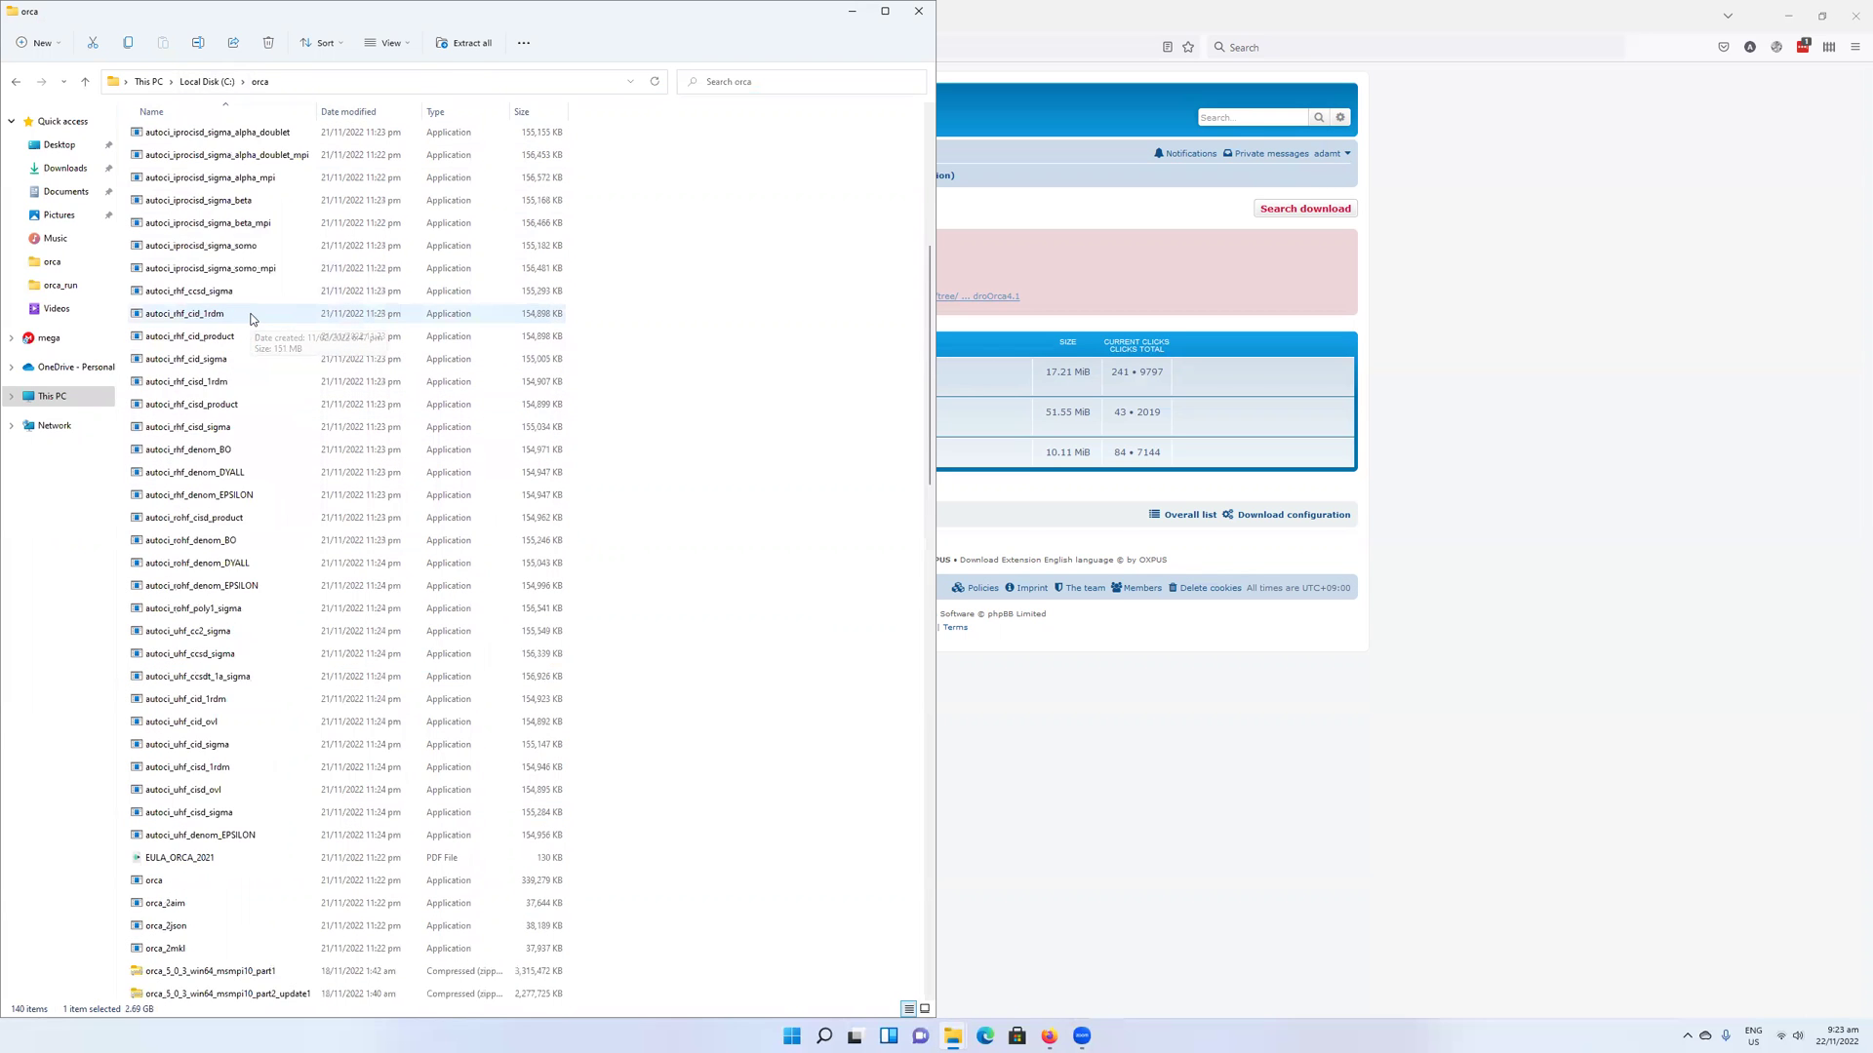
scroll(247, 324, "down", 18)
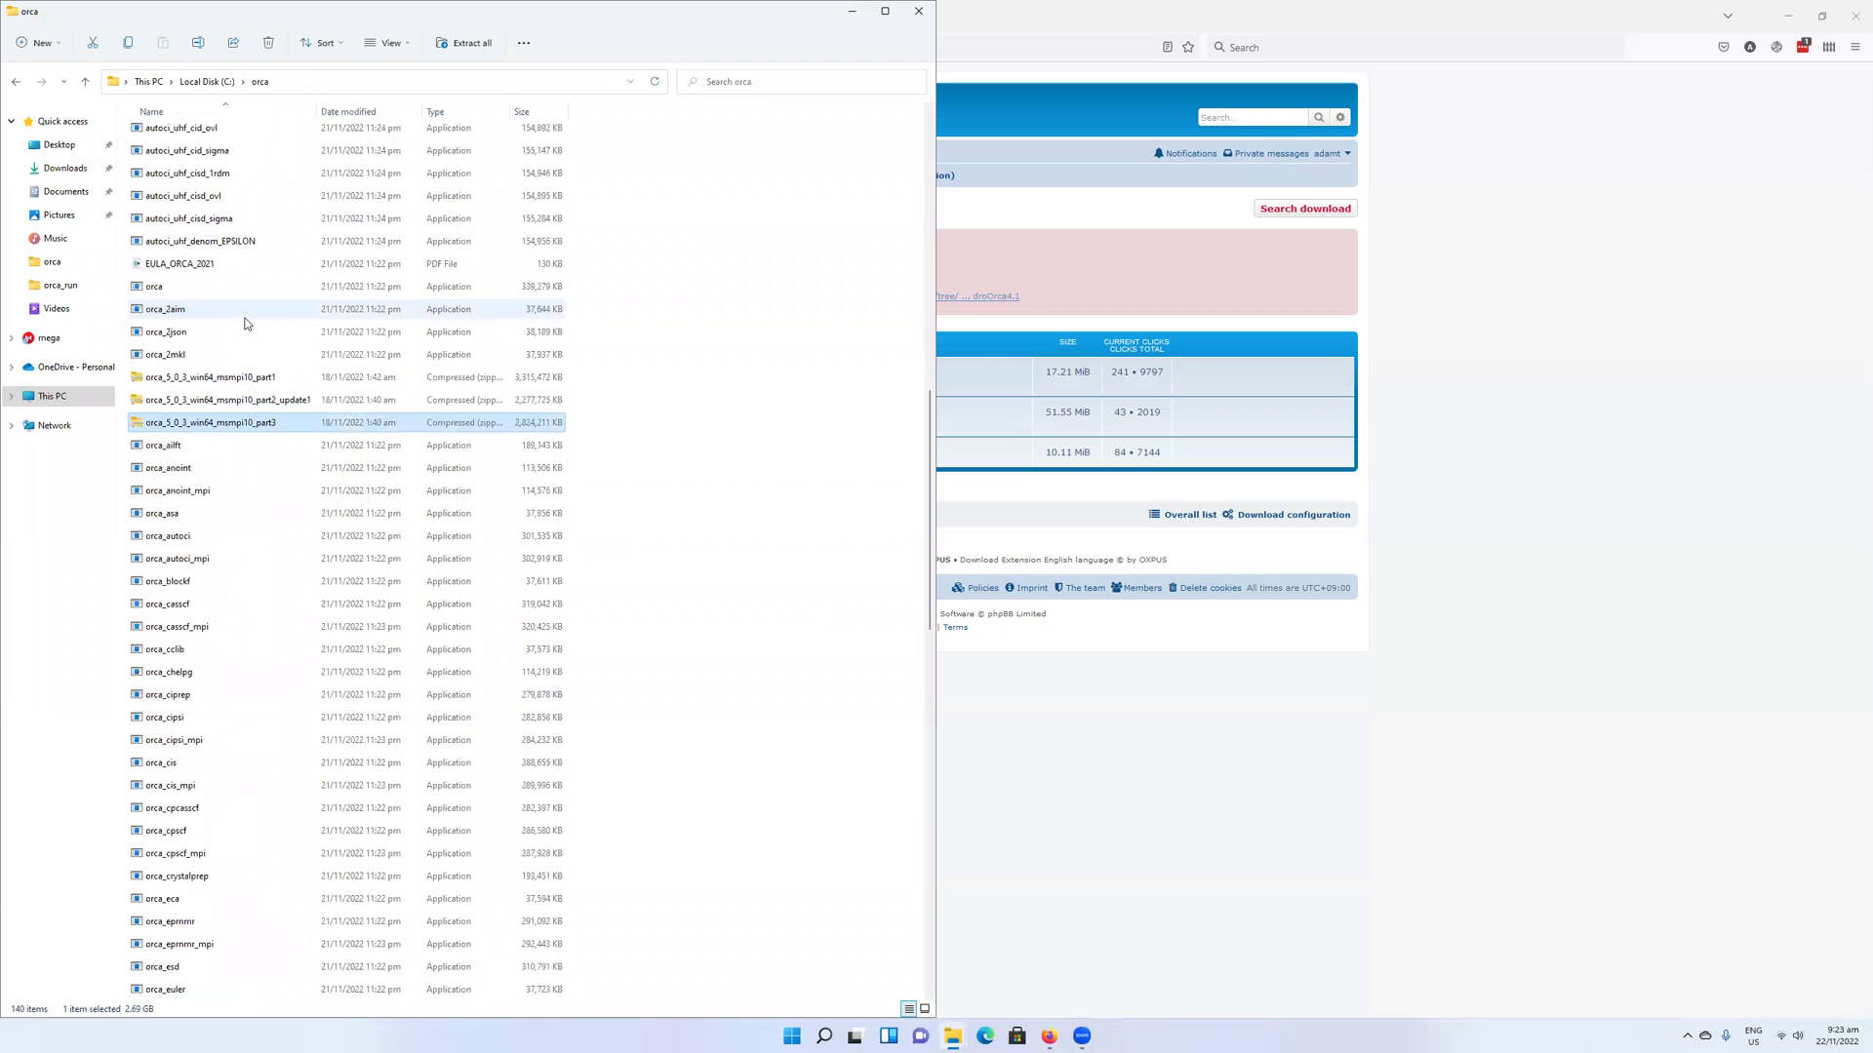
scroll(246, 324, "down", 11)
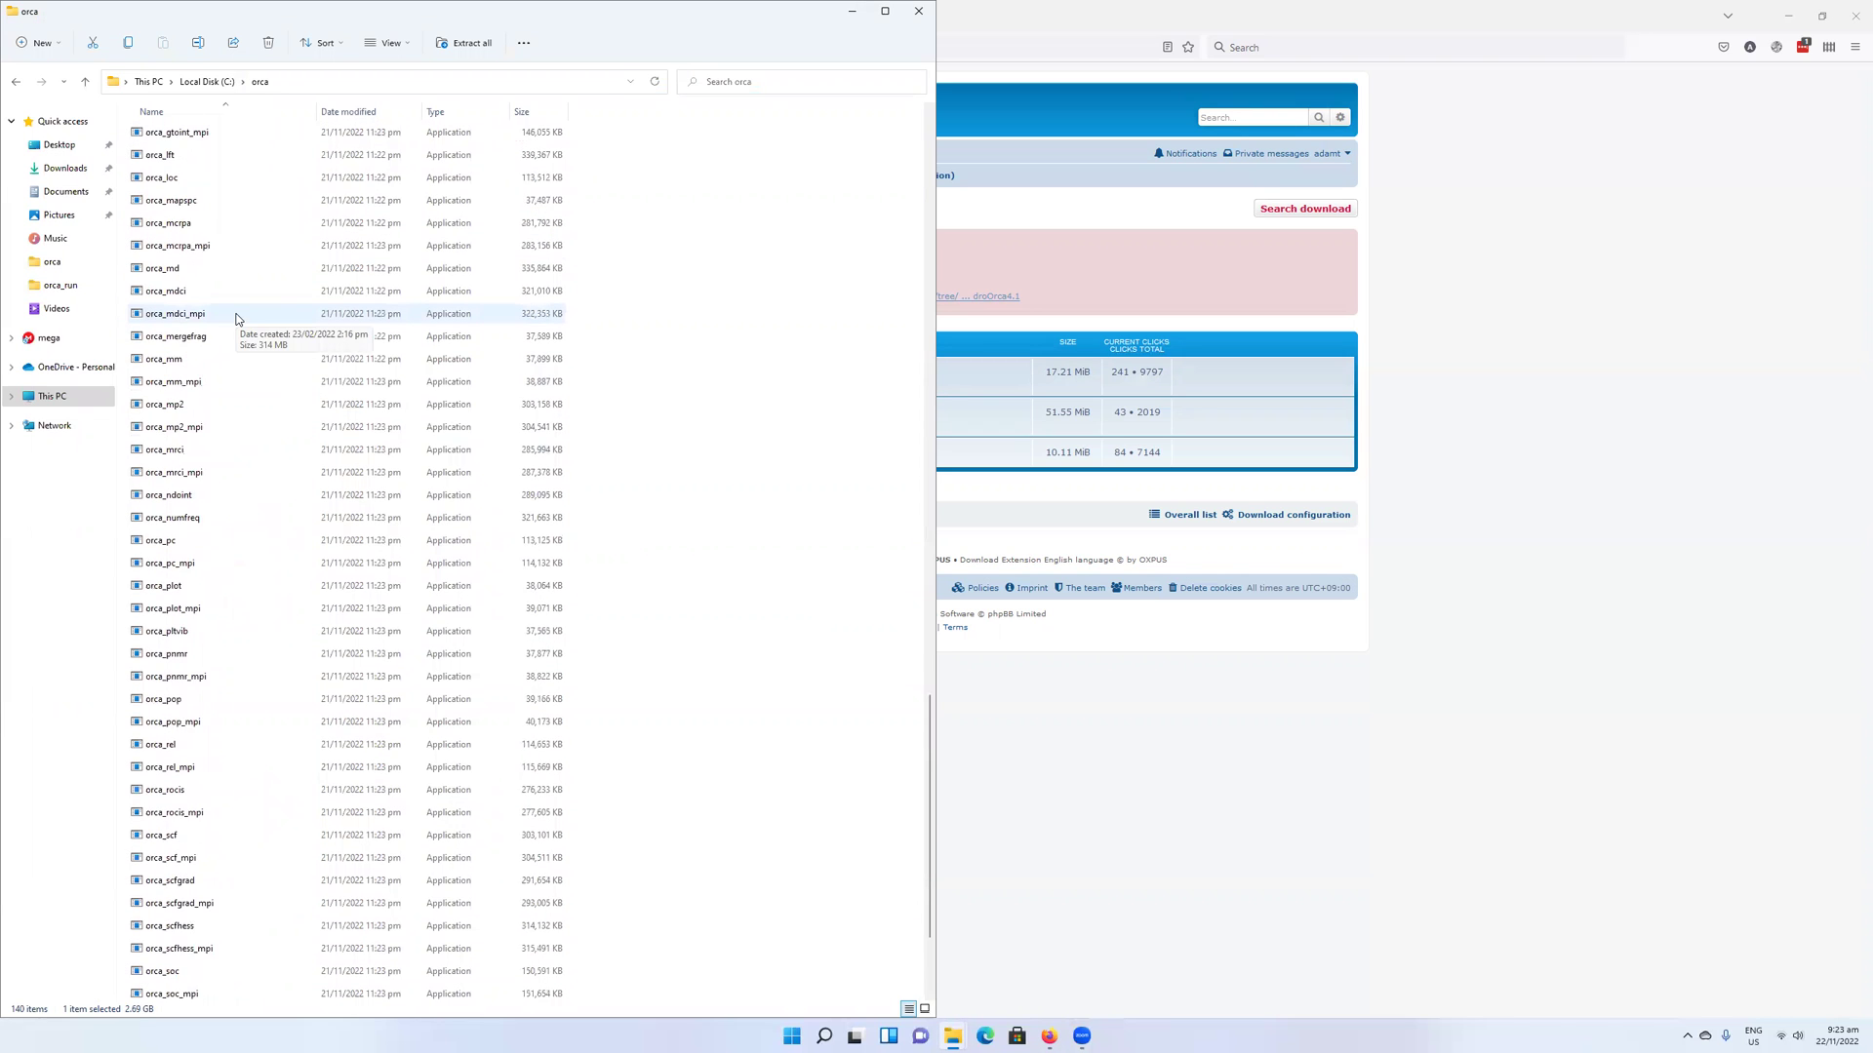
scroll(239, 317, "up", 12)
scroll(234, 313, "up", 7)
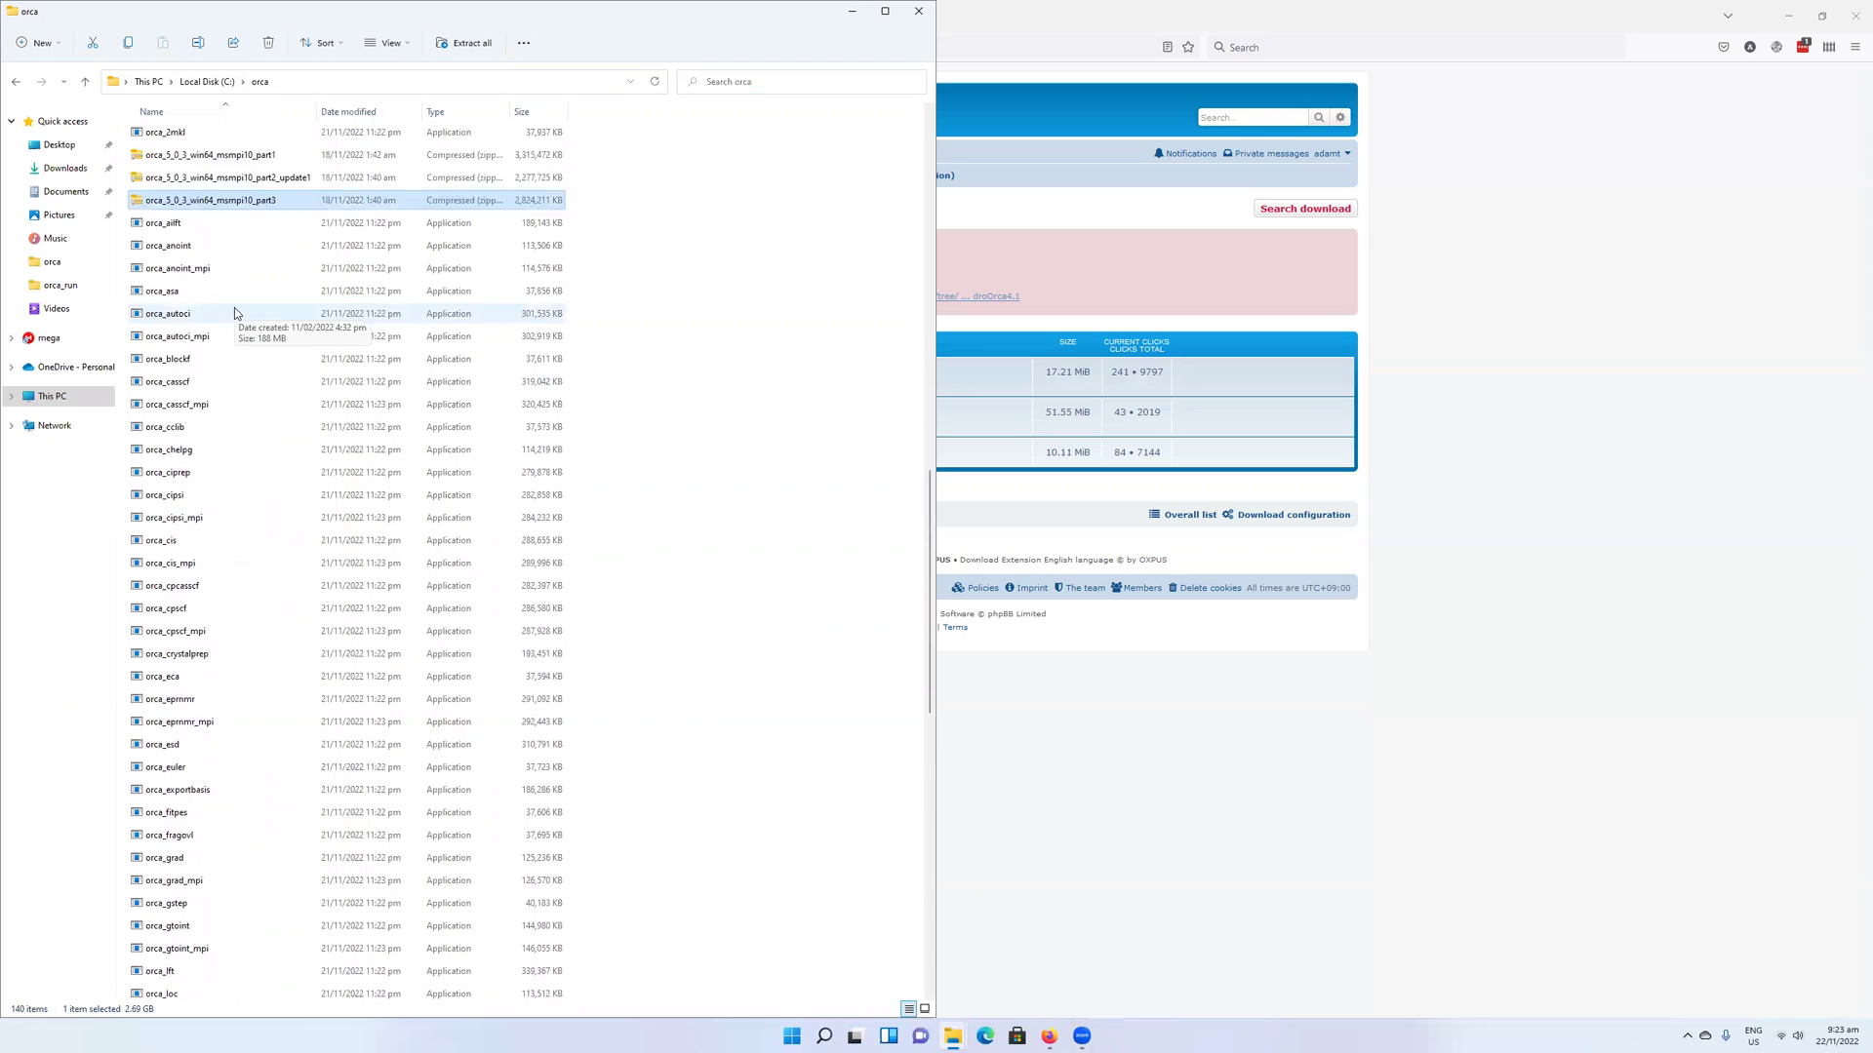
left_click(211, 342)
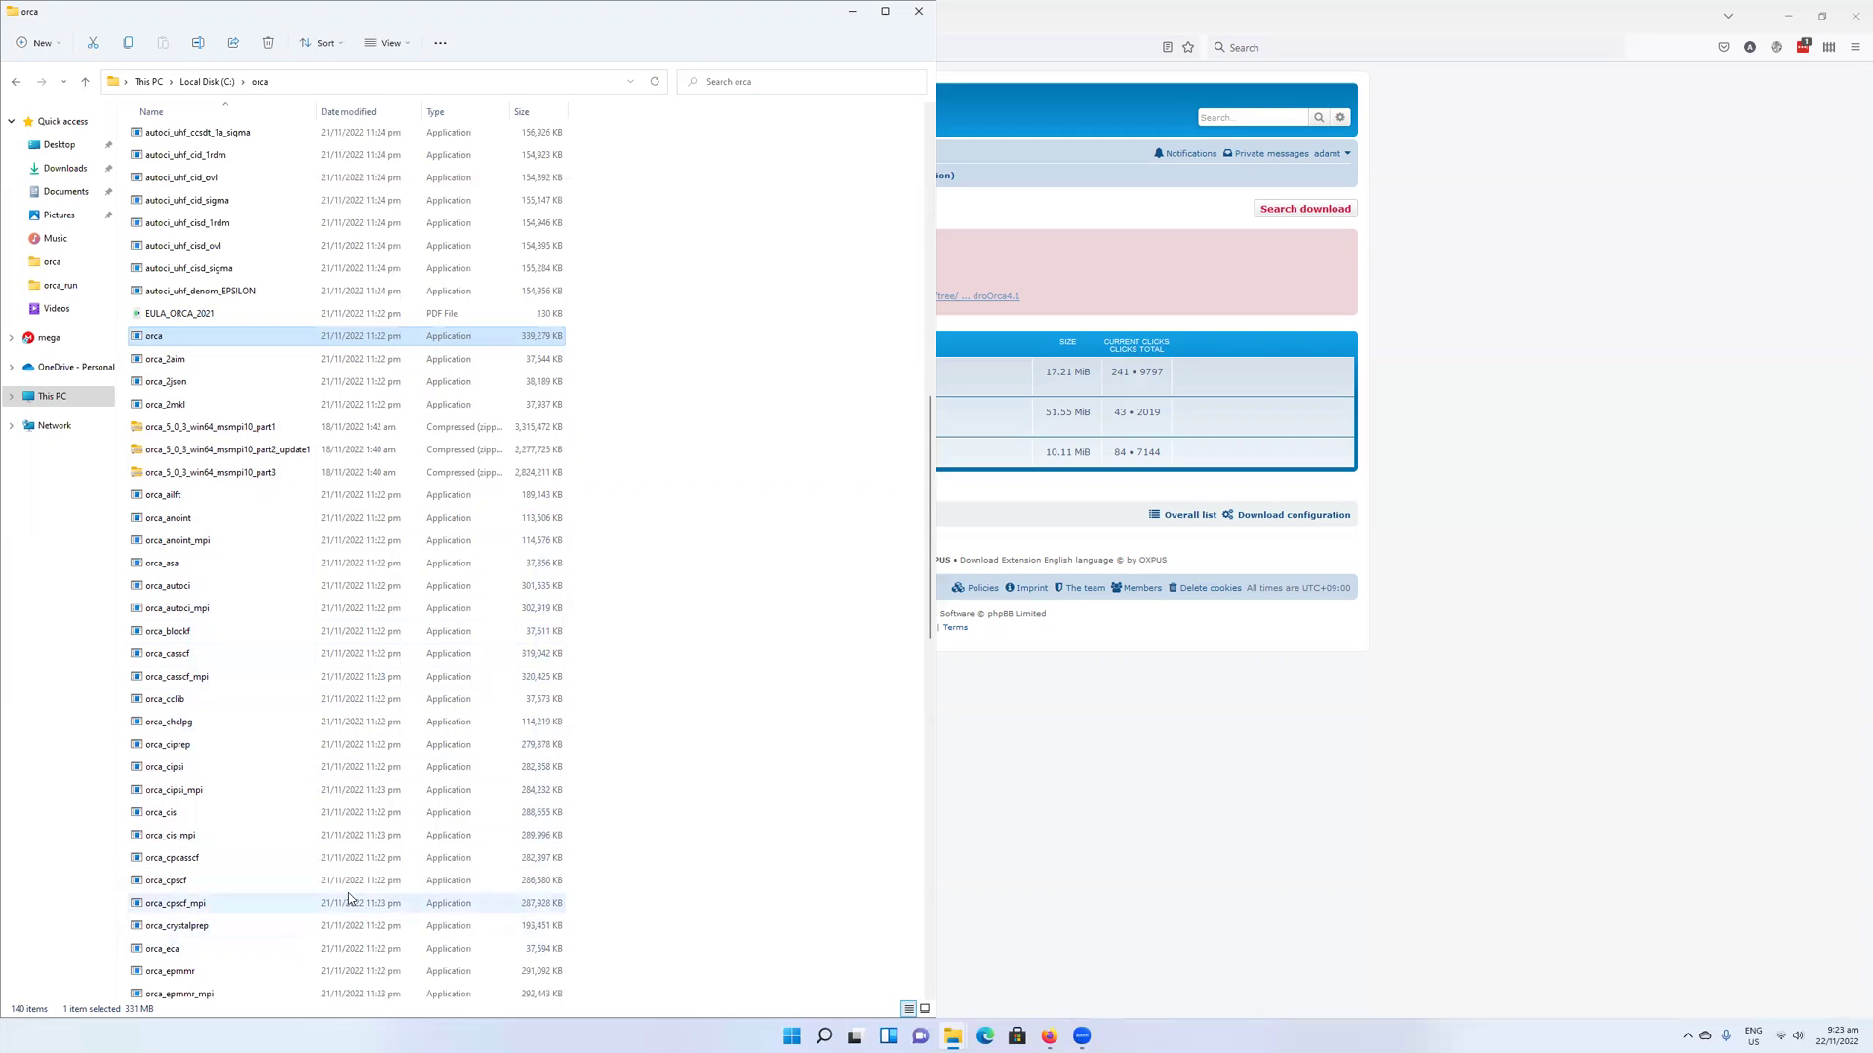
scroll(302, 970, "down", 3)
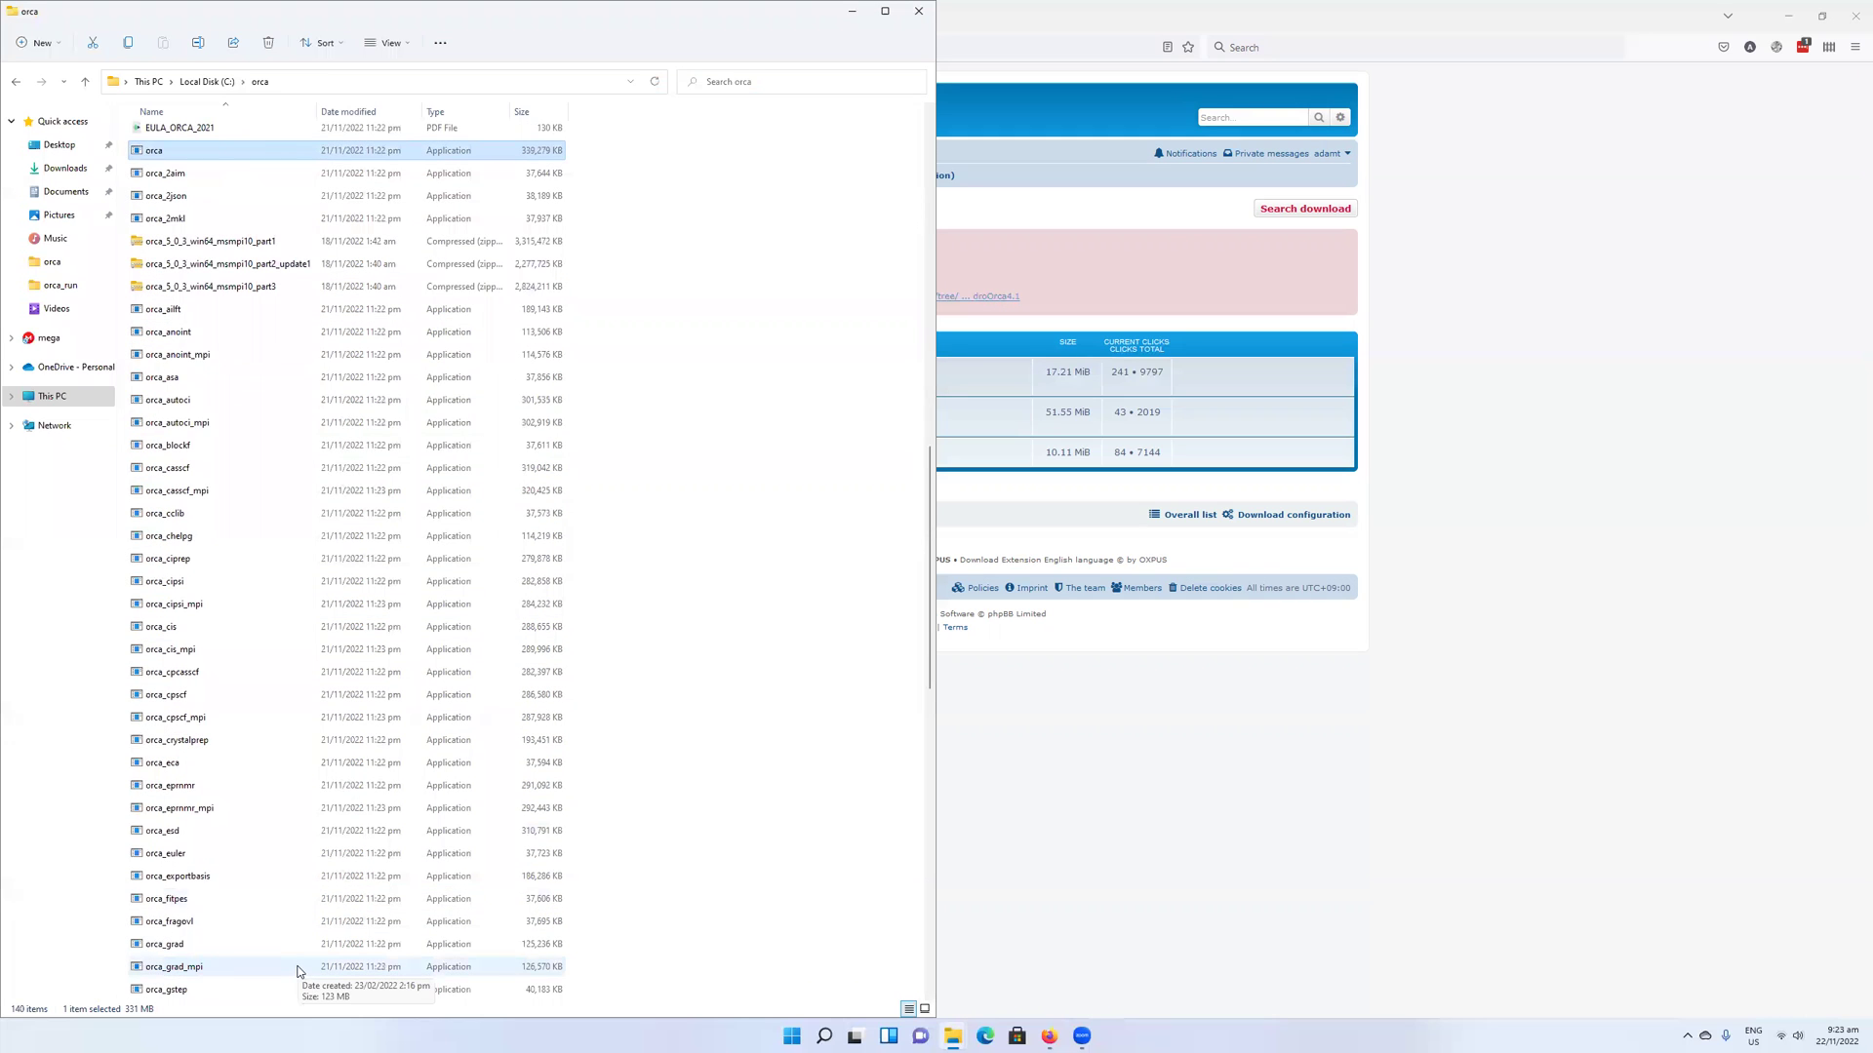
scroll(251, 651, "up", 1)
scroll(251, 651, "up", 6)
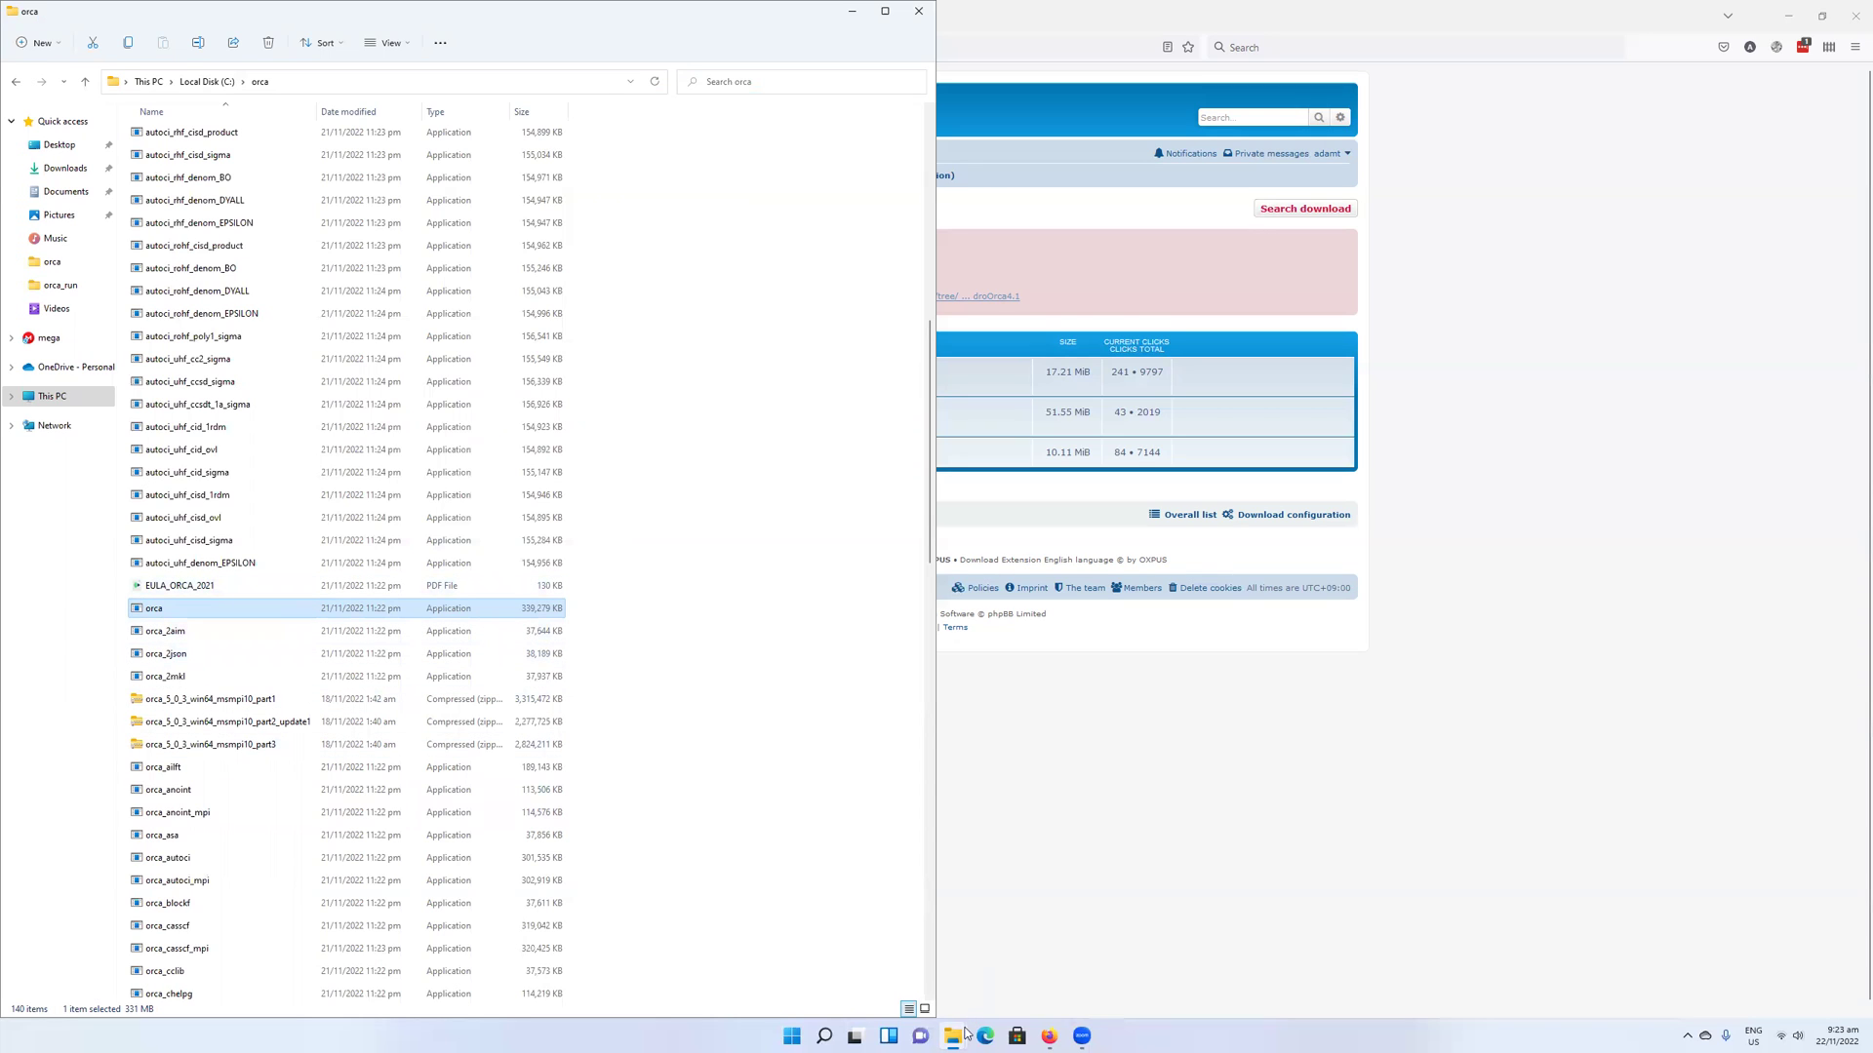
mouse_move(966, 1036)
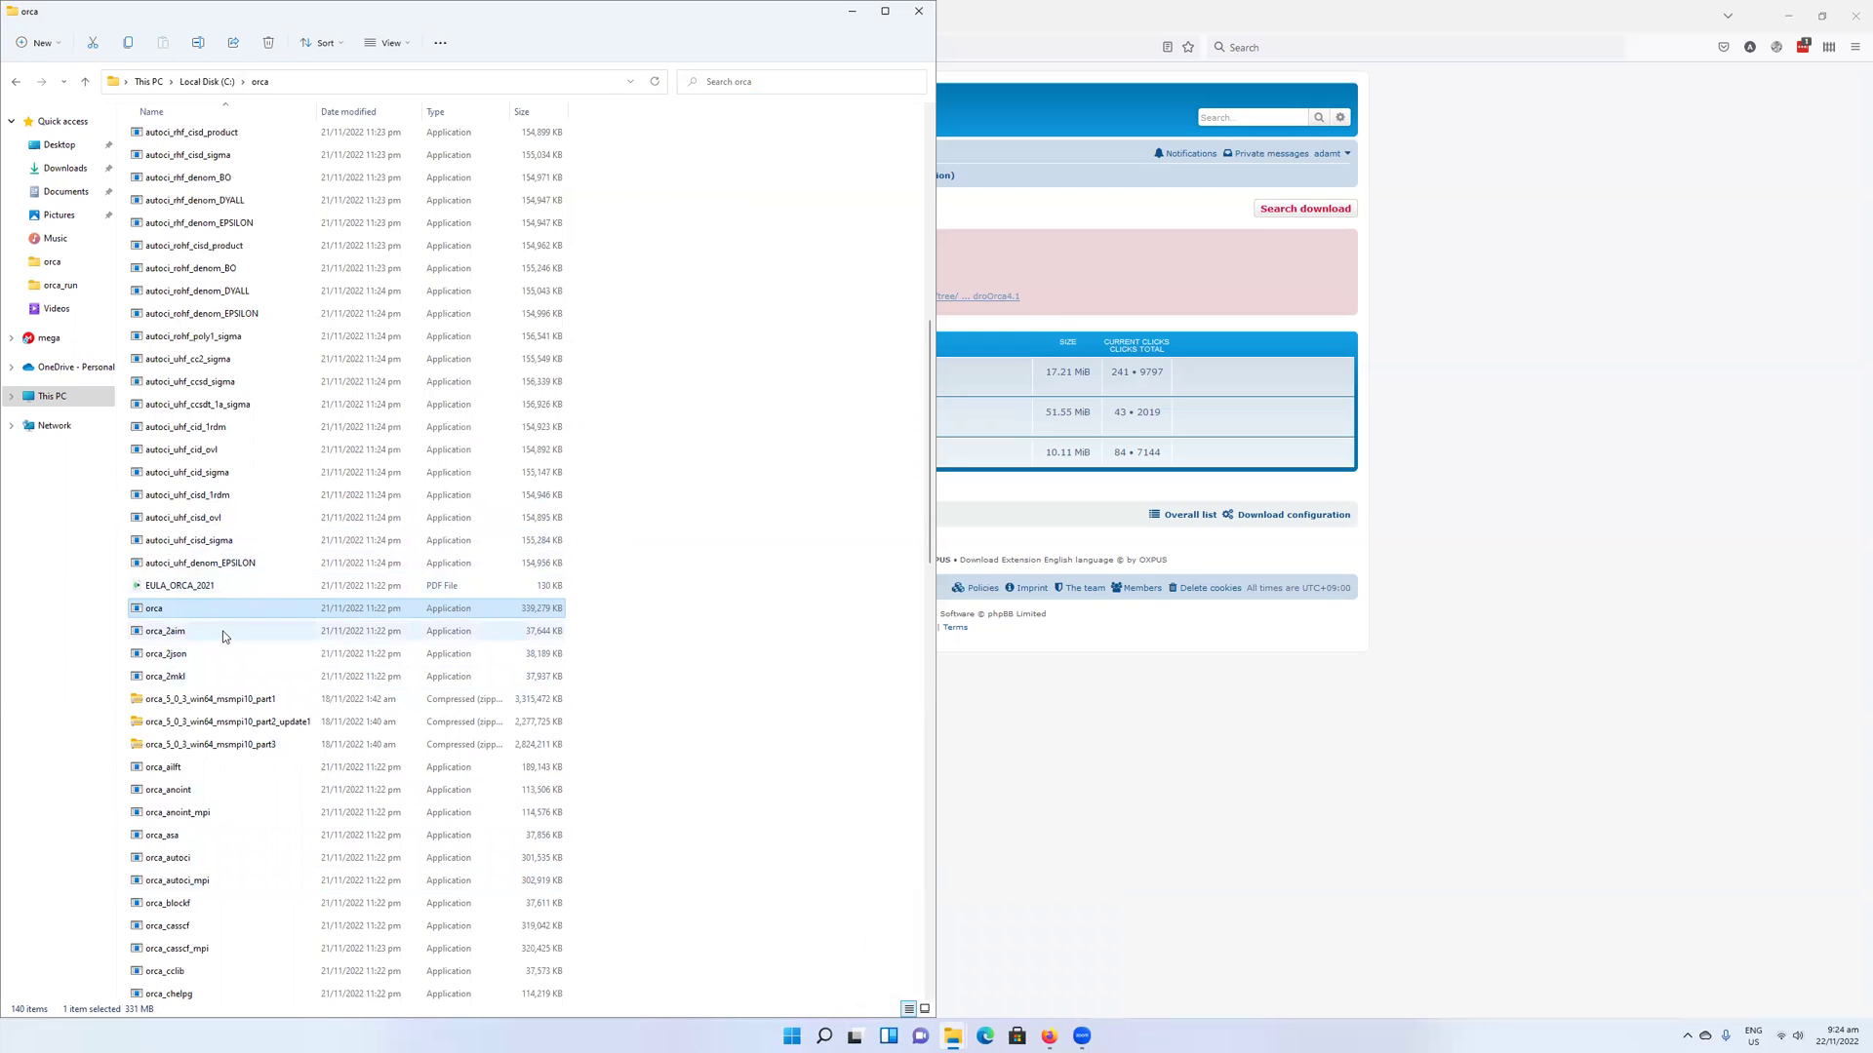
scroll(223, 638, "up", 11)
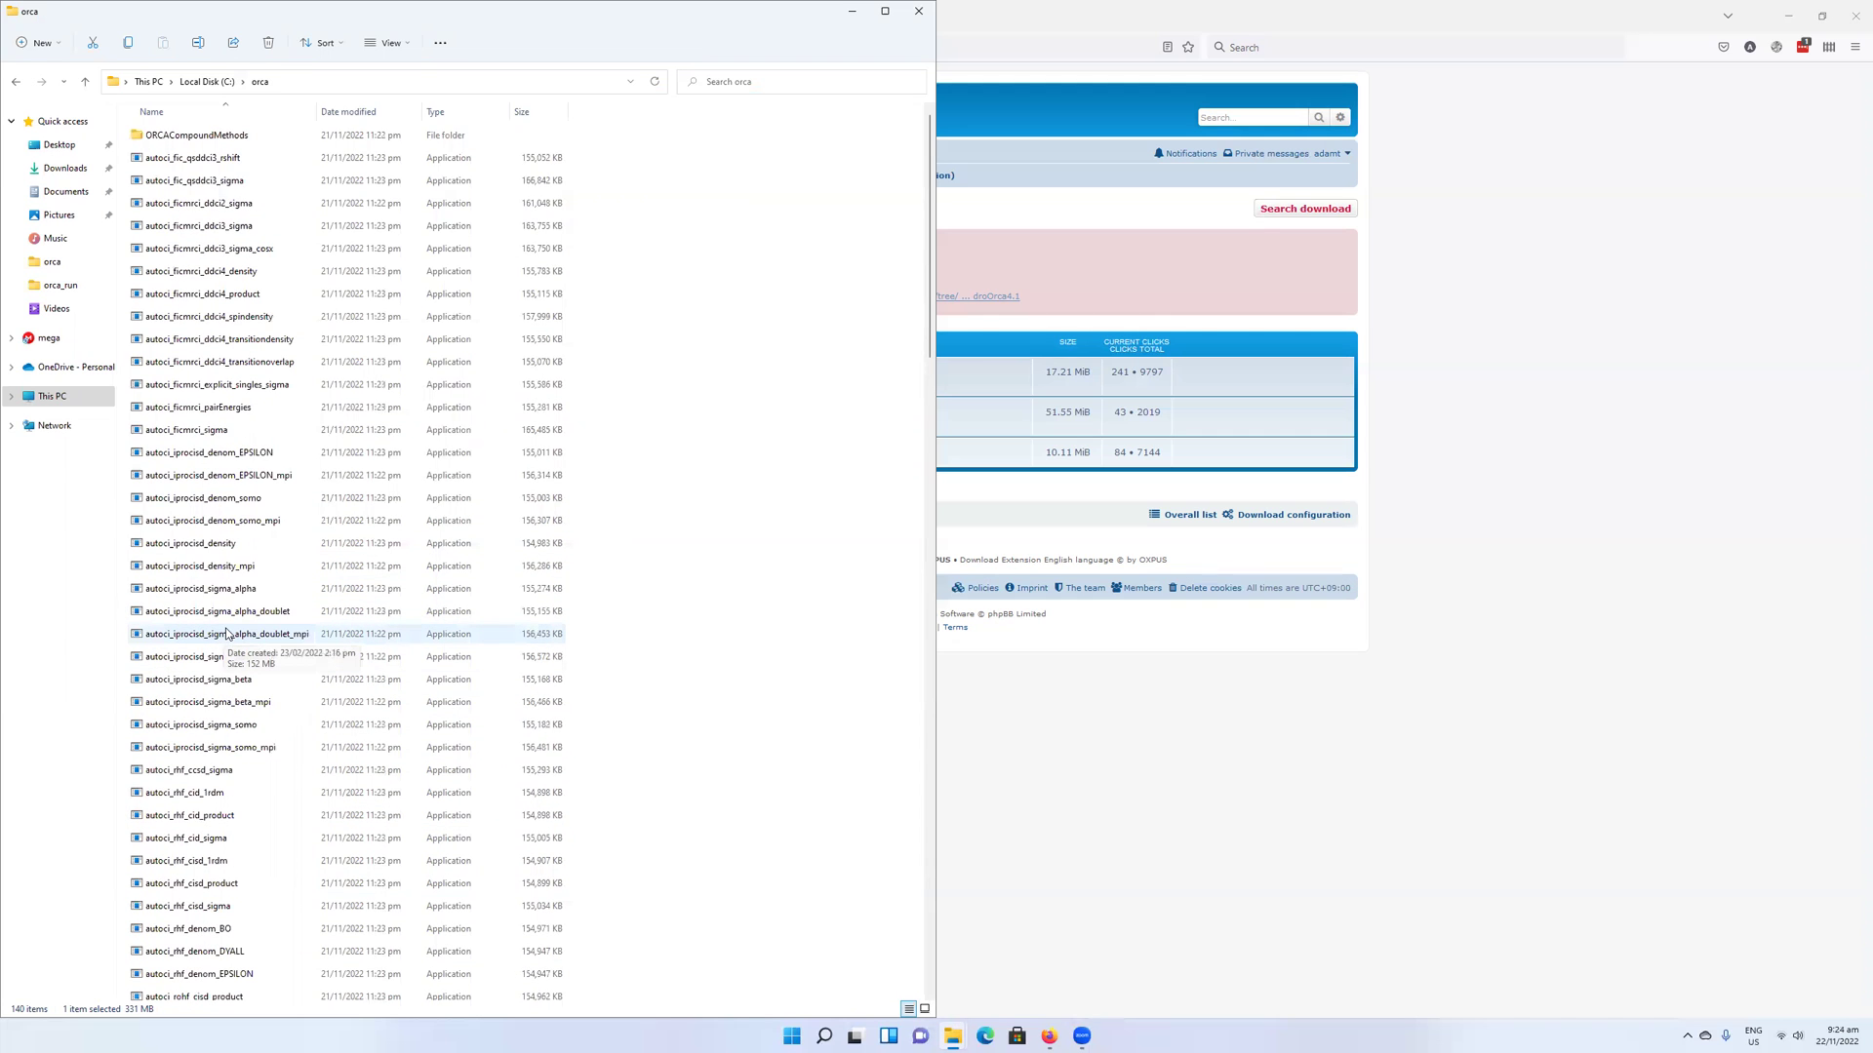
scroll(226, 634, "down", 6)
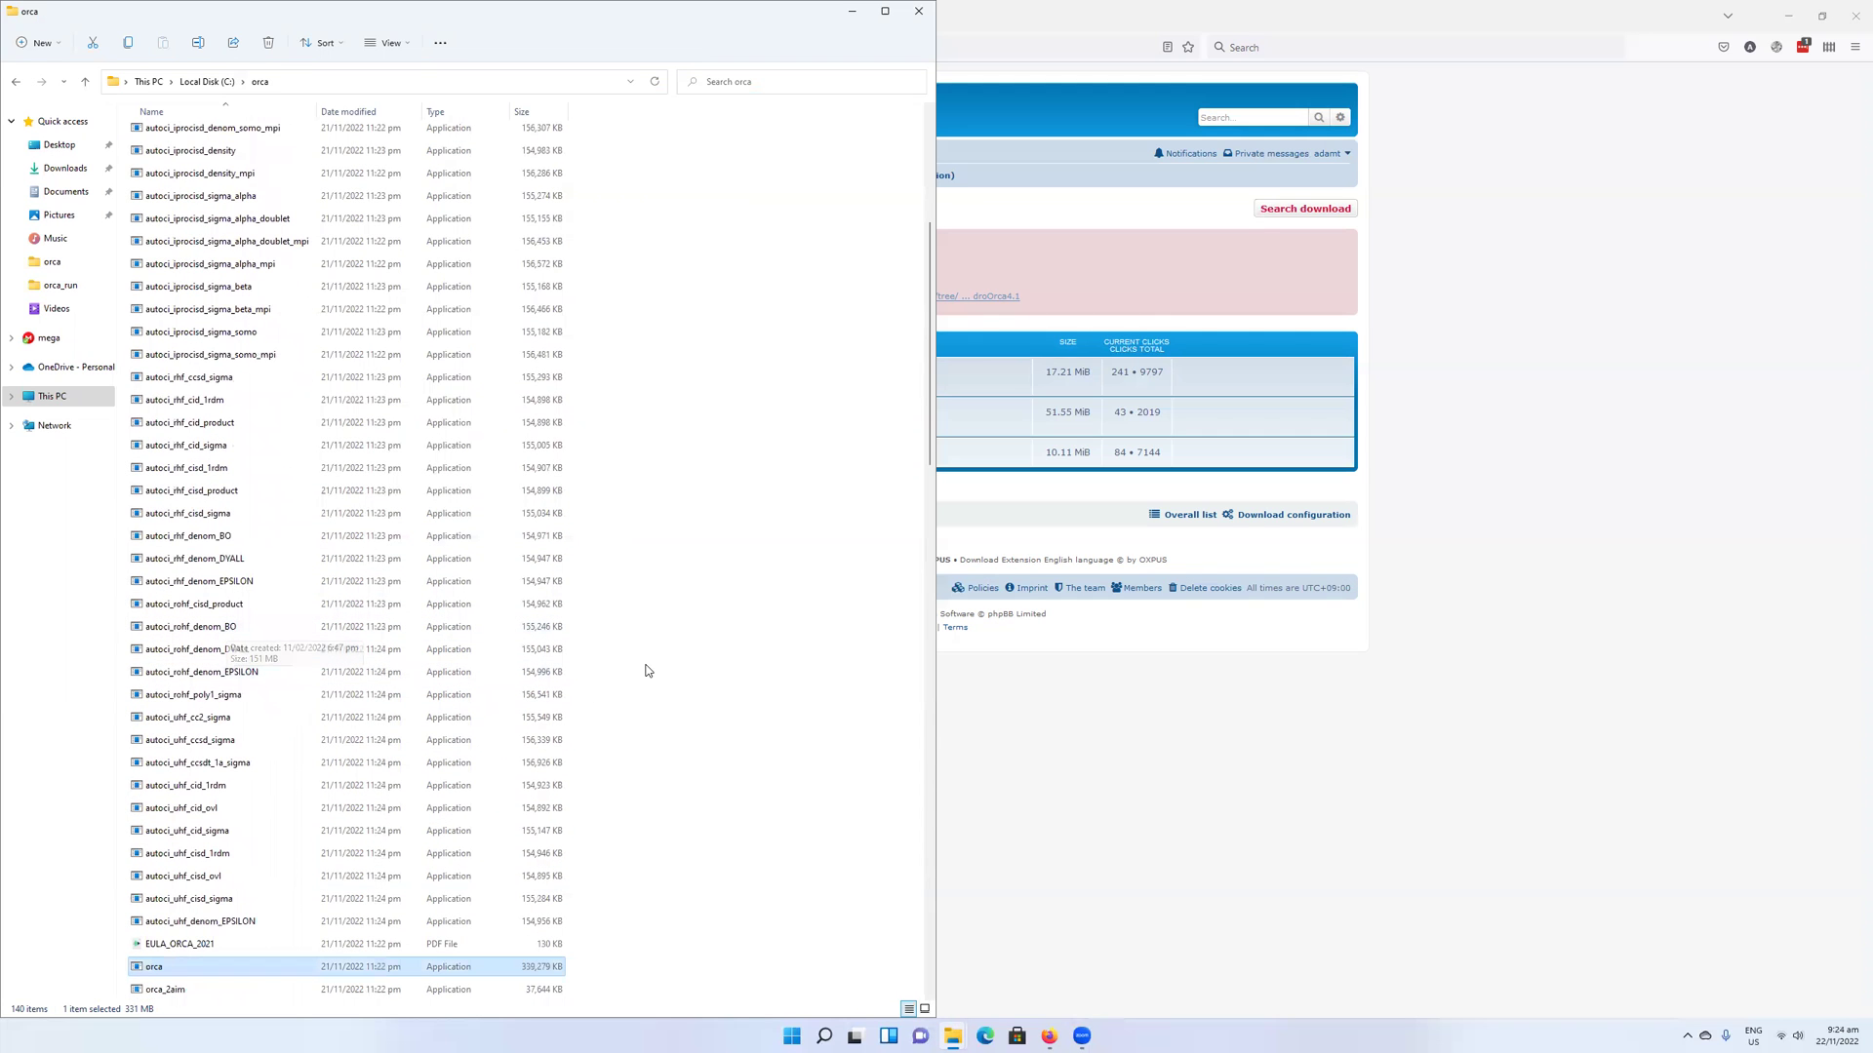
- Launch Windows Terminal from the Start button's quick menu for a fresh PowerShell prompt
right_click(791, 1036)
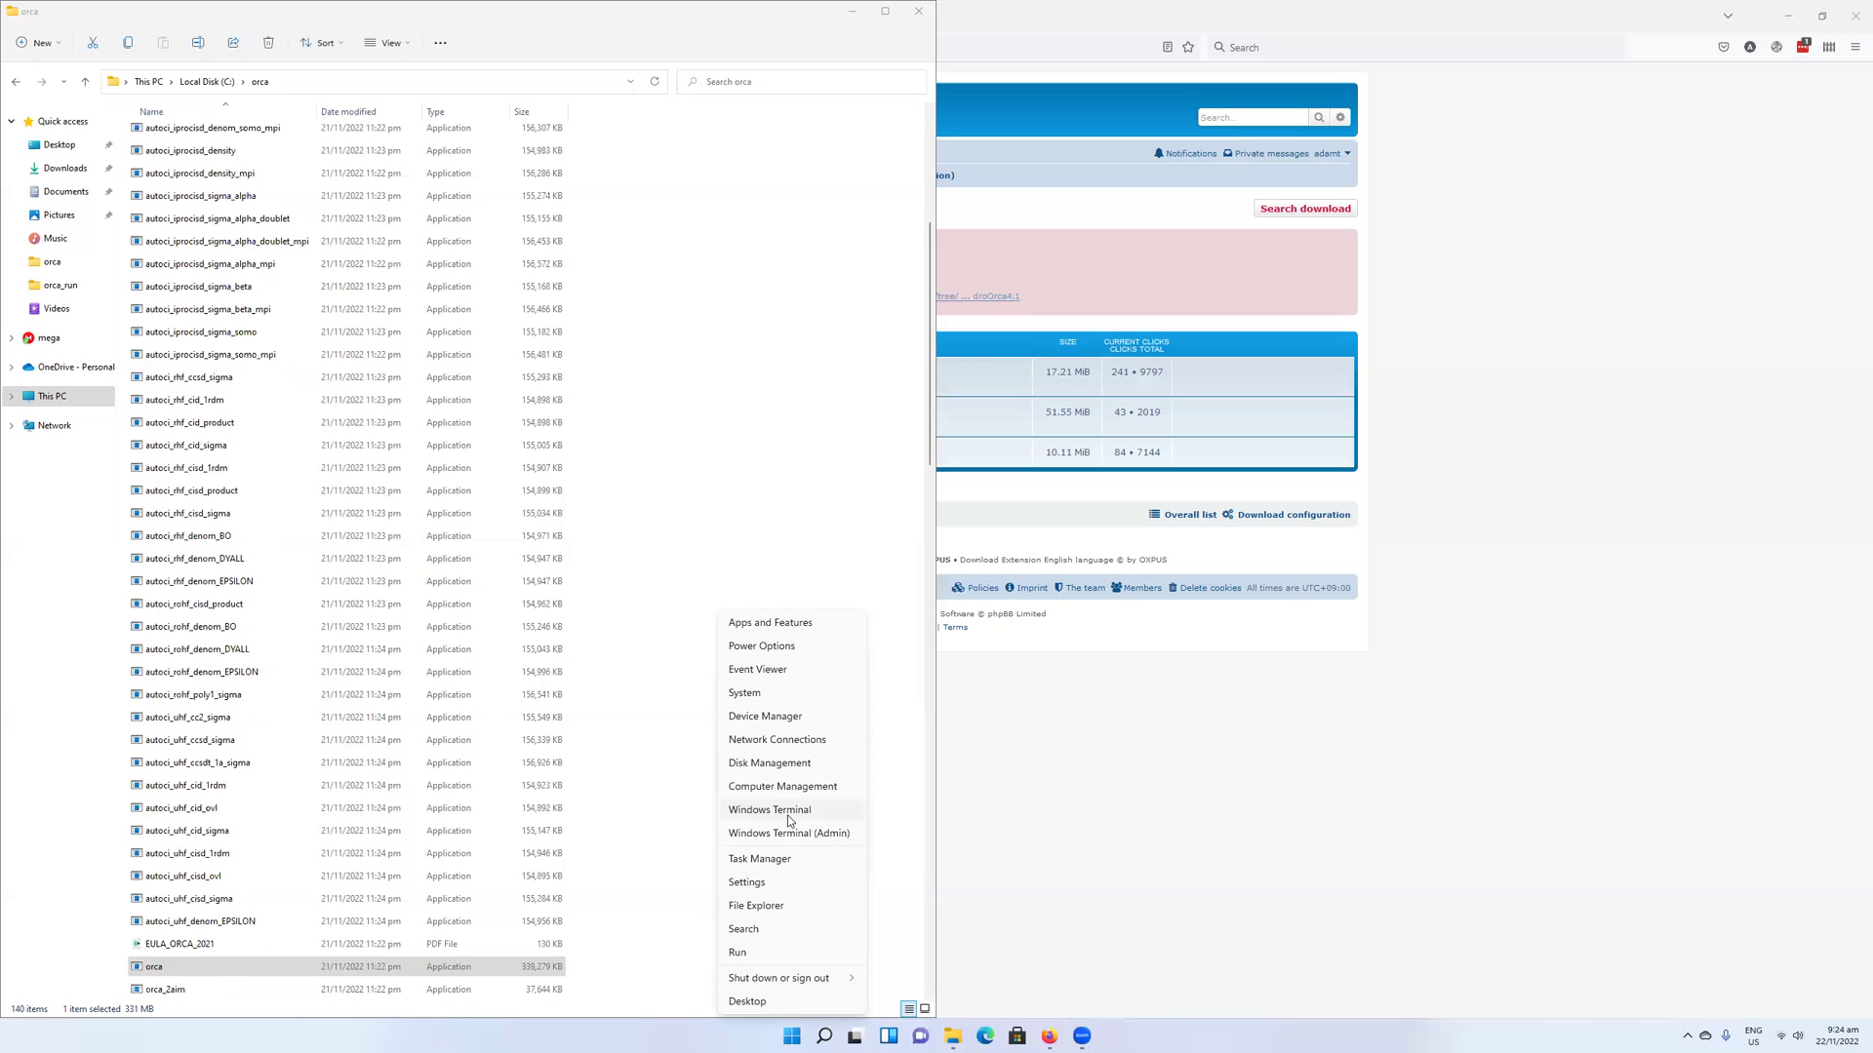
left_click(789, 819)
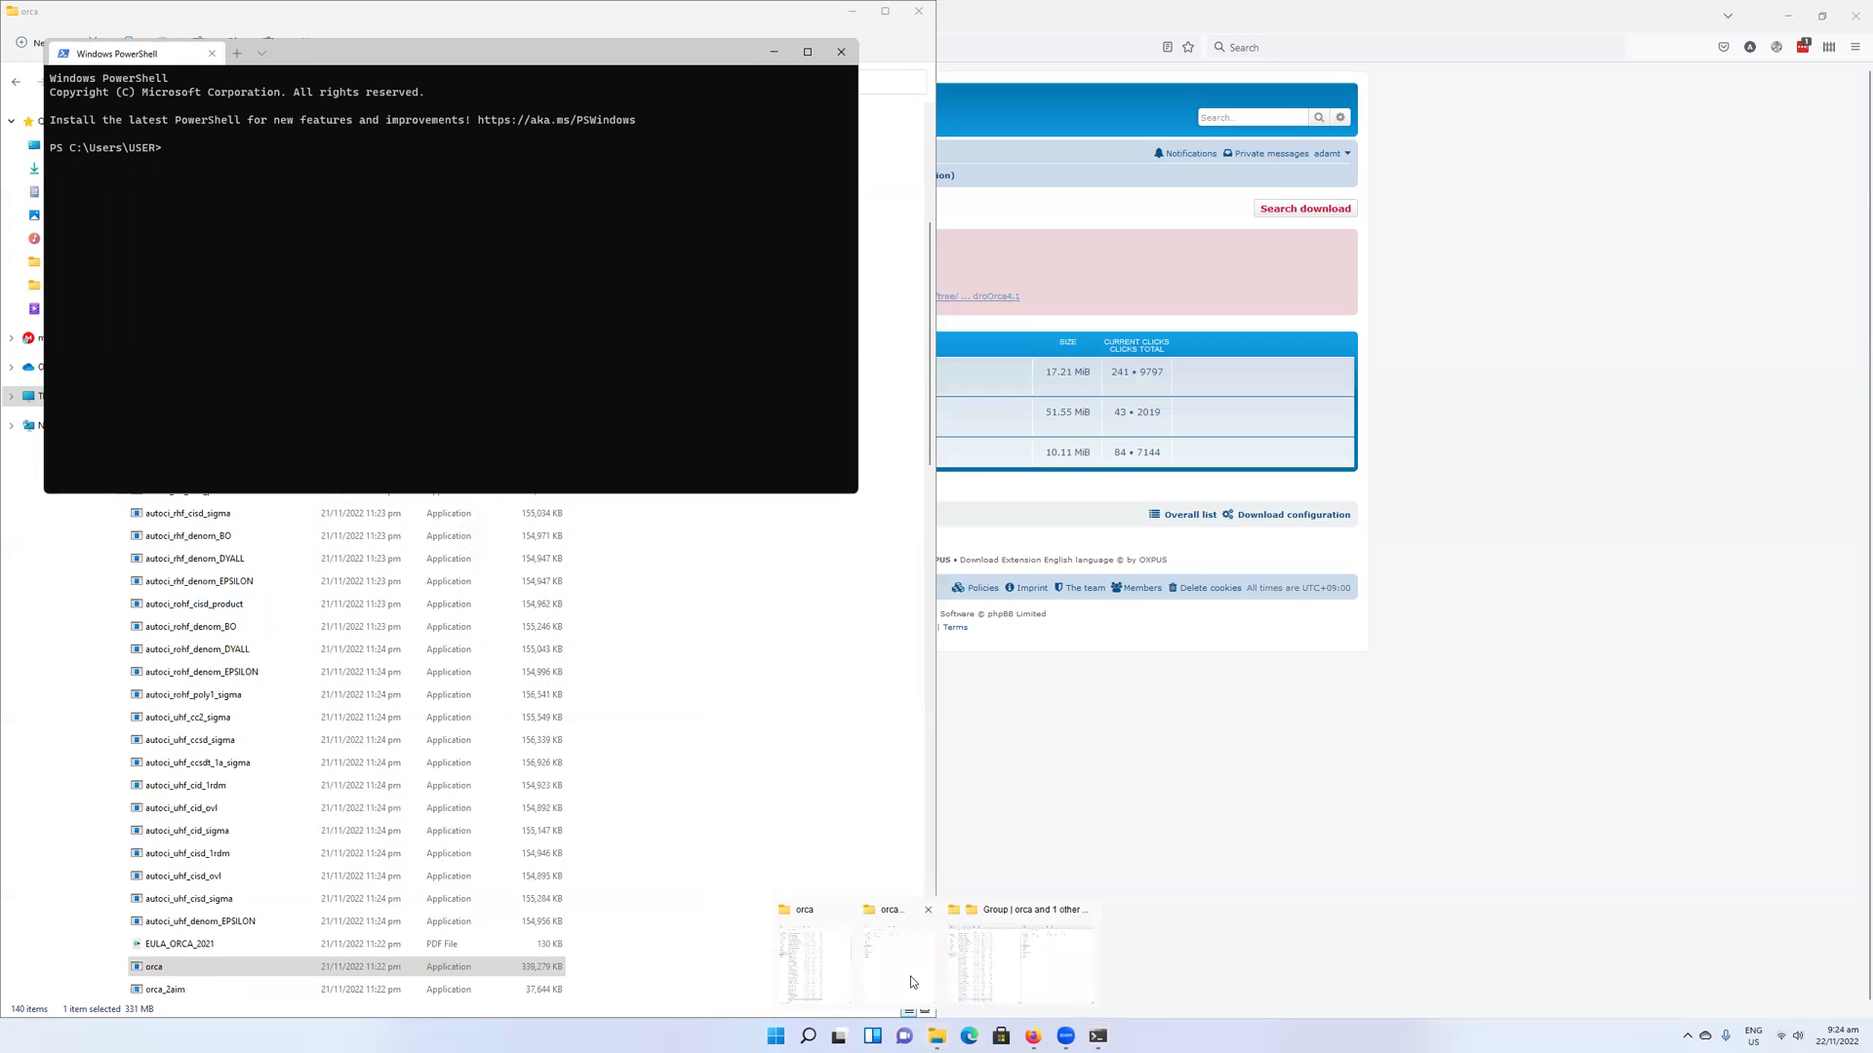
- Show the orca_run folder, then cd into Desktop\orca_run in PowerShell and list it with dir
left_click(912, 982)
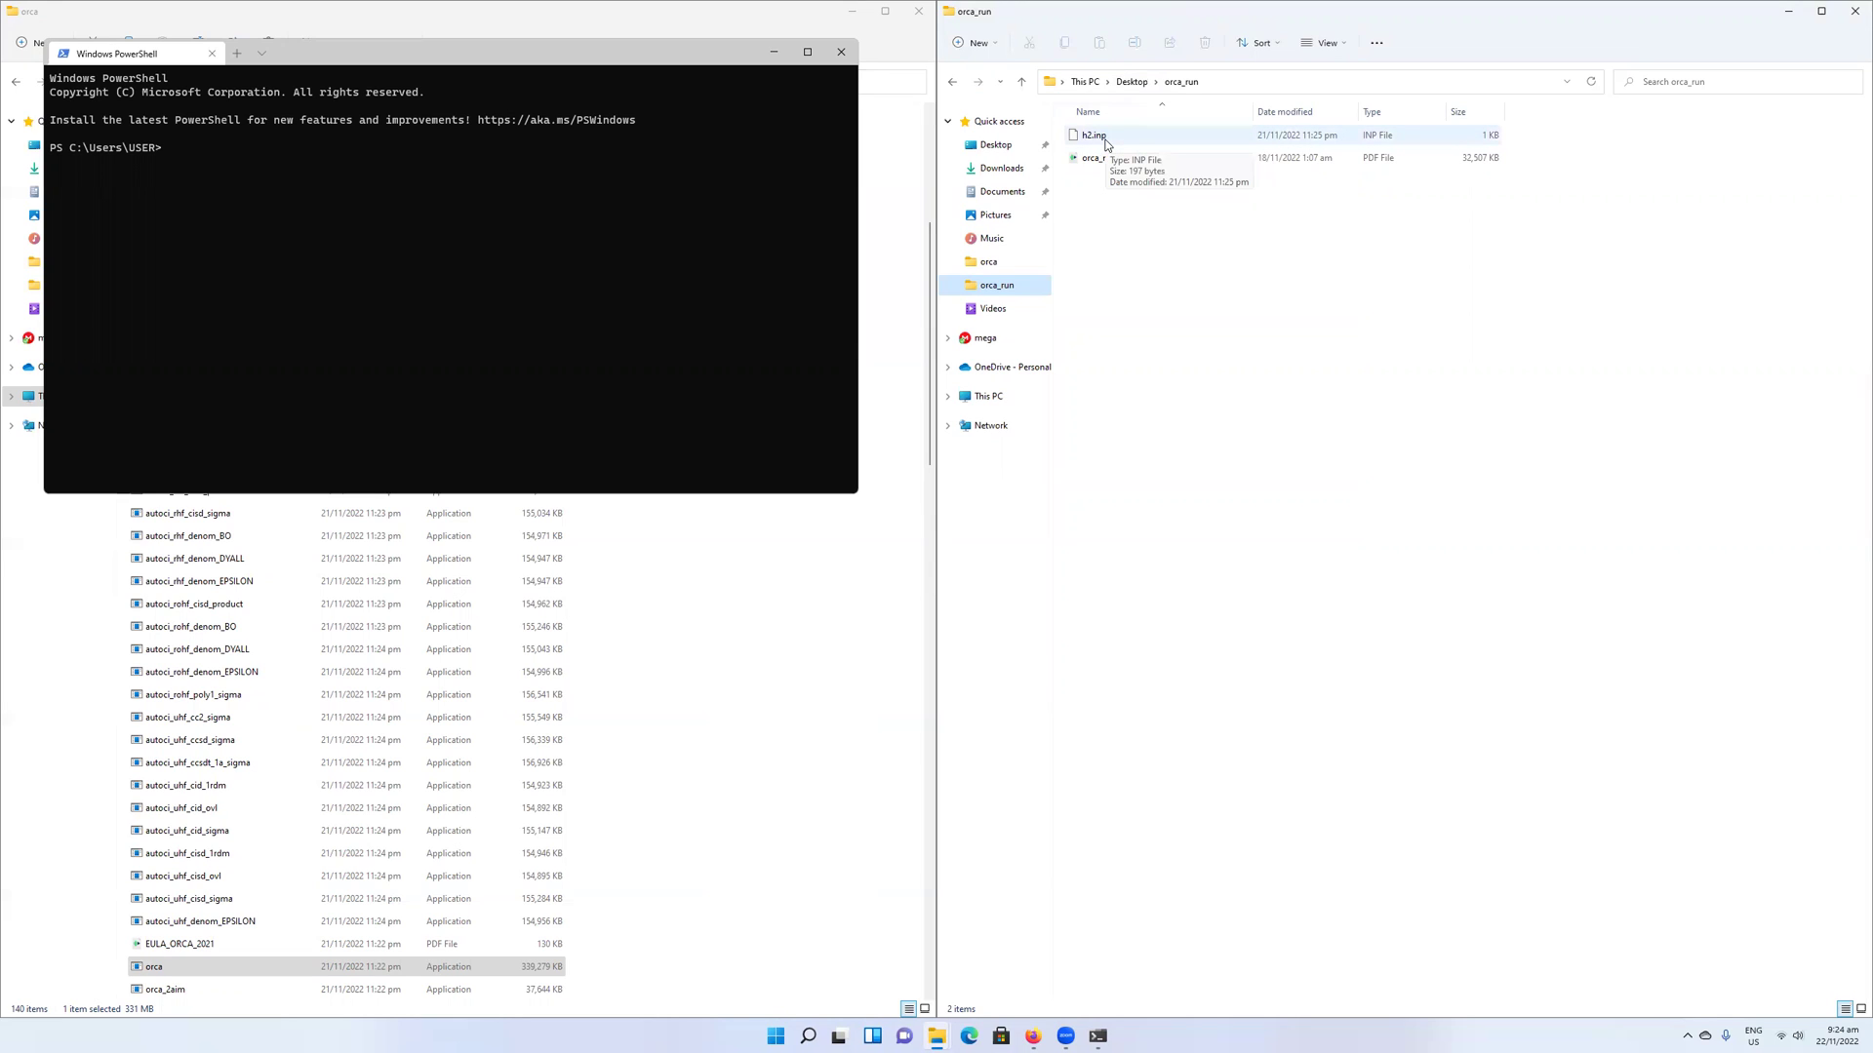
left_click(722, 246)
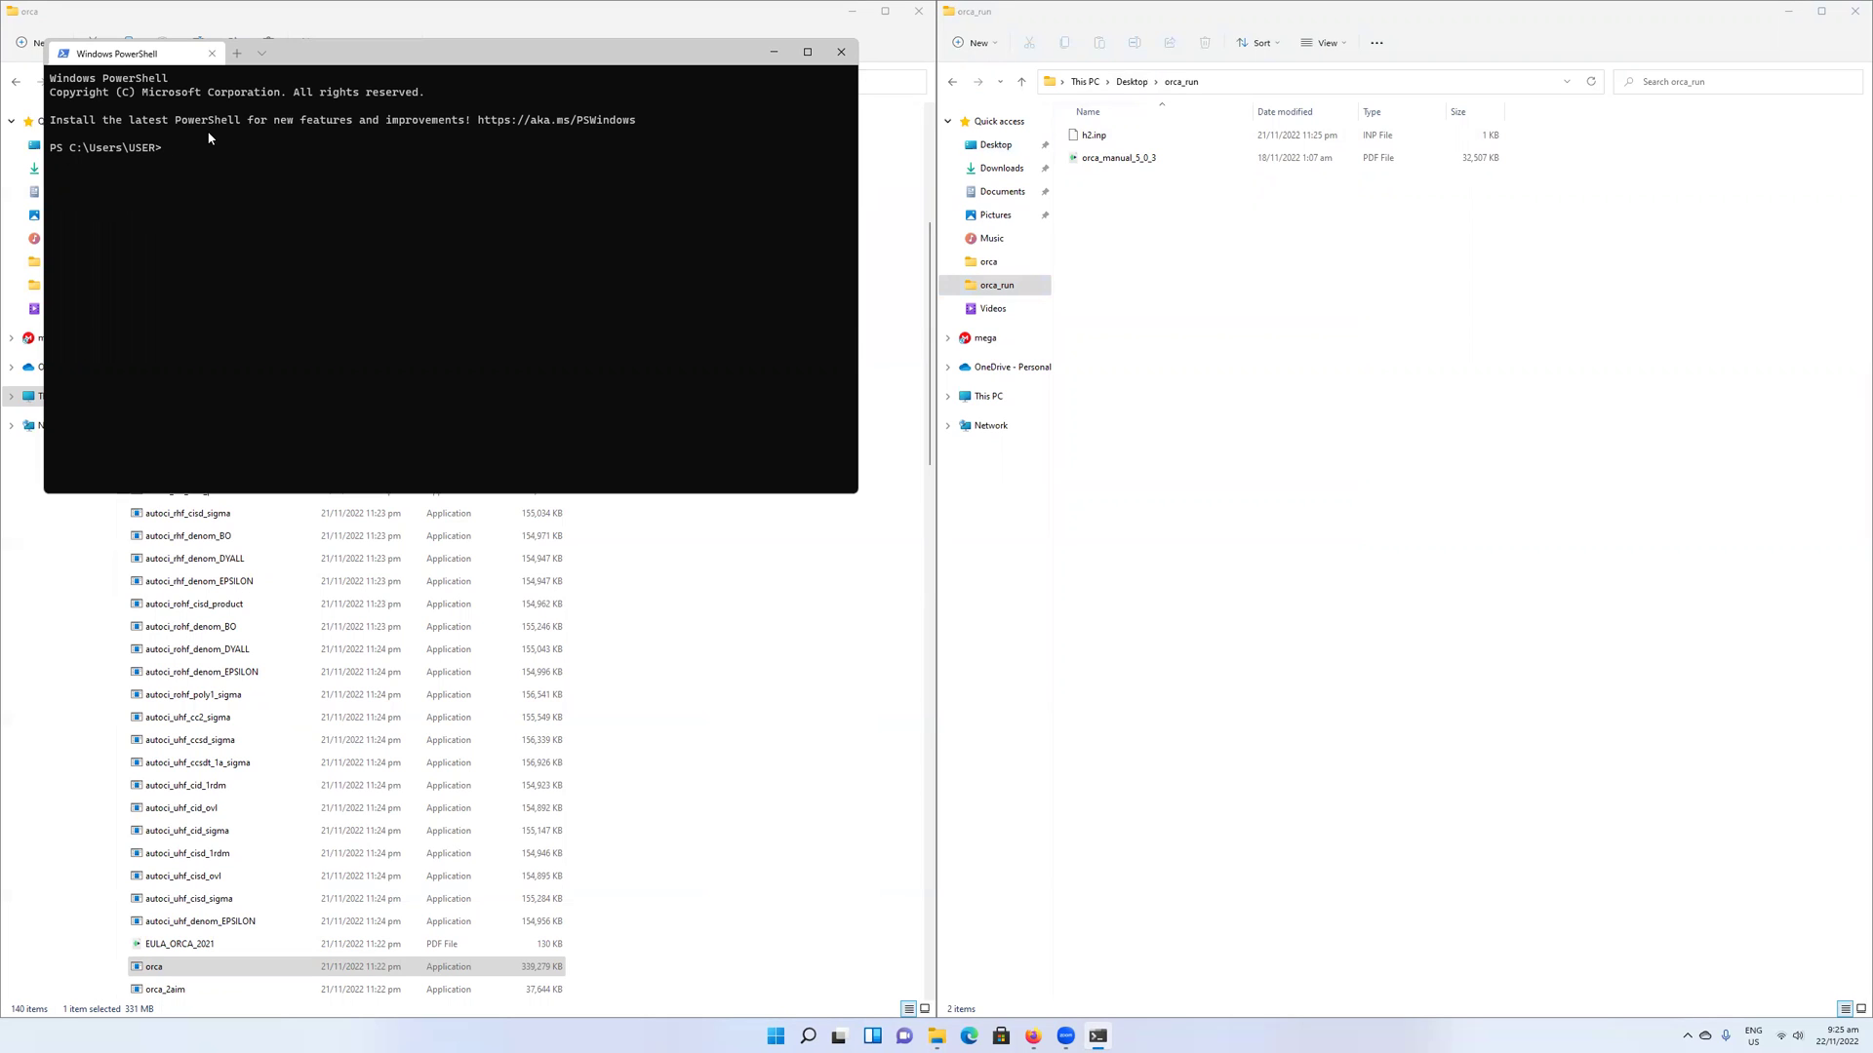
type("d")
type(" Deslt")
type("k")
type("top")
type("\\orca")
type("_ri")
key("Return")
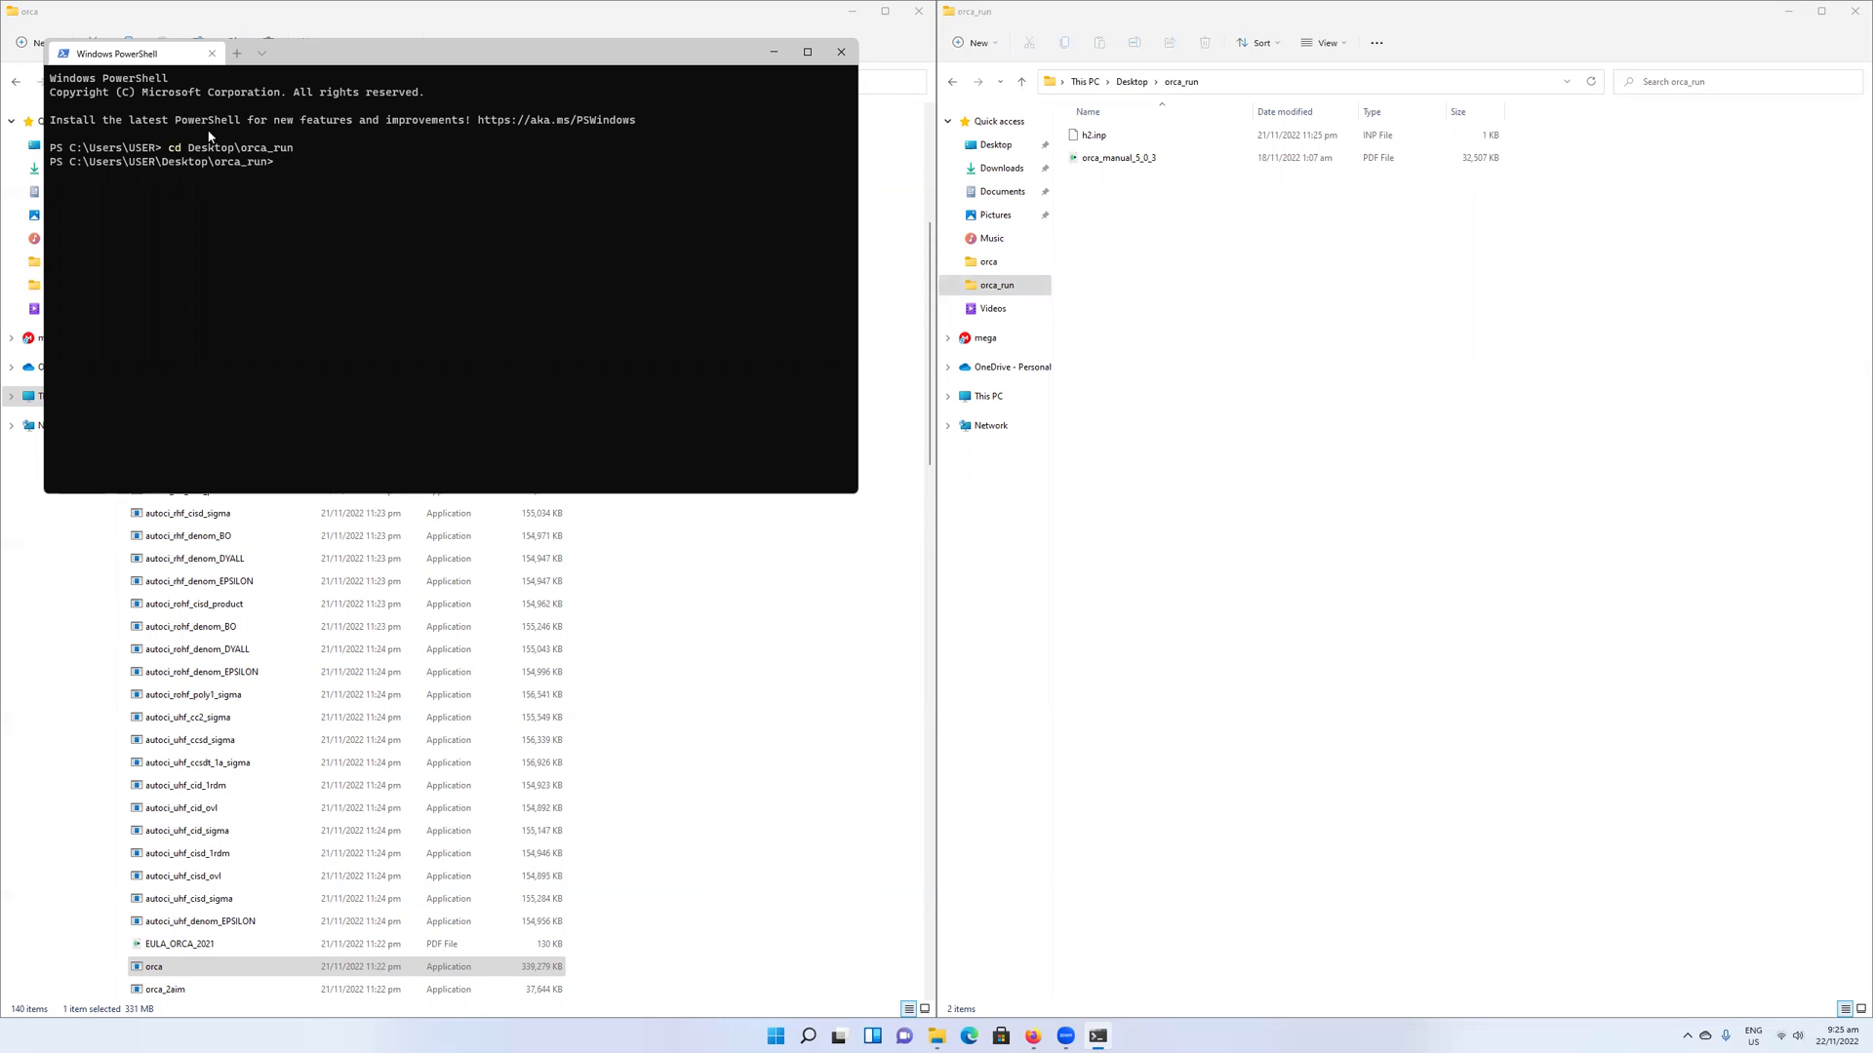
type("dir")
key("Return")
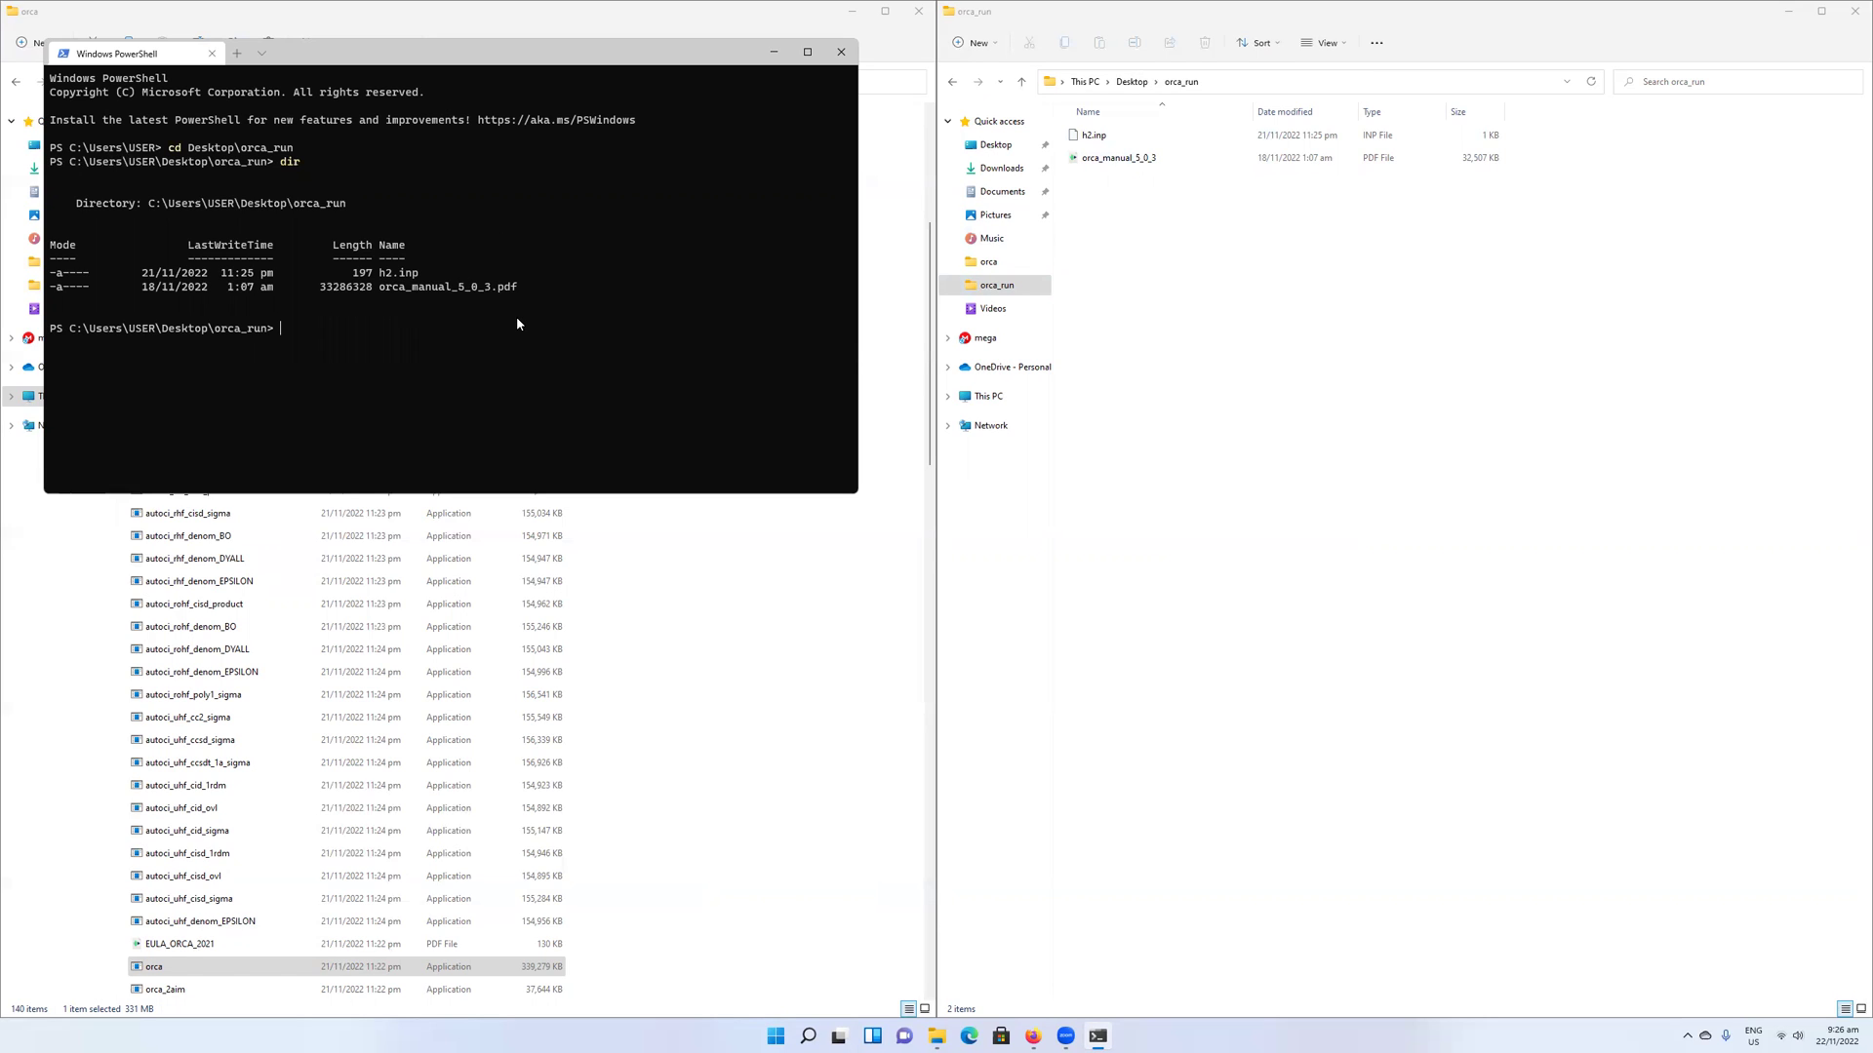
- Run C:\orca\orca h2.inp > h2.out to compute the H2 job into h2.out
type("C:\\orca\\orca h2.inp > h2.out")
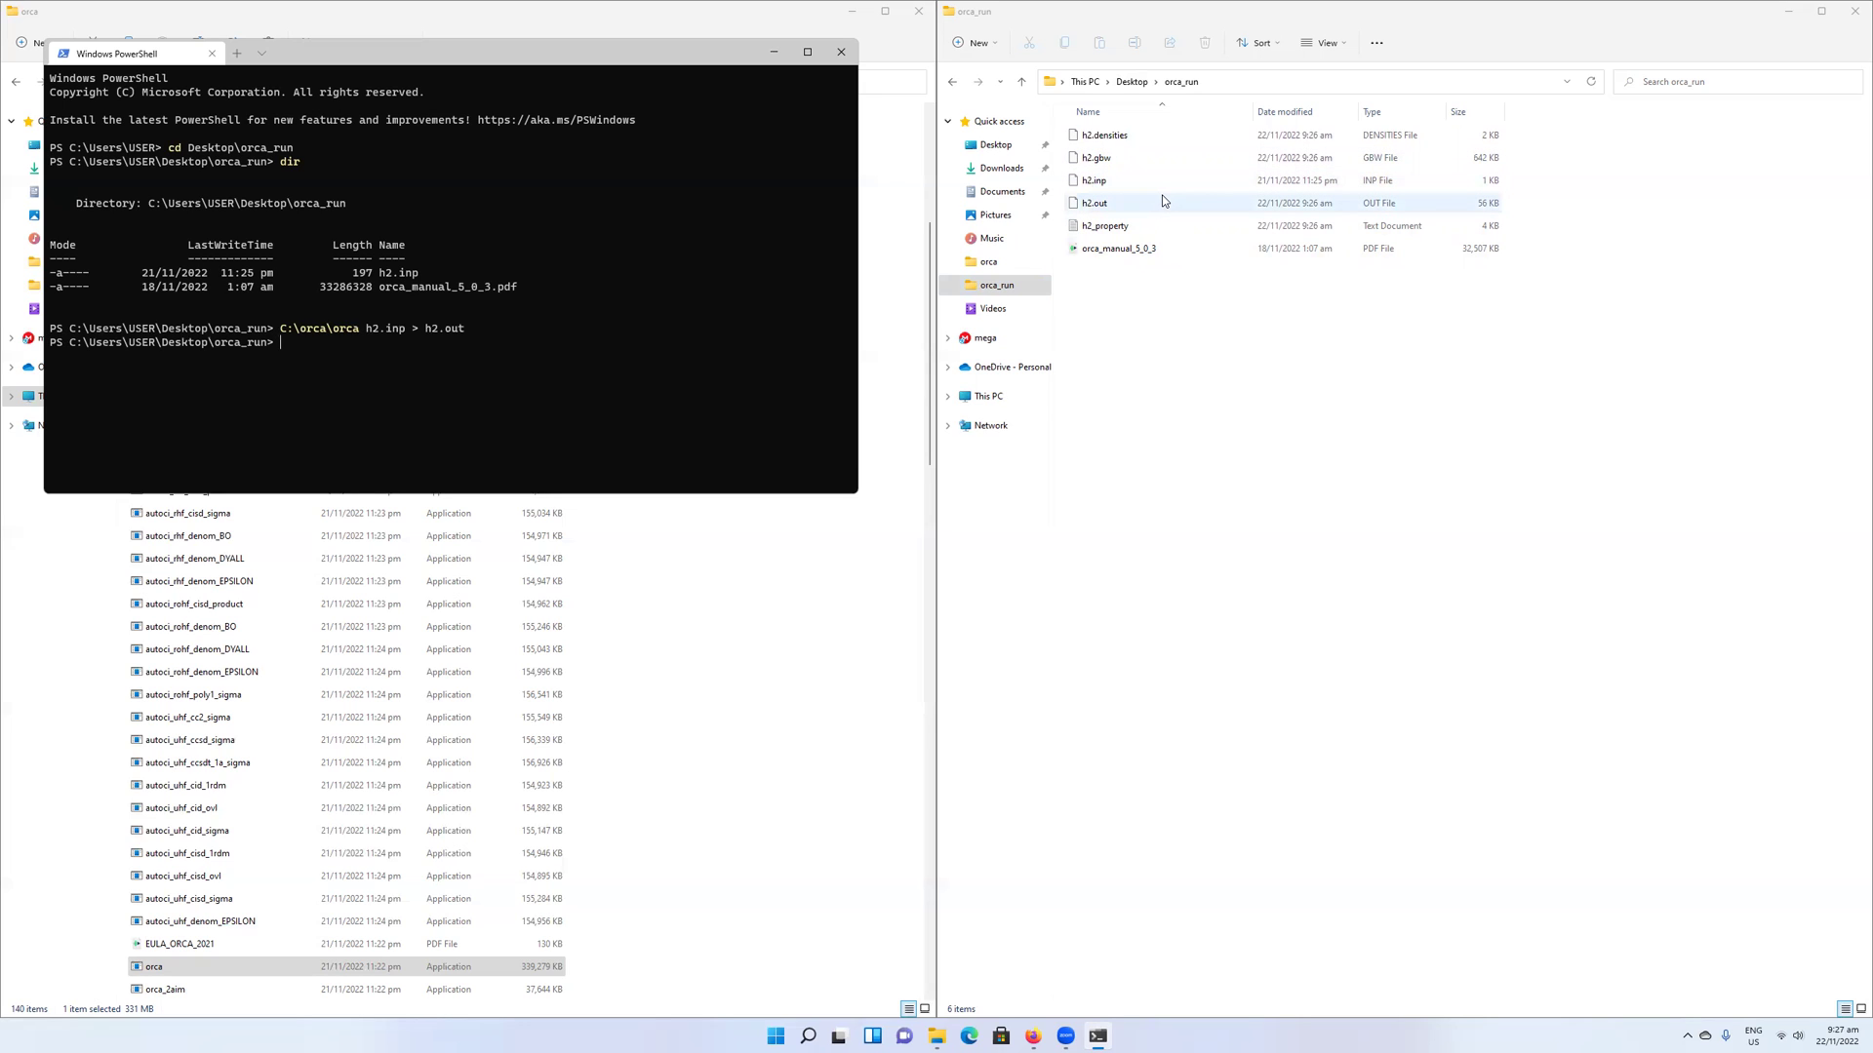
- Open h2.out in Sublime Text, always using it for .out files, and scroll through the output
double_click(1159, 203)
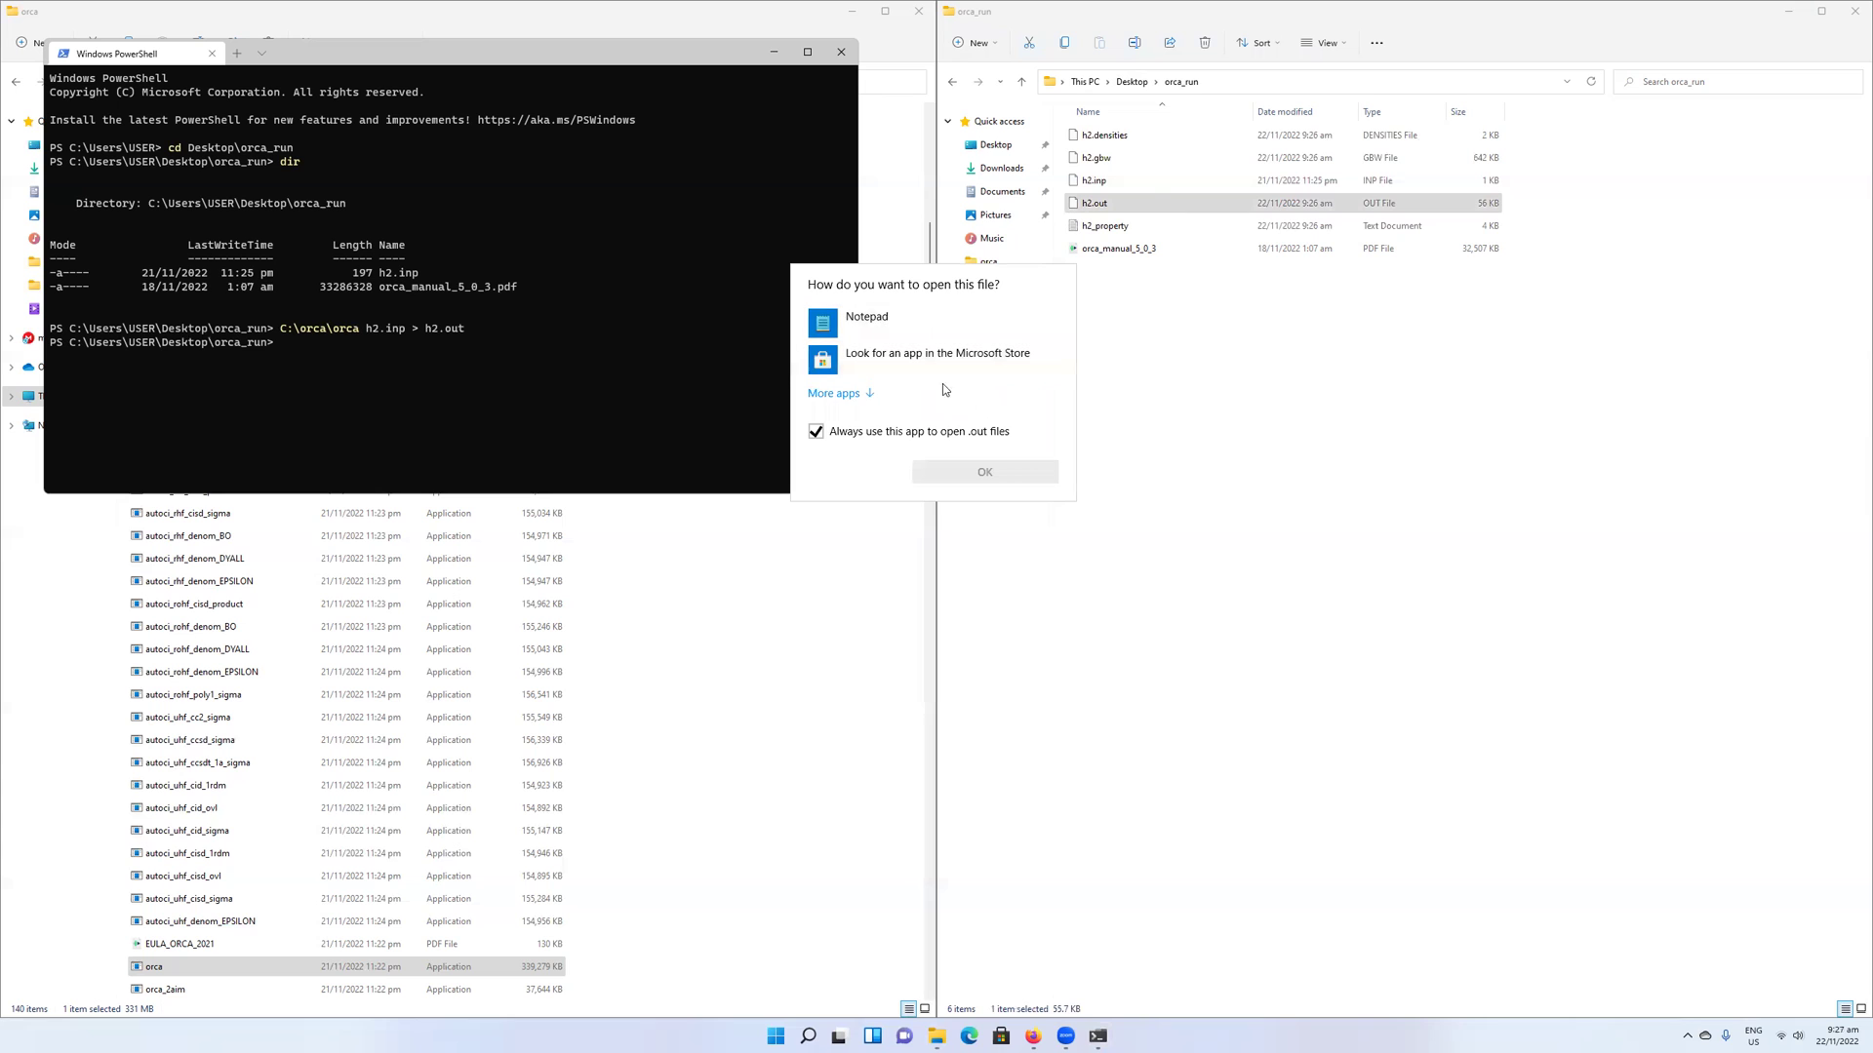
left_click(835, 393)
left_click(878, 429)
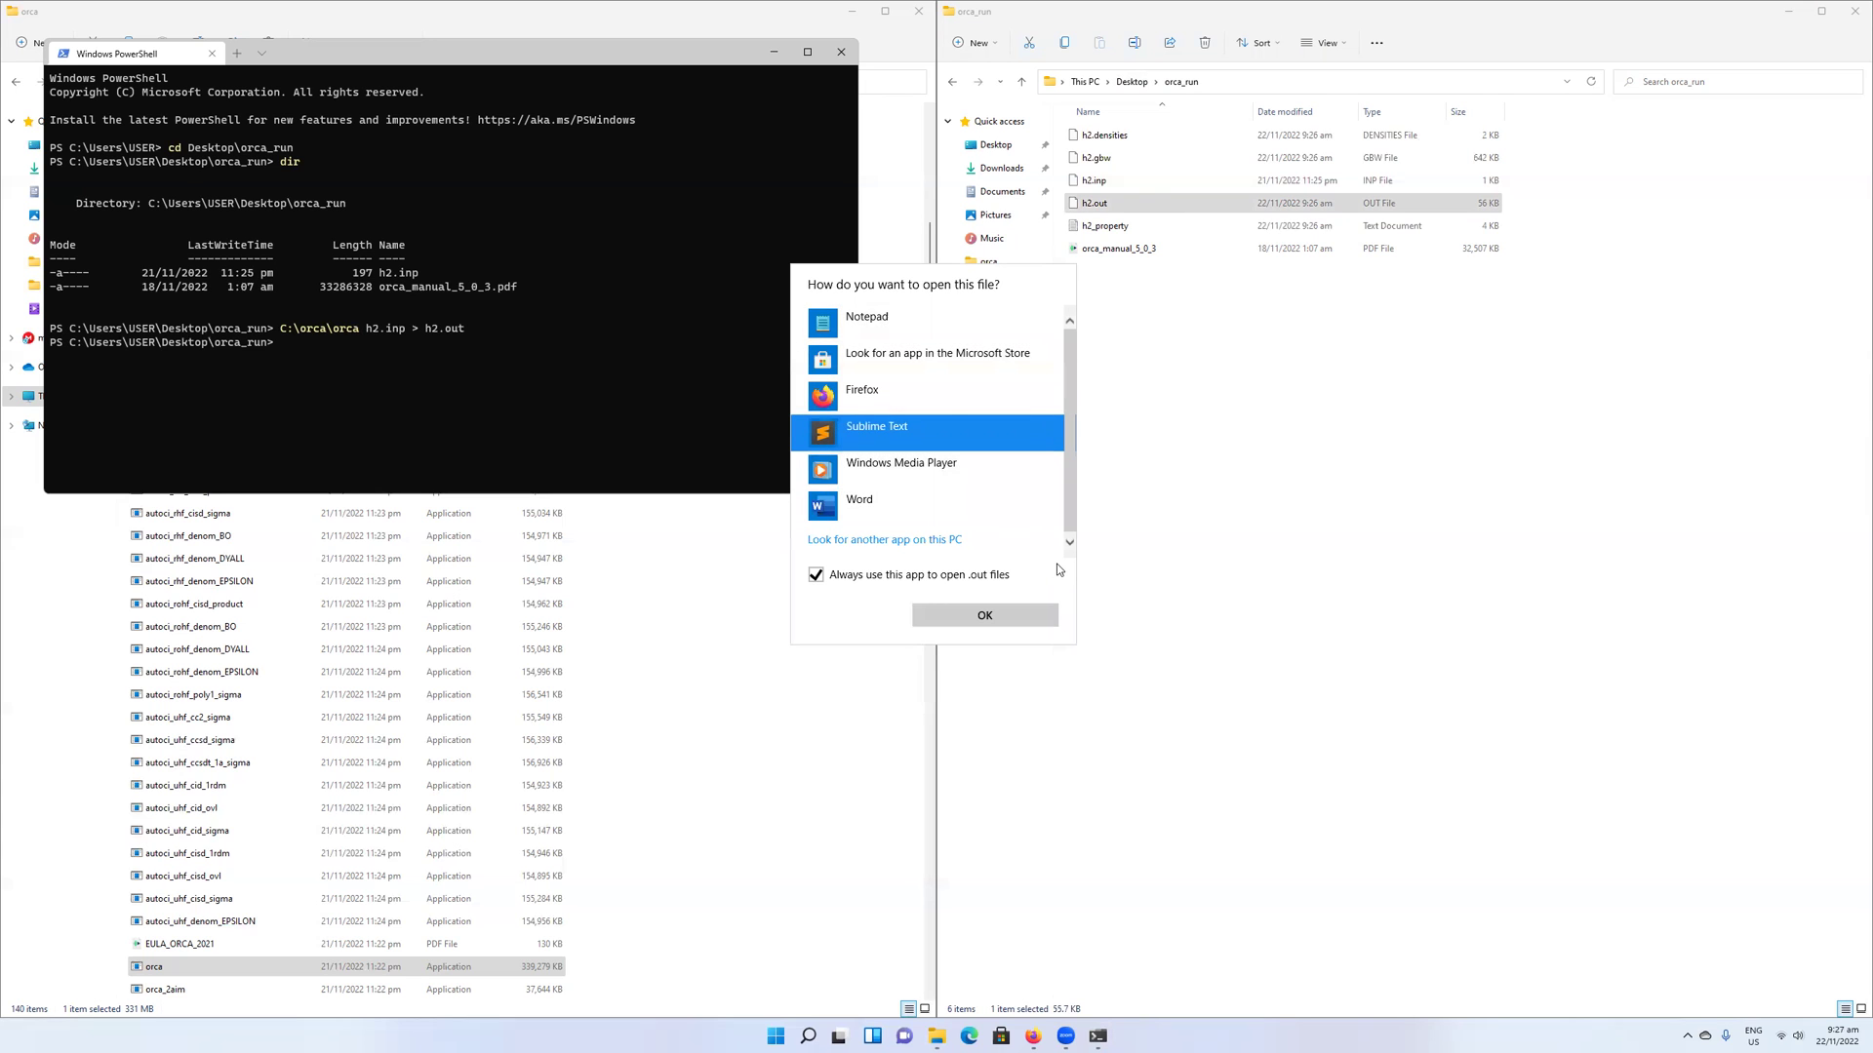
left_click(1045, 617)
scroll(330, 266, "down", 5)
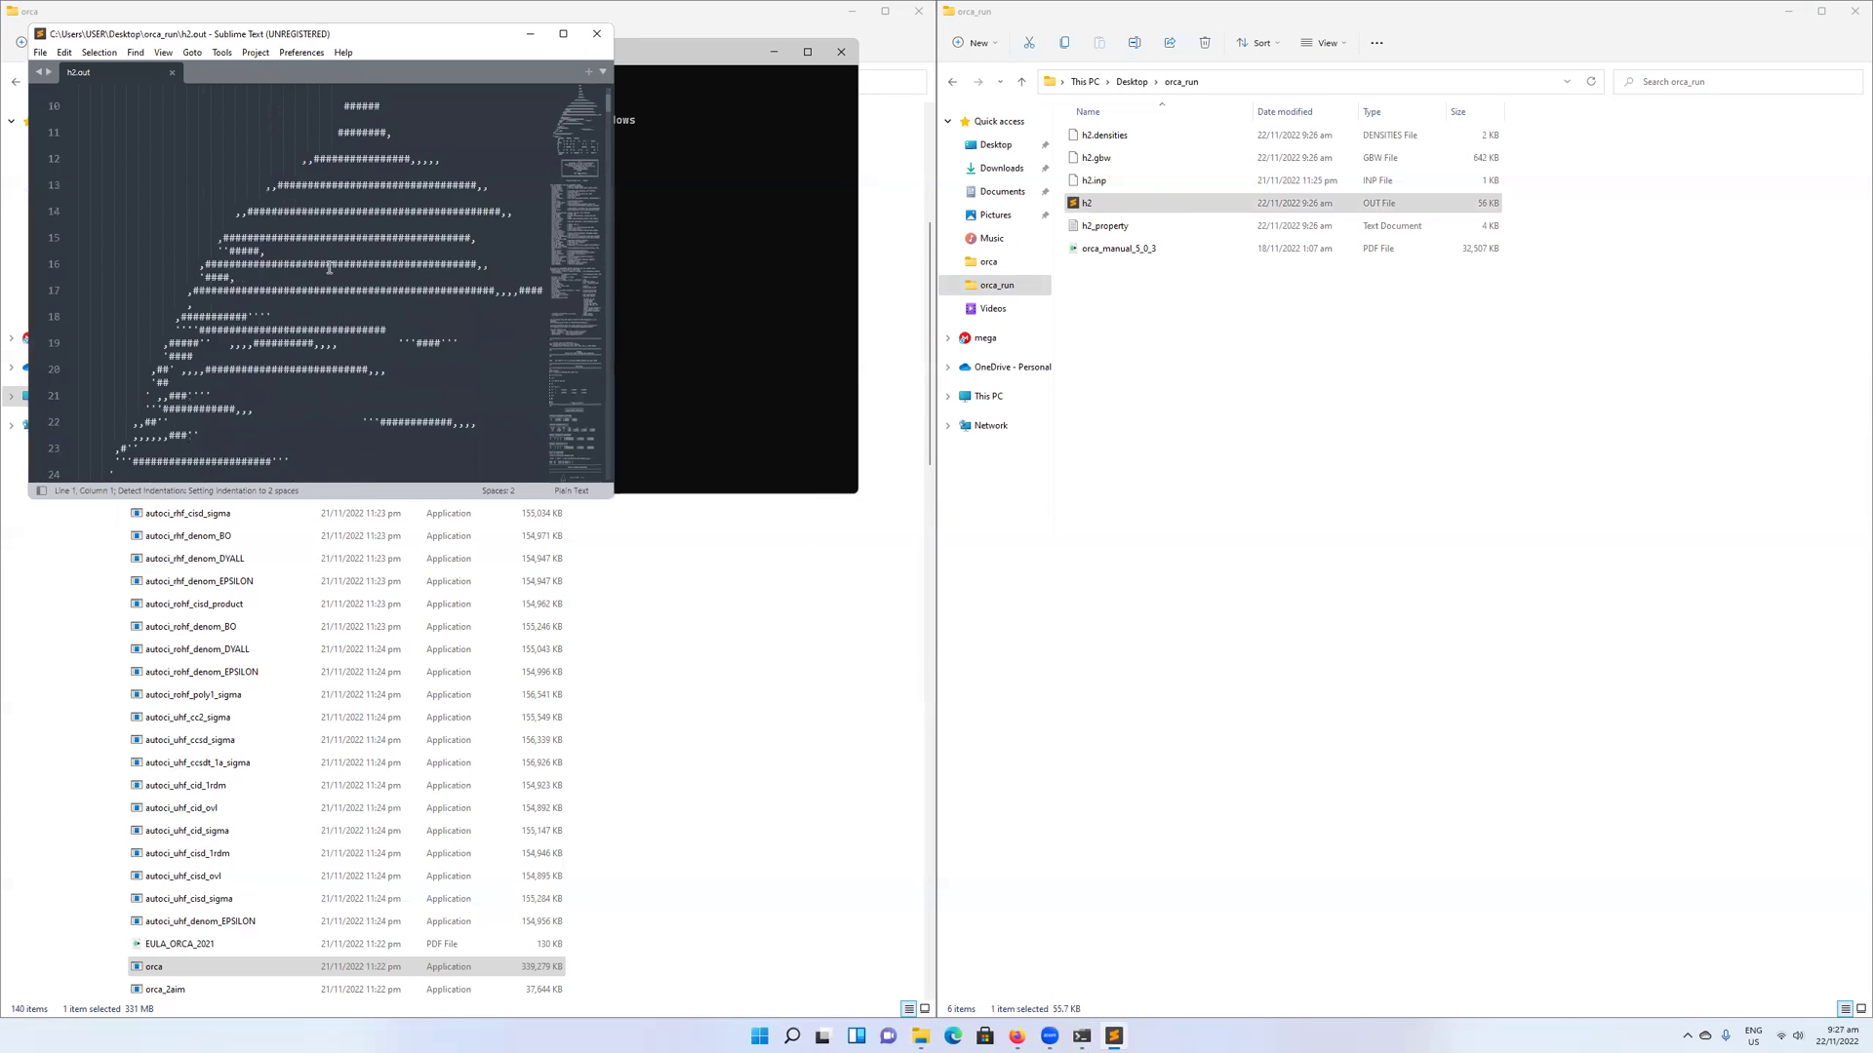
scroll(330, 266, "down", 20)
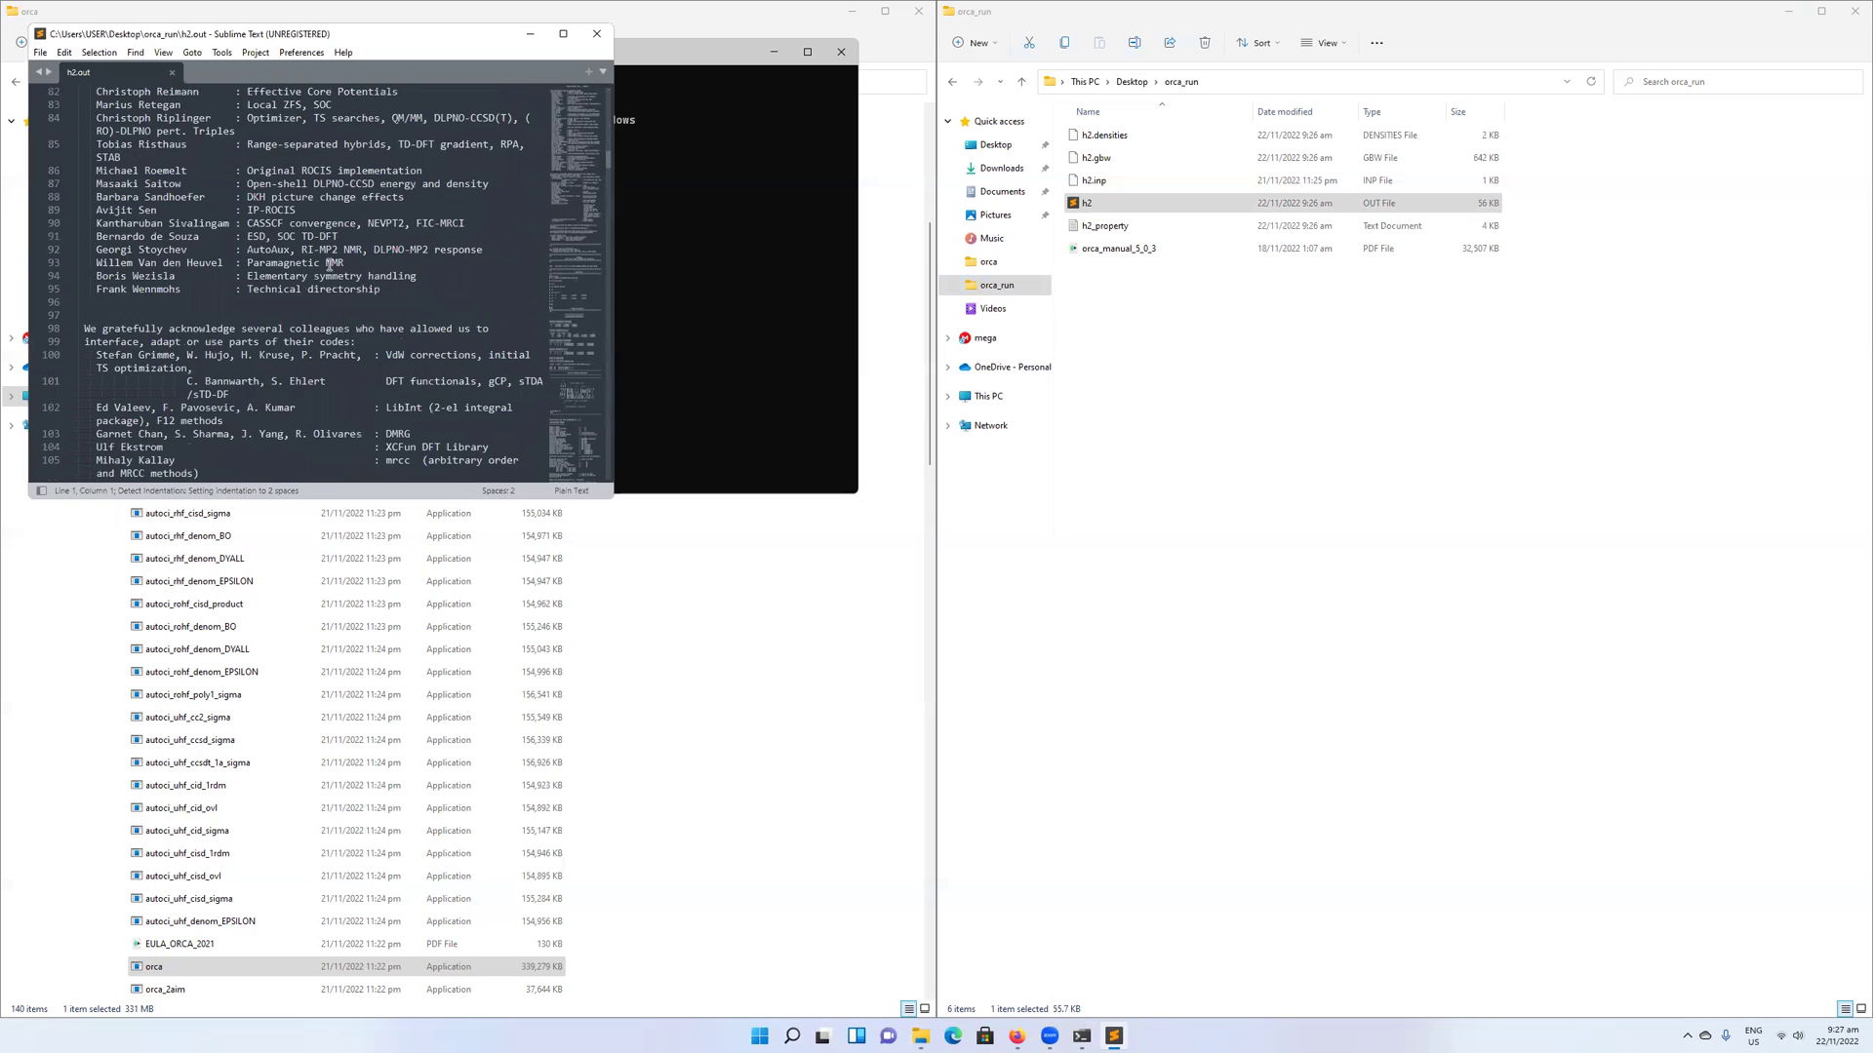
scroll(325, 263, "down", 17)
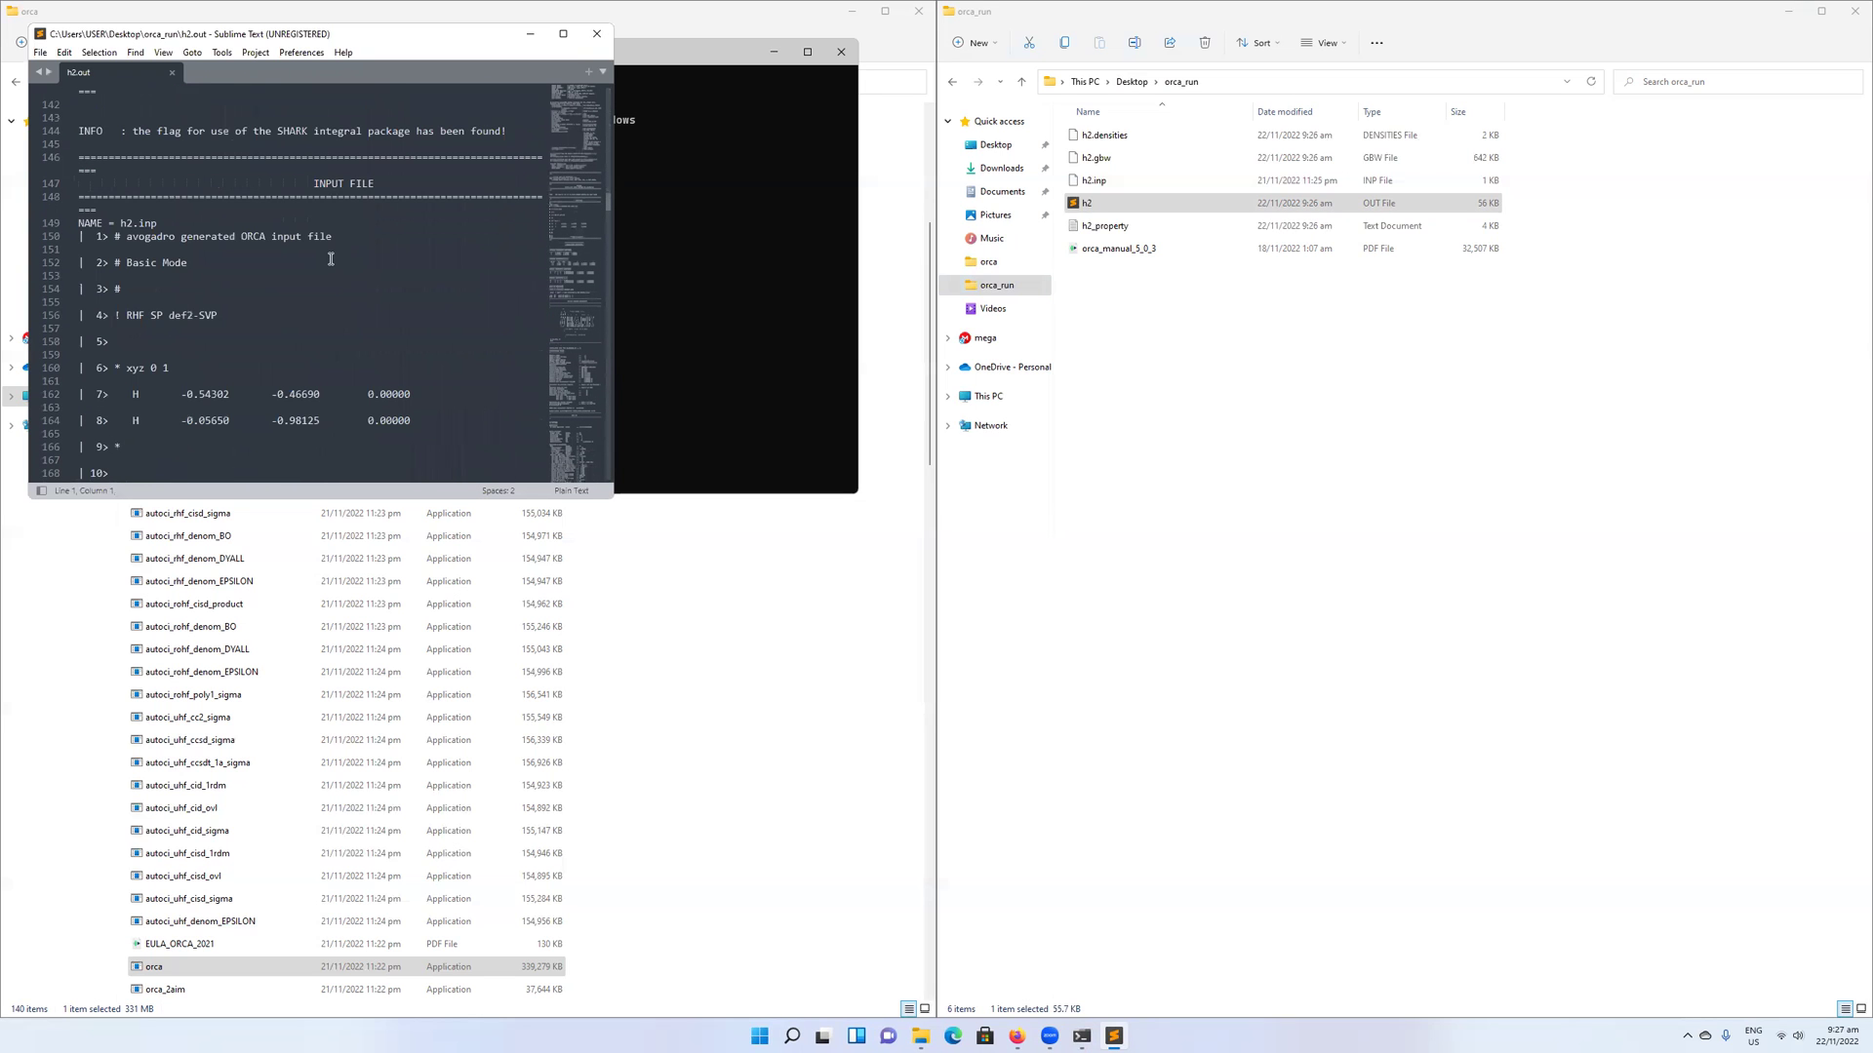
left_click(761, 380)
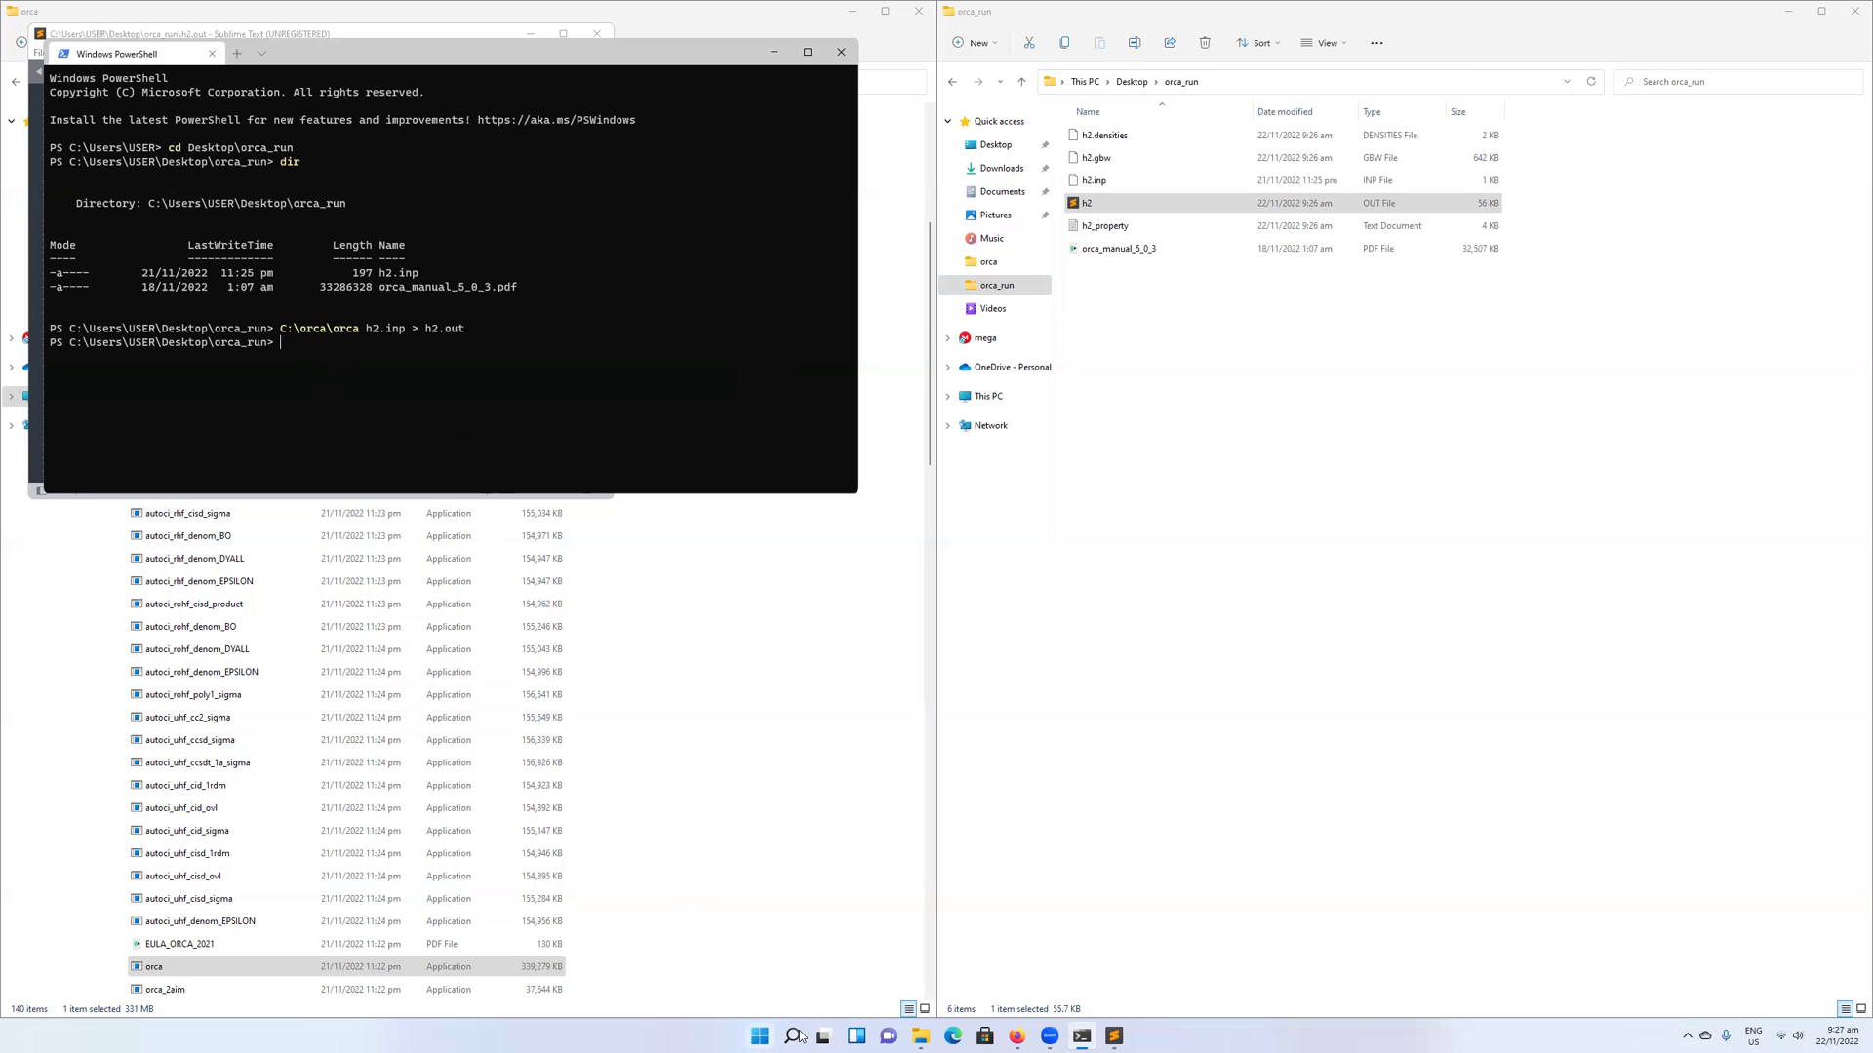
- Clear the prompt and reach Environment Variables via System About and Advanced system settings
type("orca")
key("BackSpace")
key("BackSpace")
key("BackSpace")
key("BackSpace")
right_click(762, 1037)
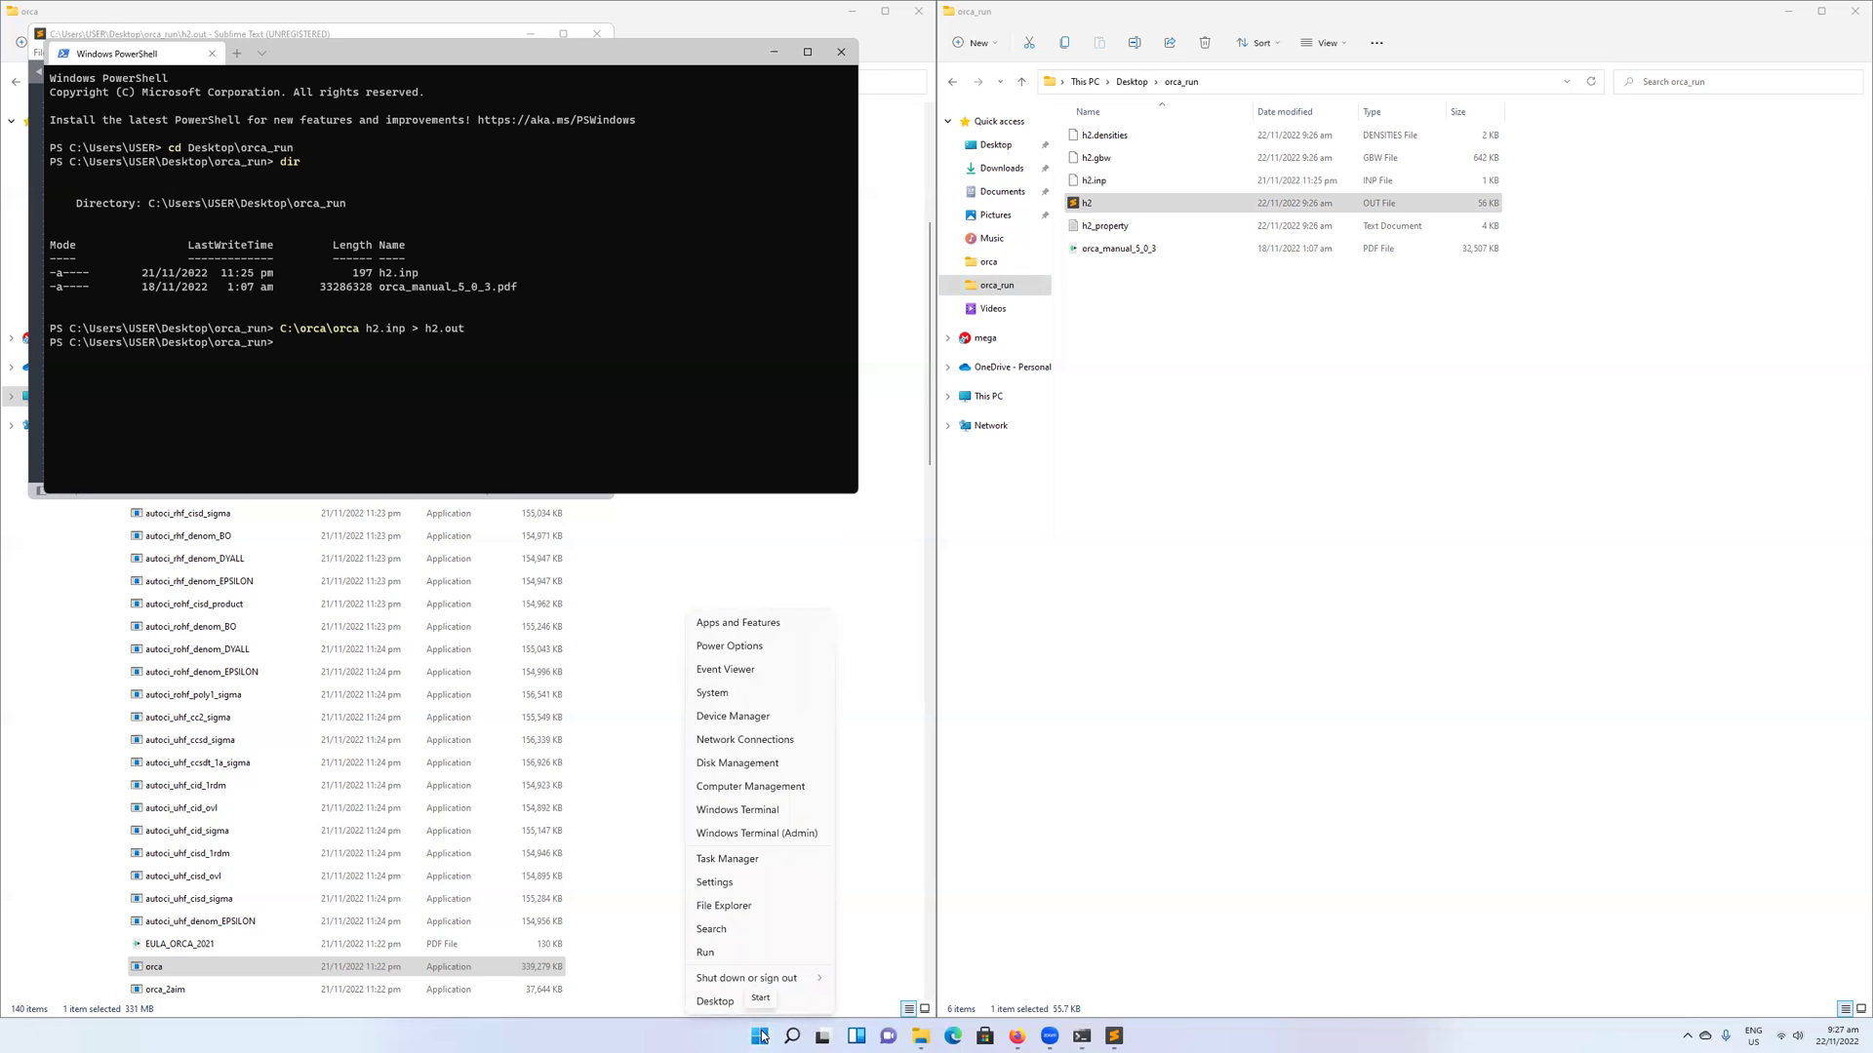
left_click(747, 695)
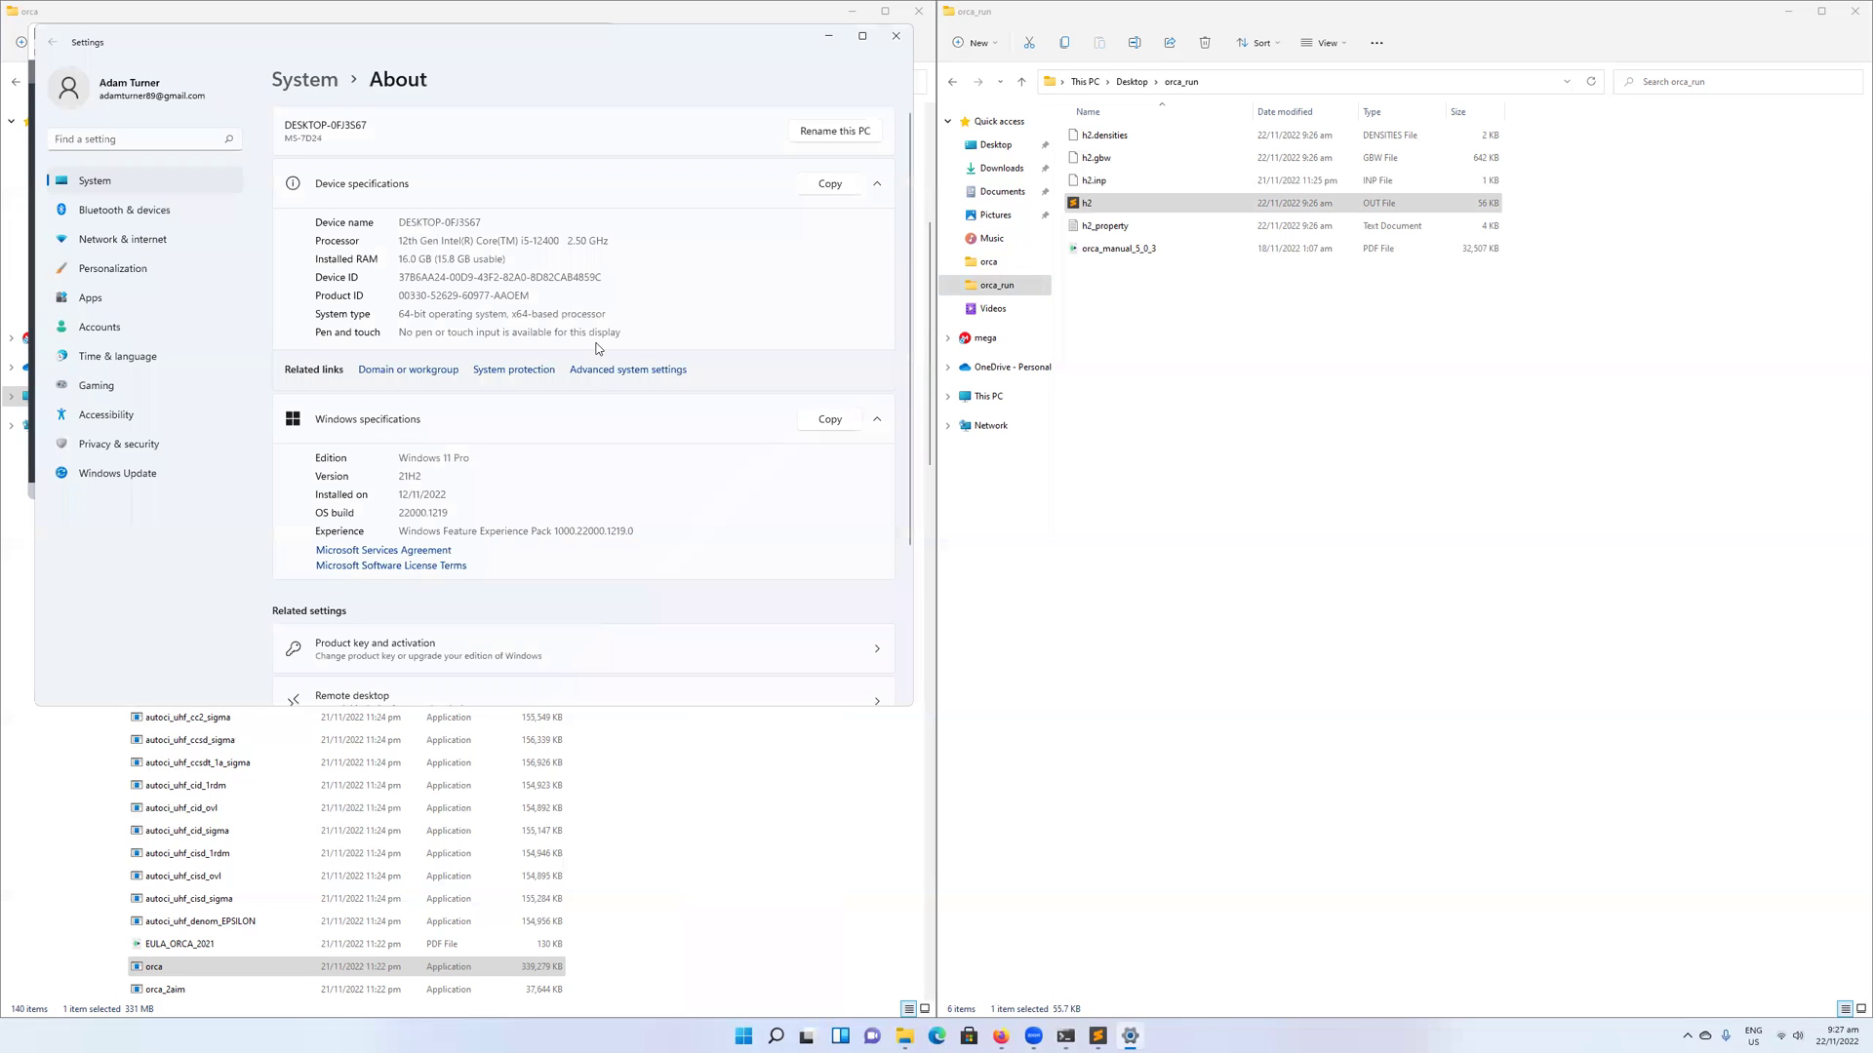
left_click(646, 371)
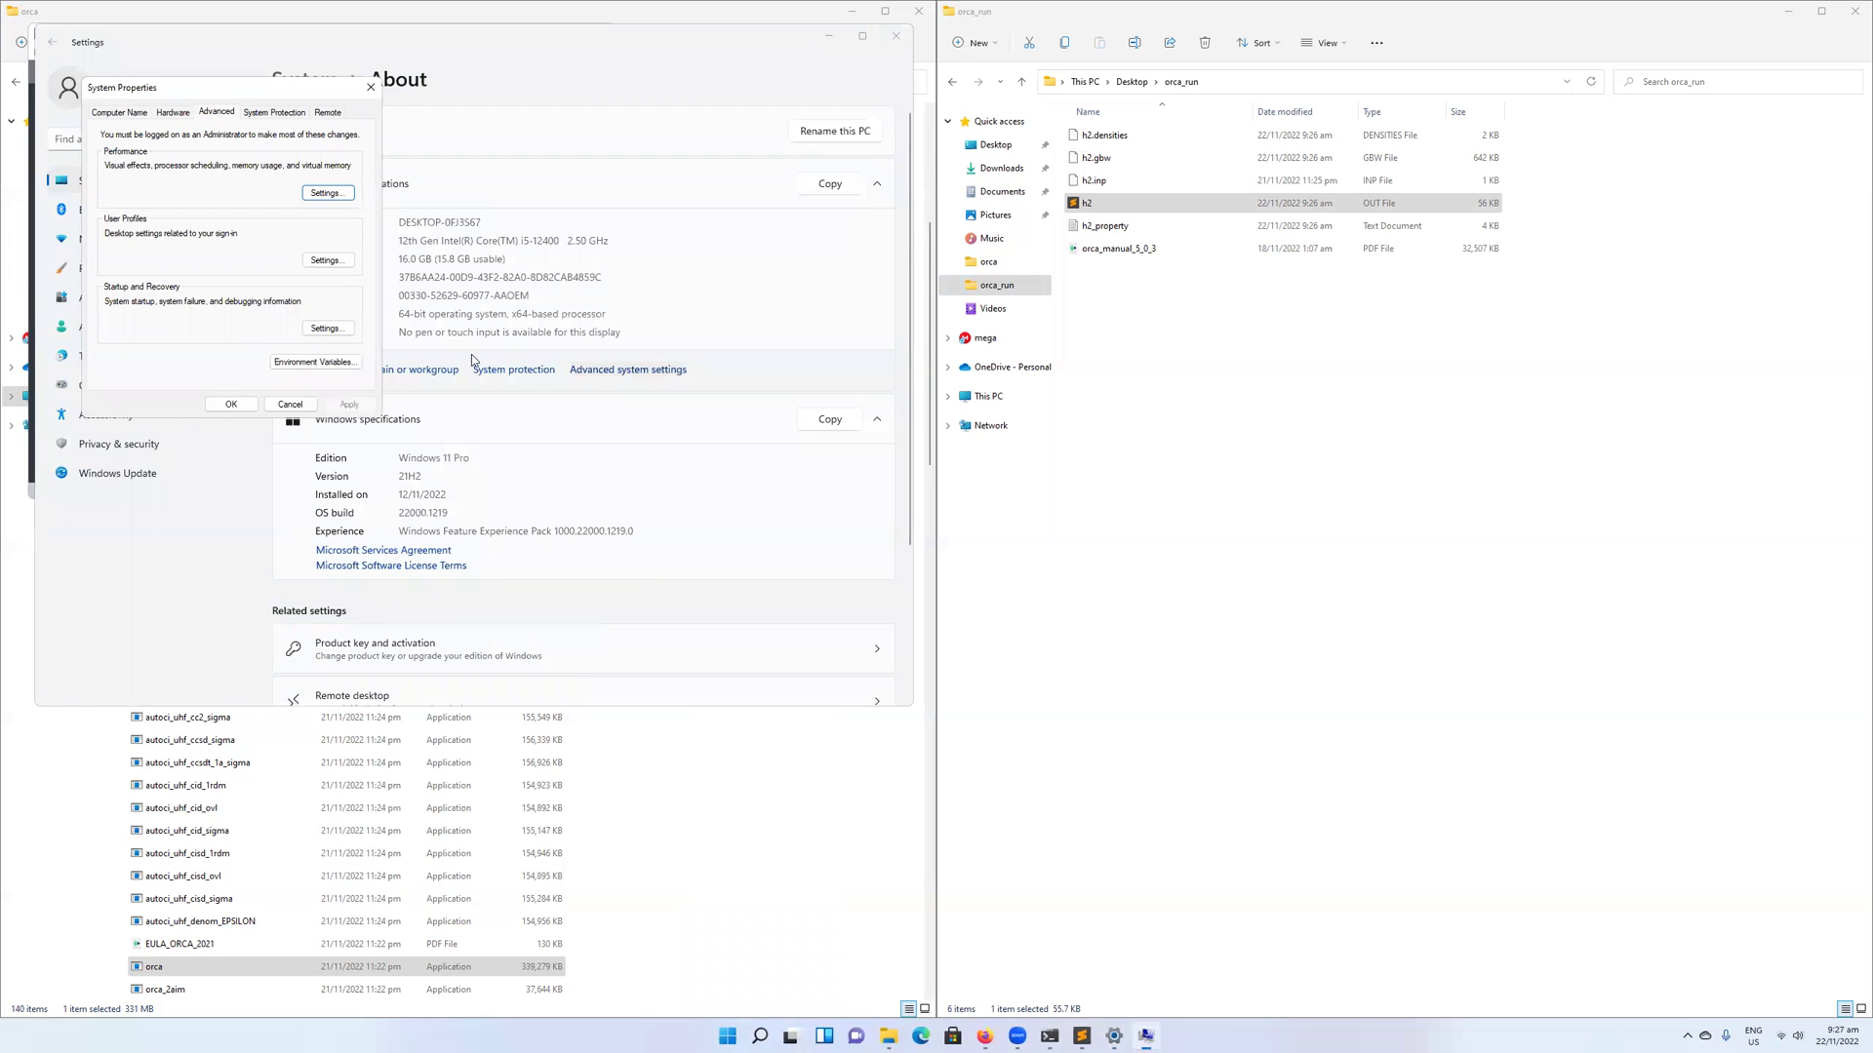
left_click(340, 361)
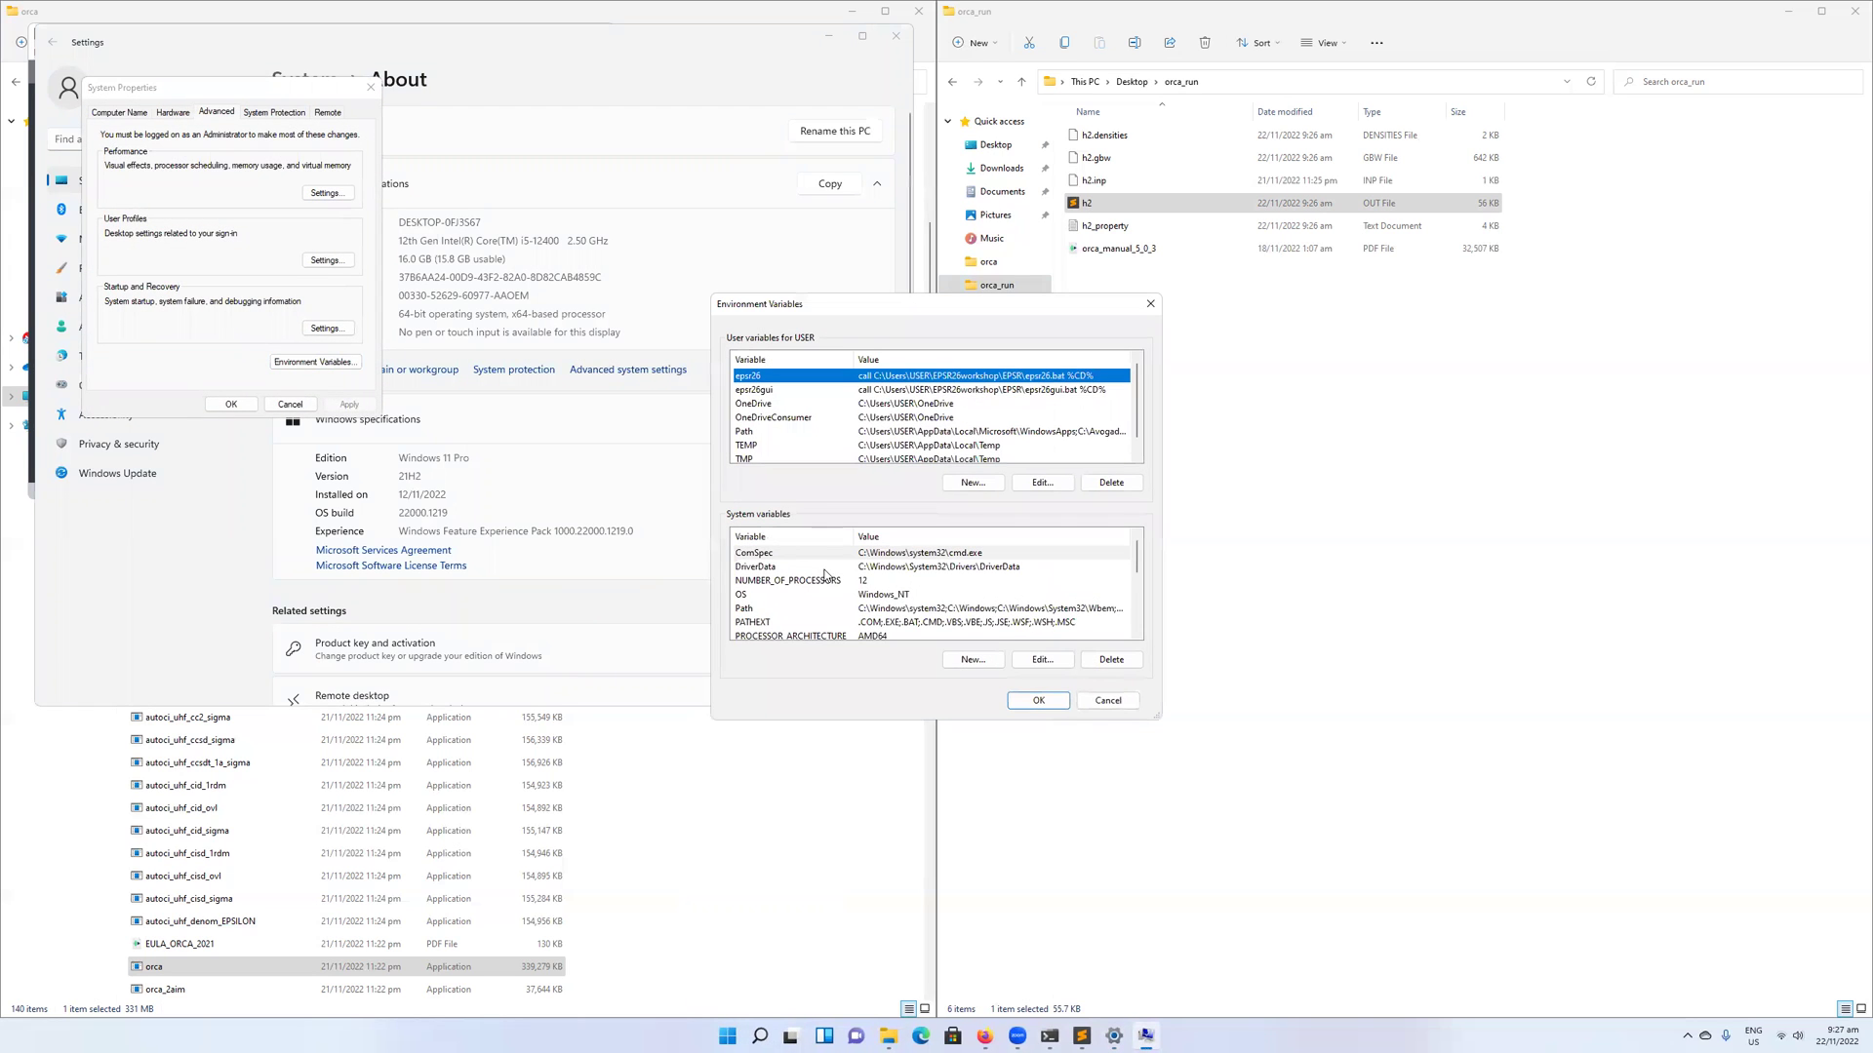
- Add C:\orca as a new user Path entry and confirm all three dialogs
left_click(747, 434)
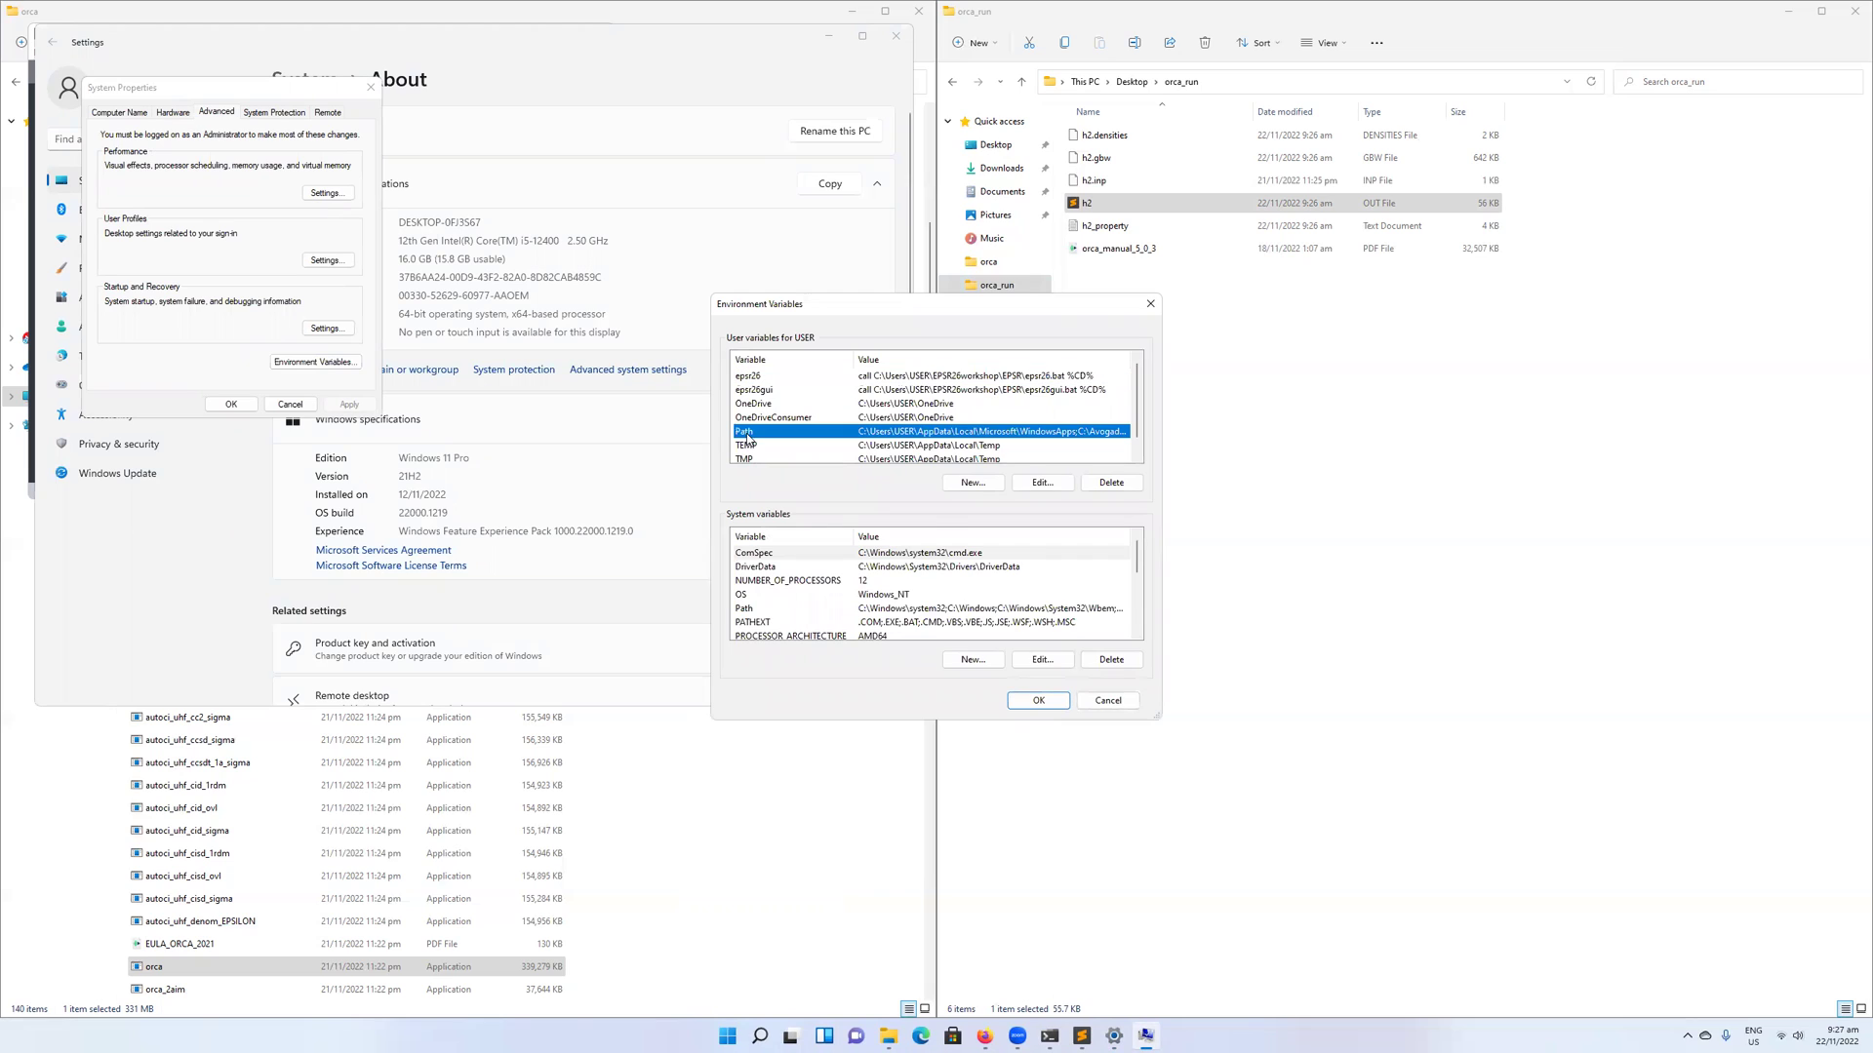
left_click(1042, 485)
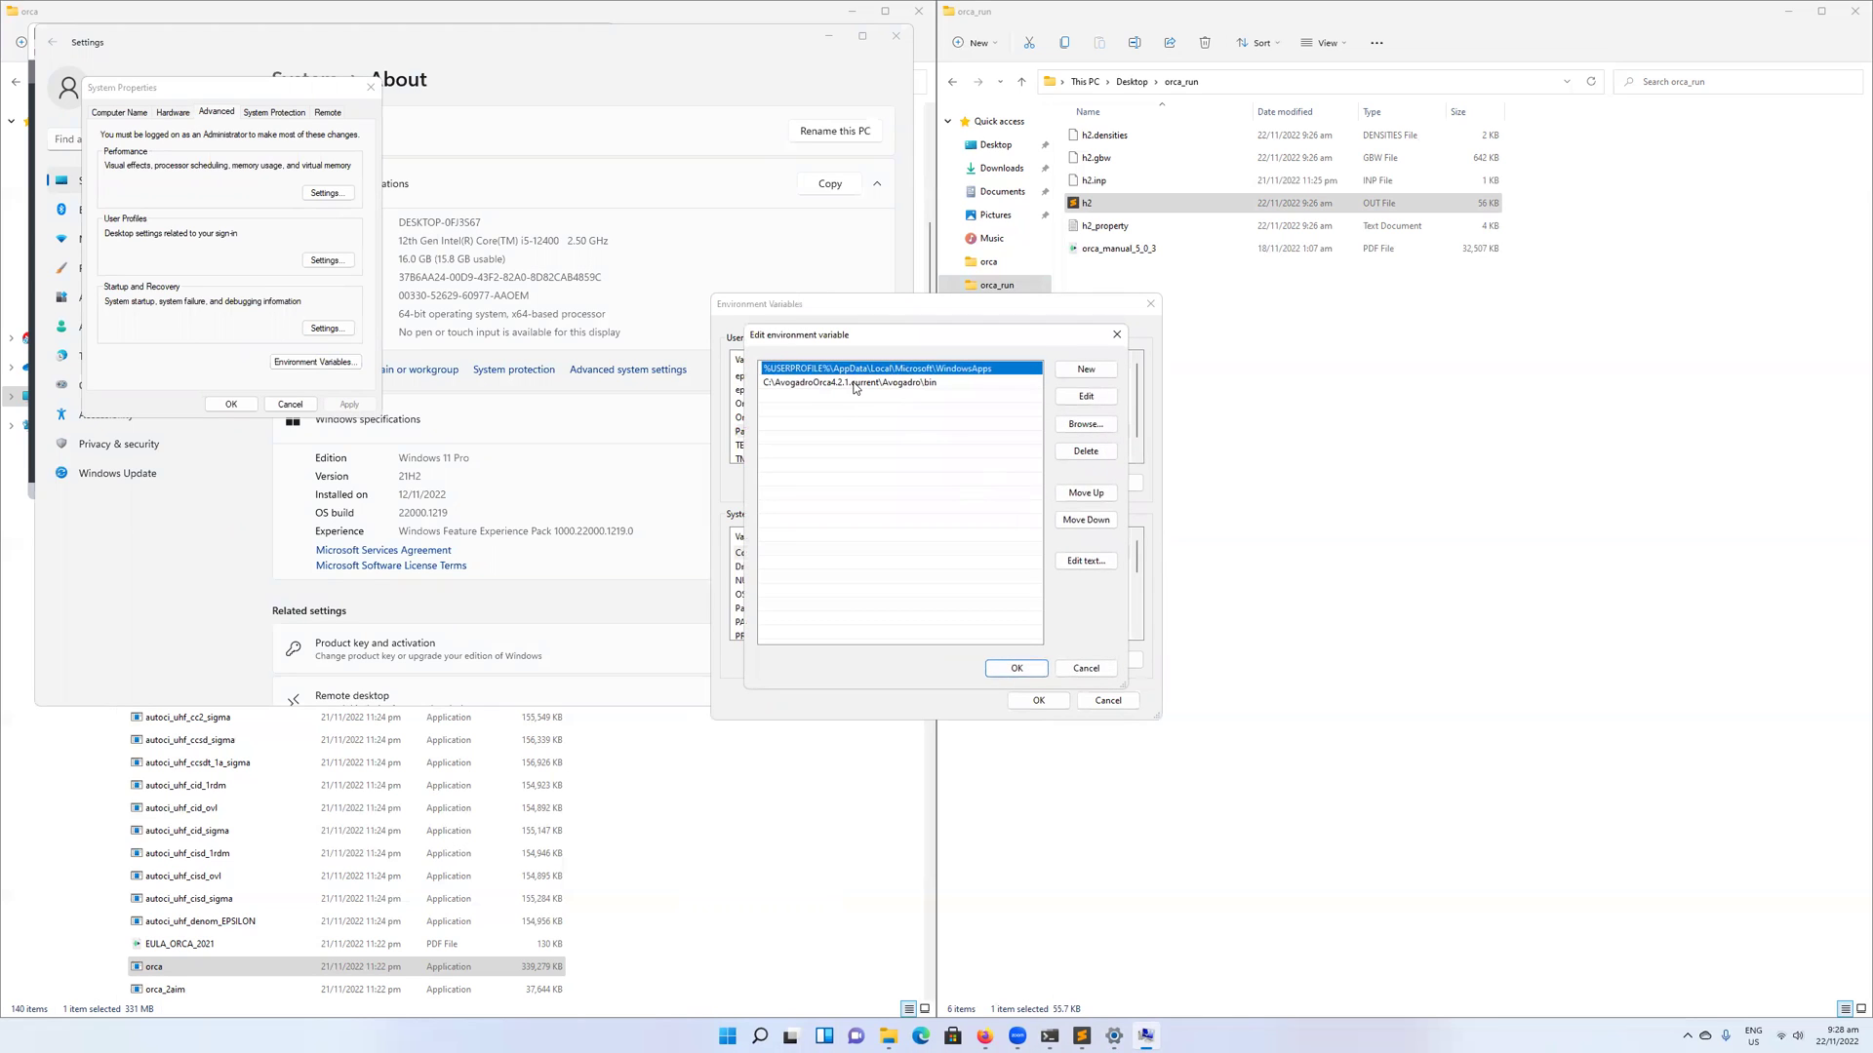
left_click(1097, 370)
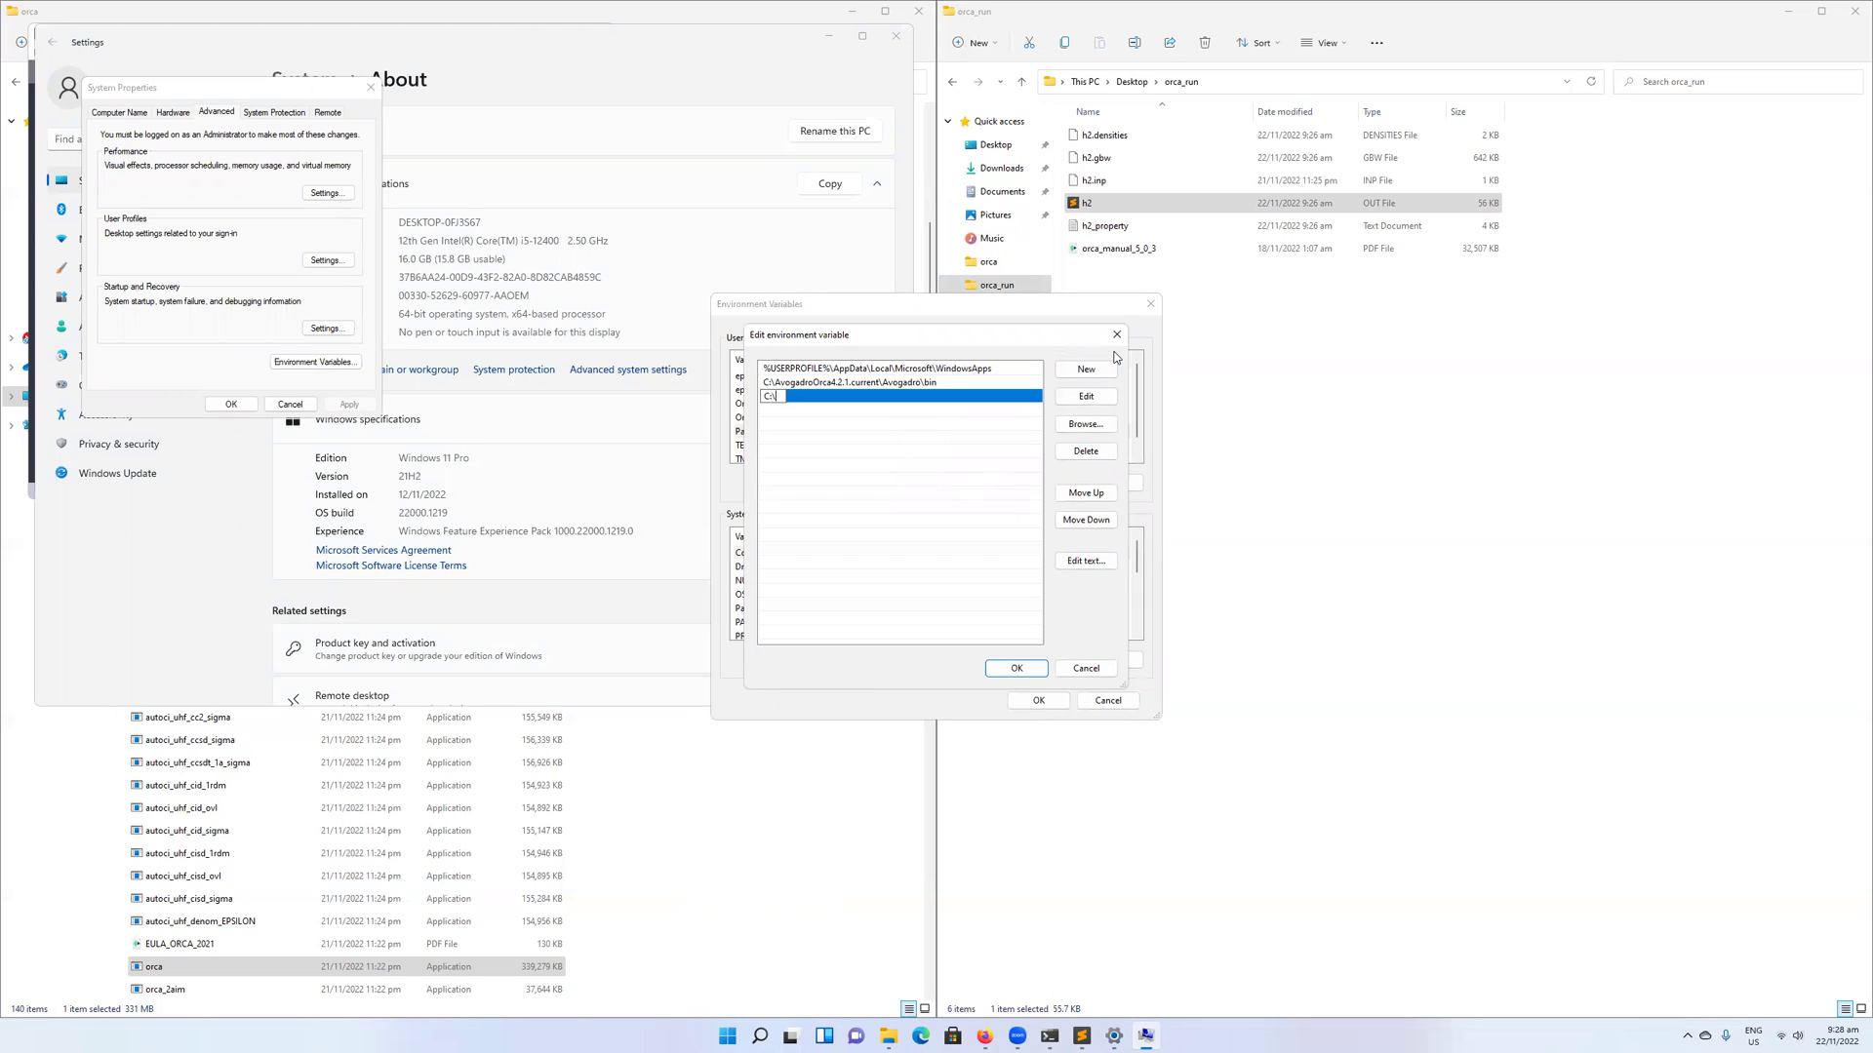
type("C:\\orca\\")
left_click(1042, 673)
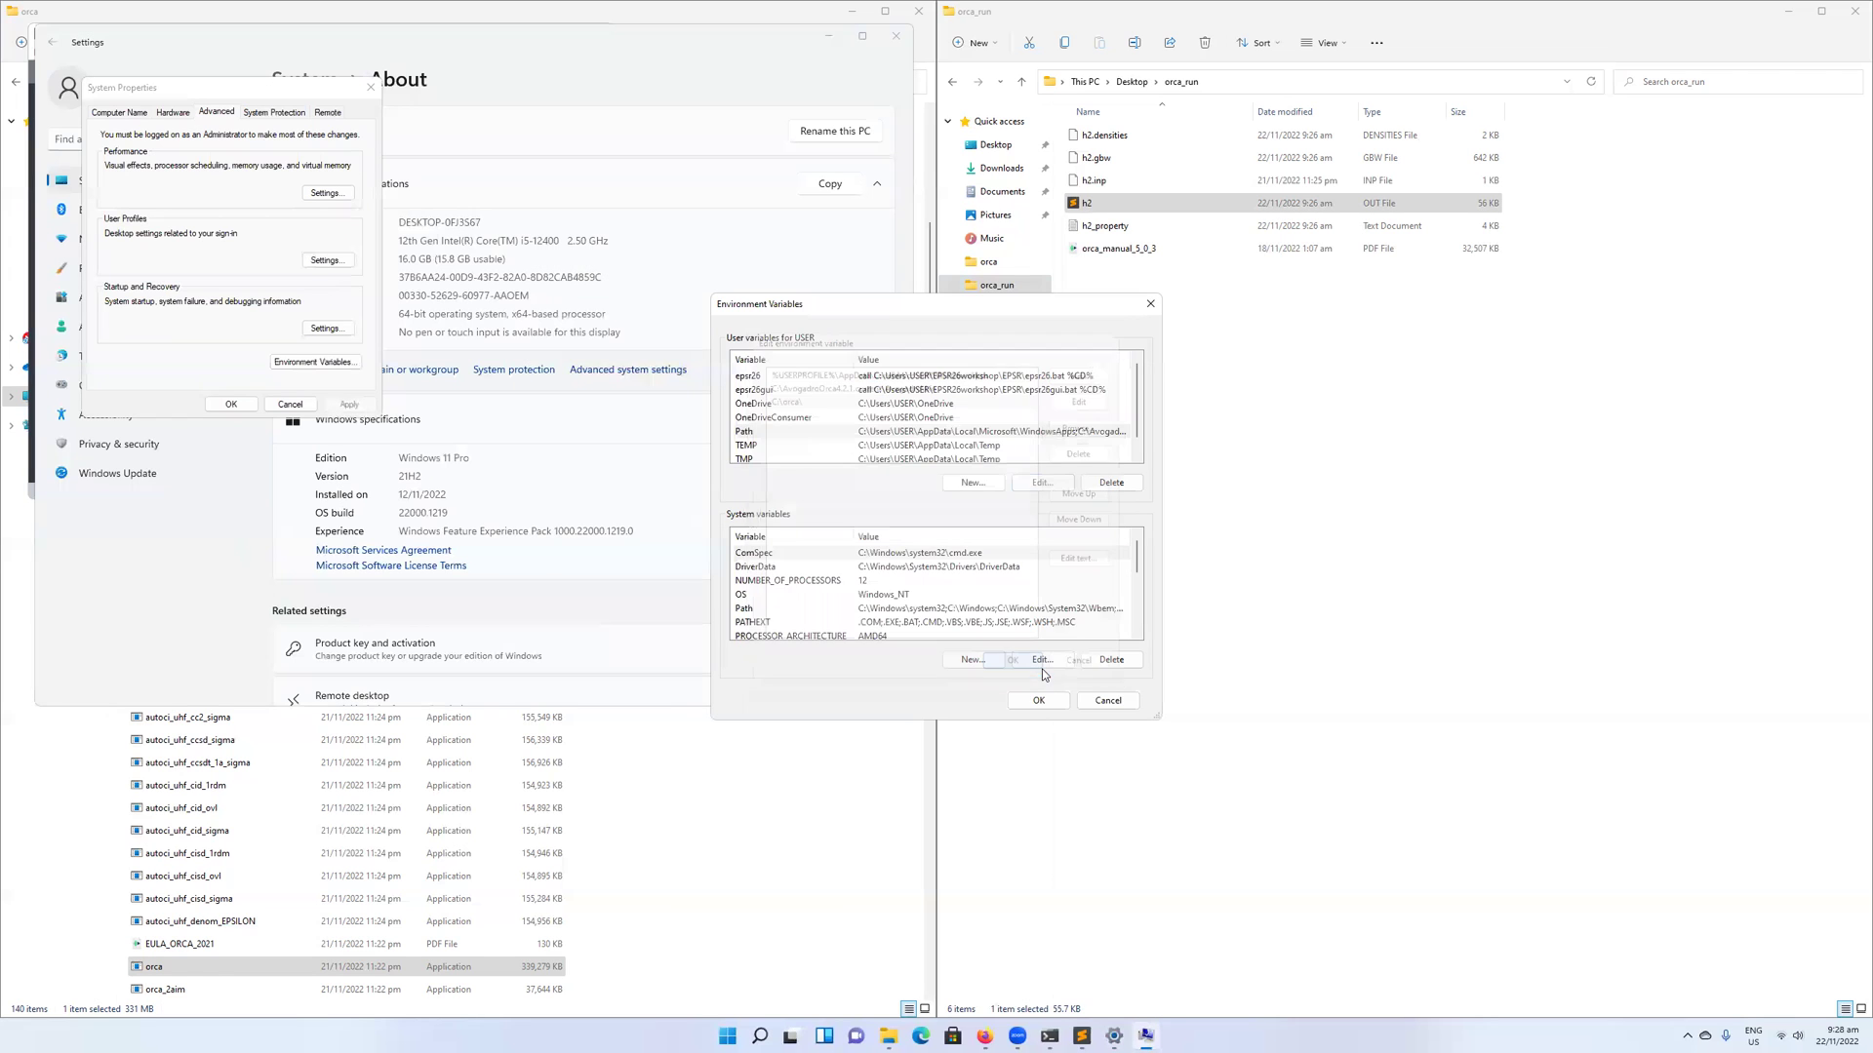
left_click(1039, 700)
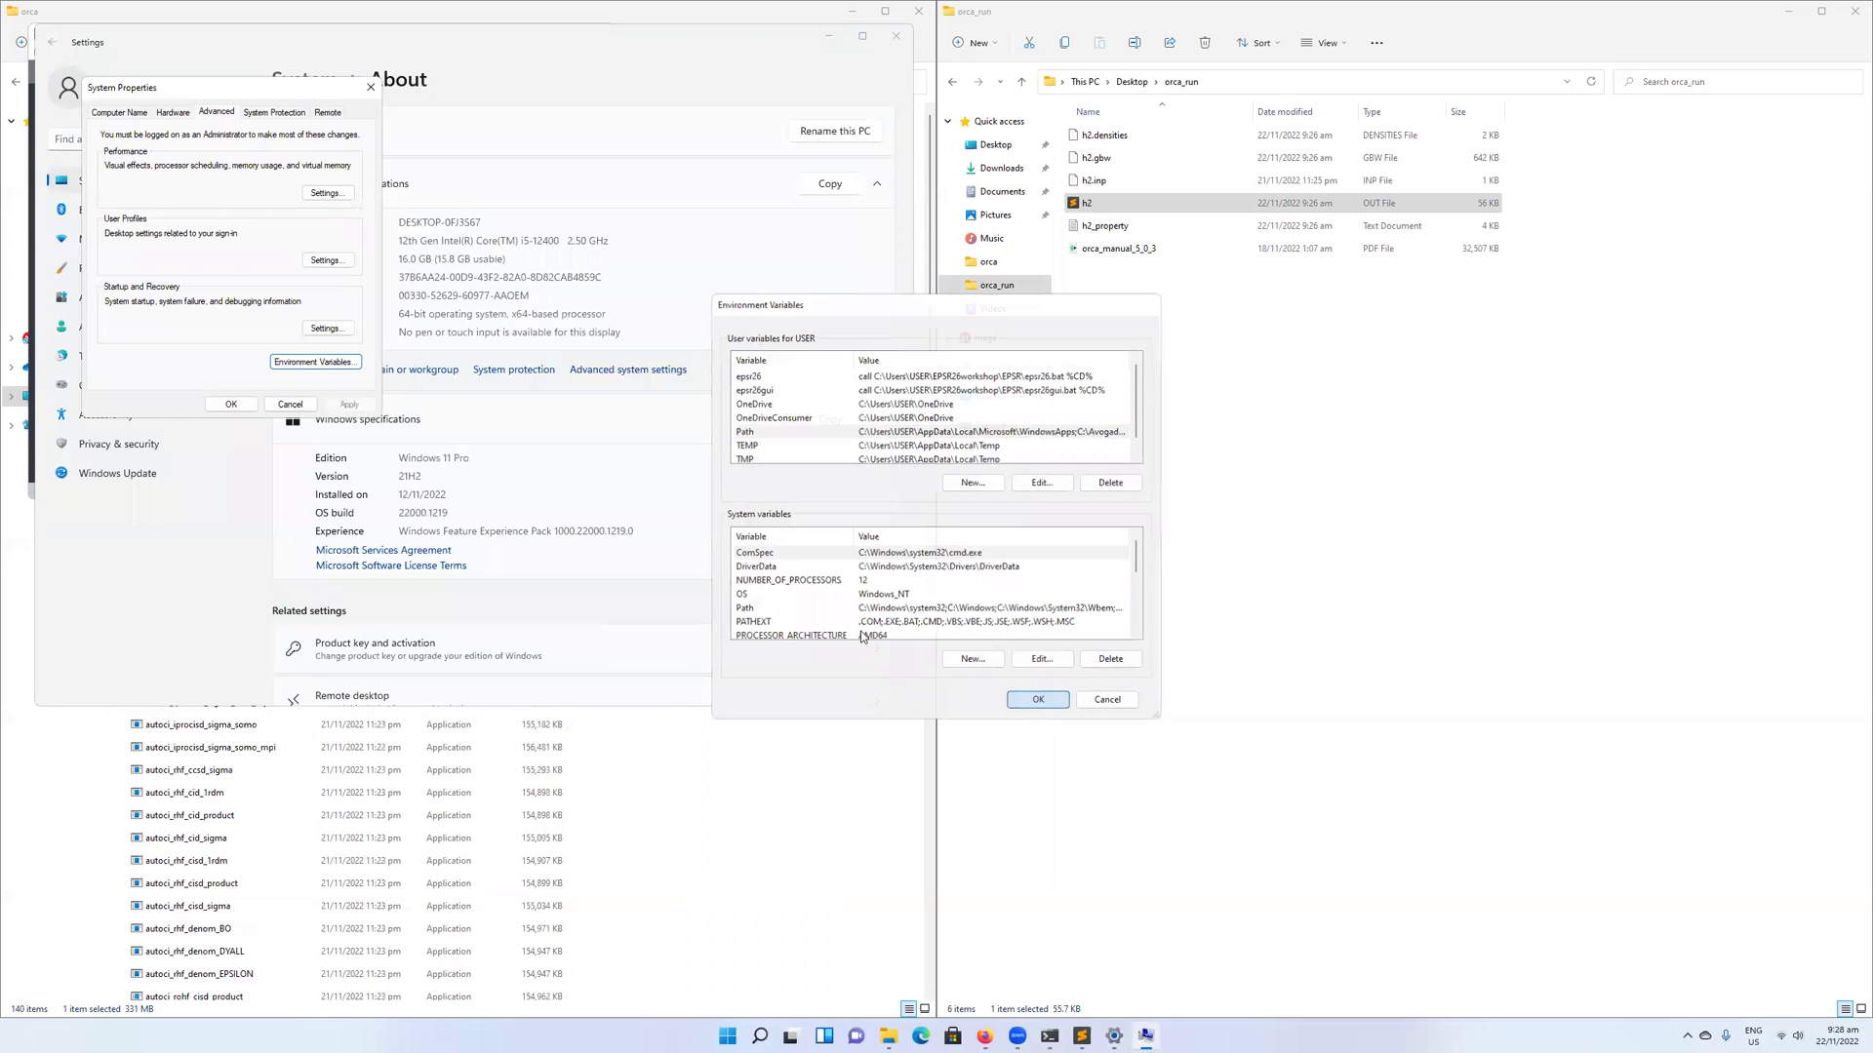
left_click(240, 408)
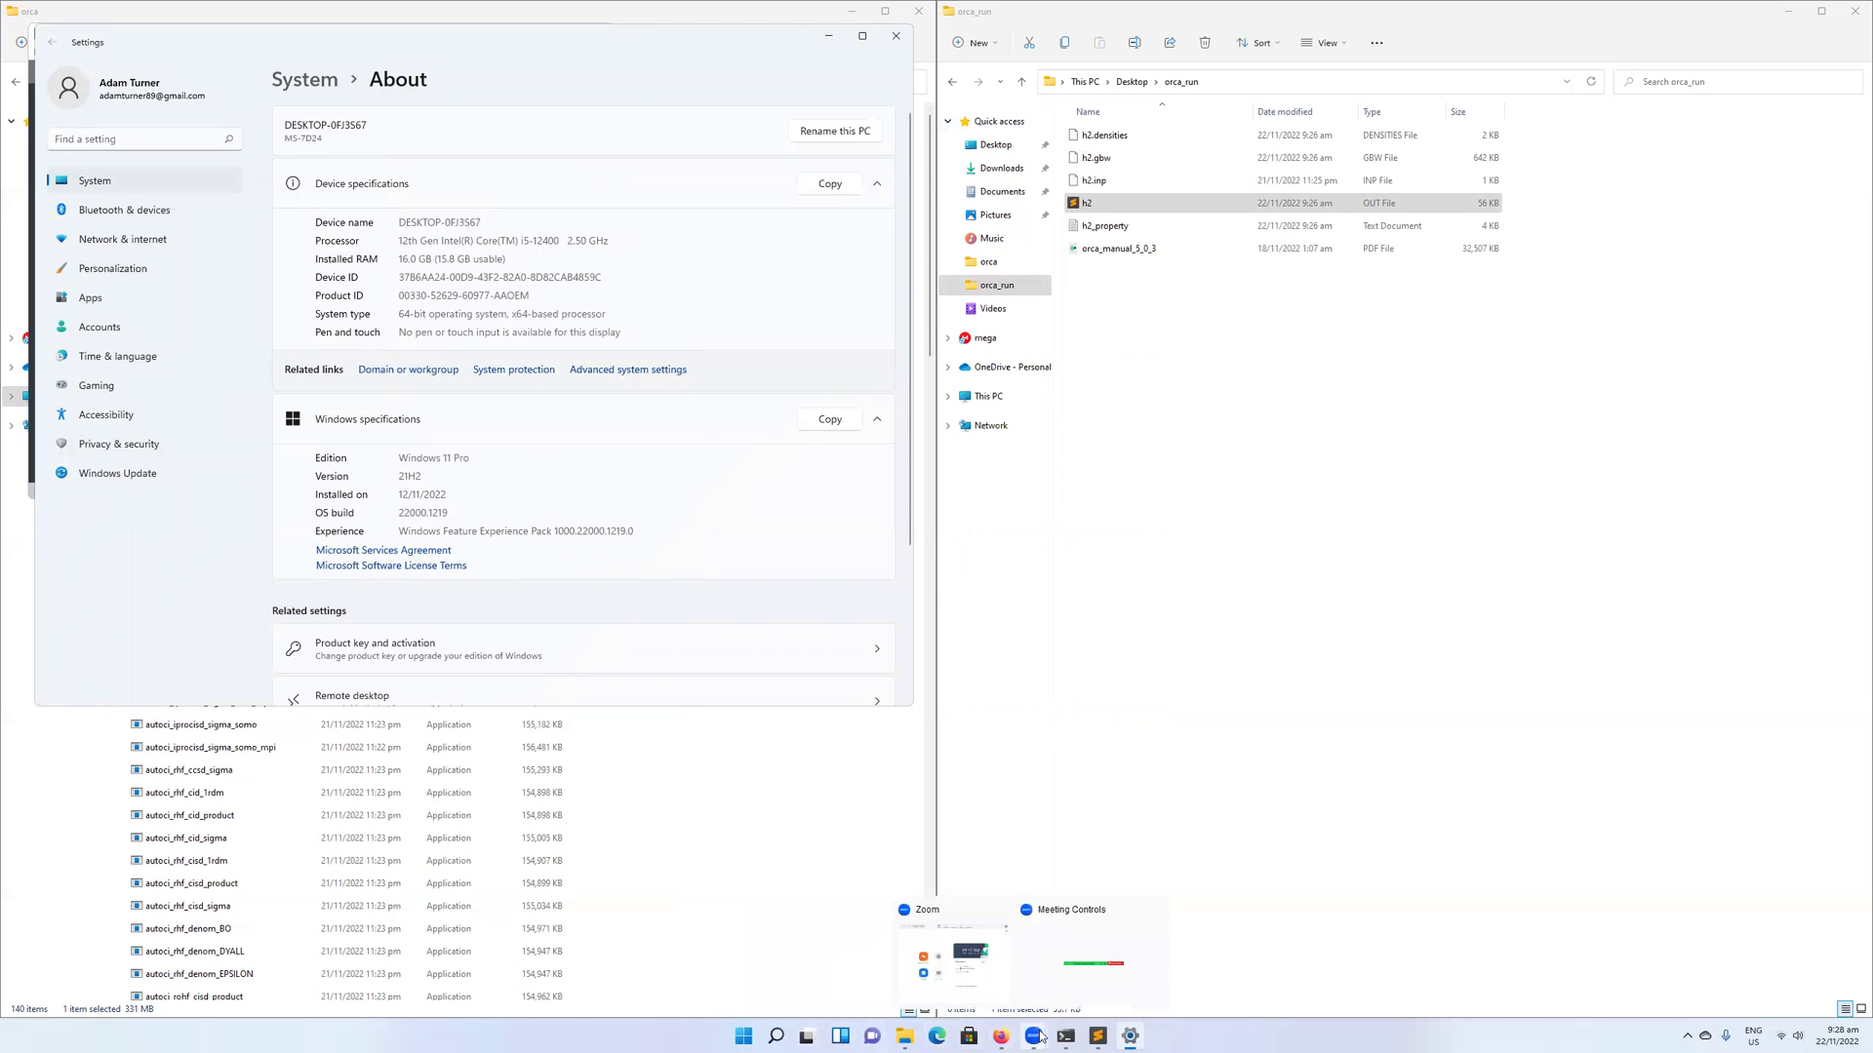
- In a fresh PowerShell, cd into Desktop\orca_run and run orca by name to test PATH
right_click(743, 1036)
left_click(700, 813)
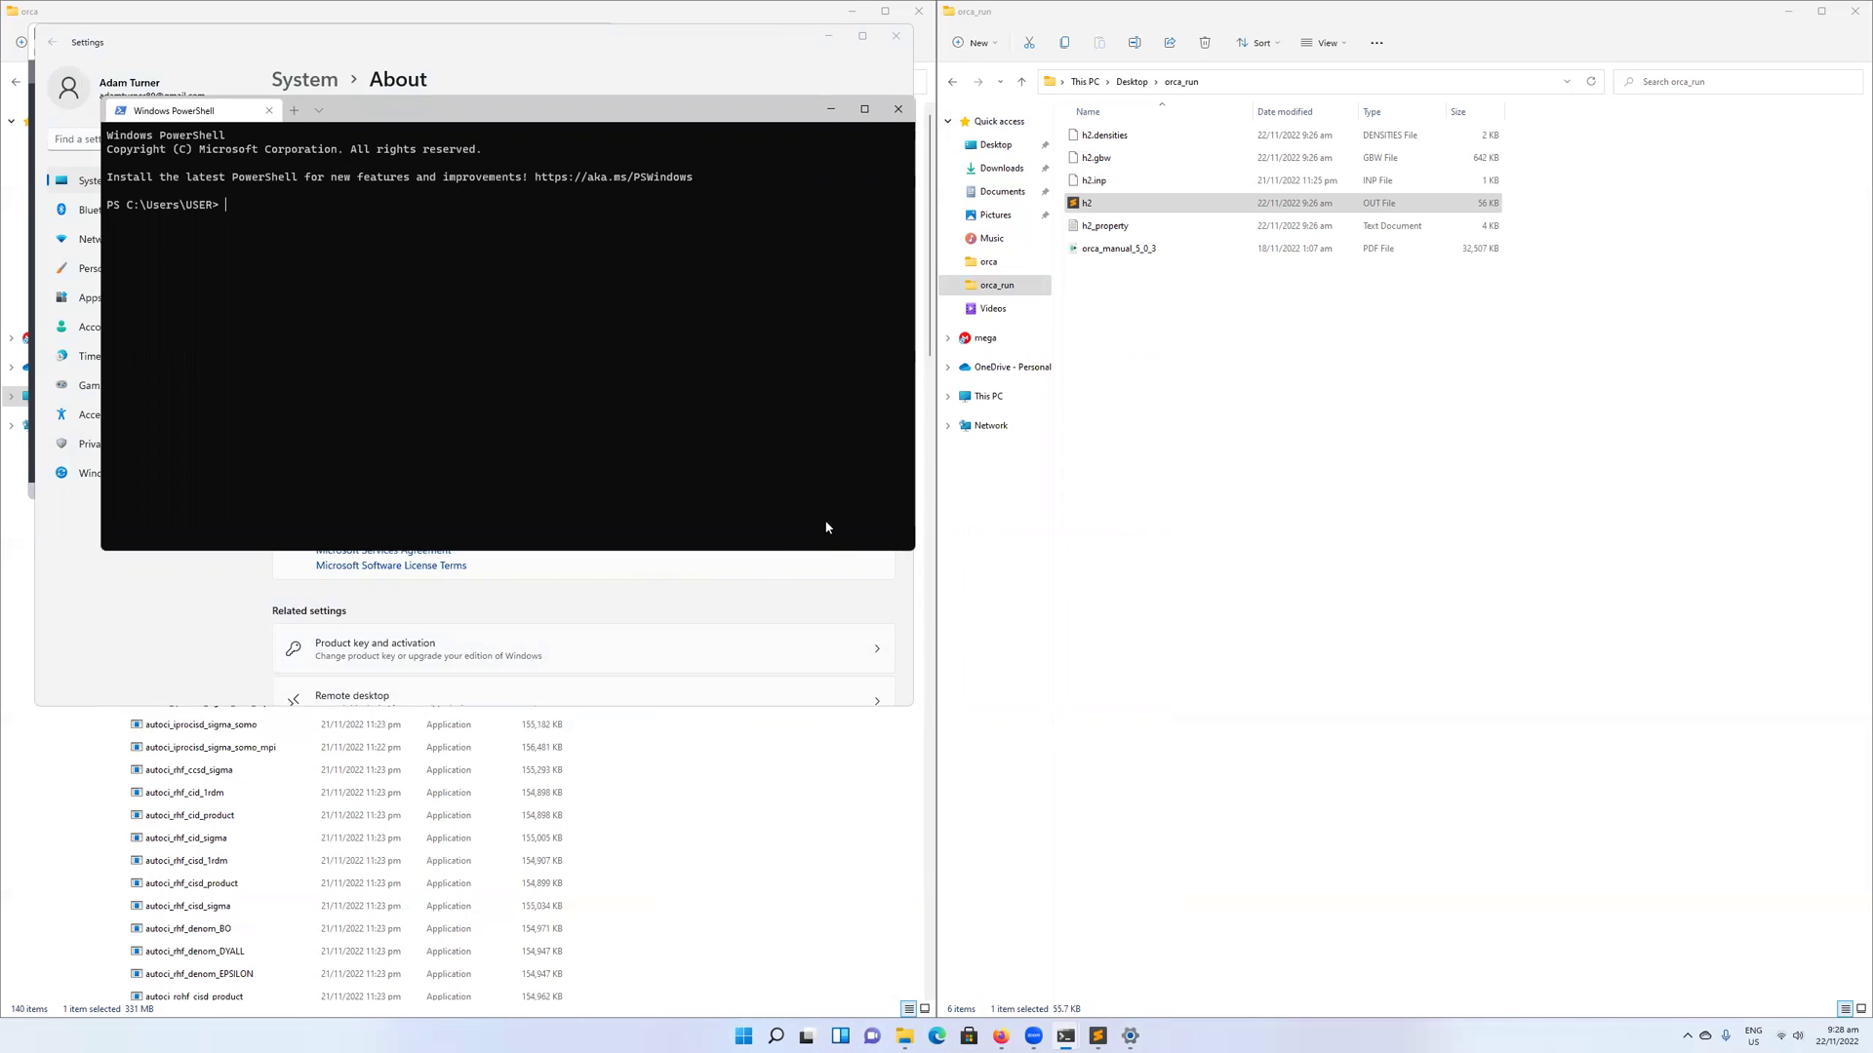
type("cd Desktop\\orca_run")
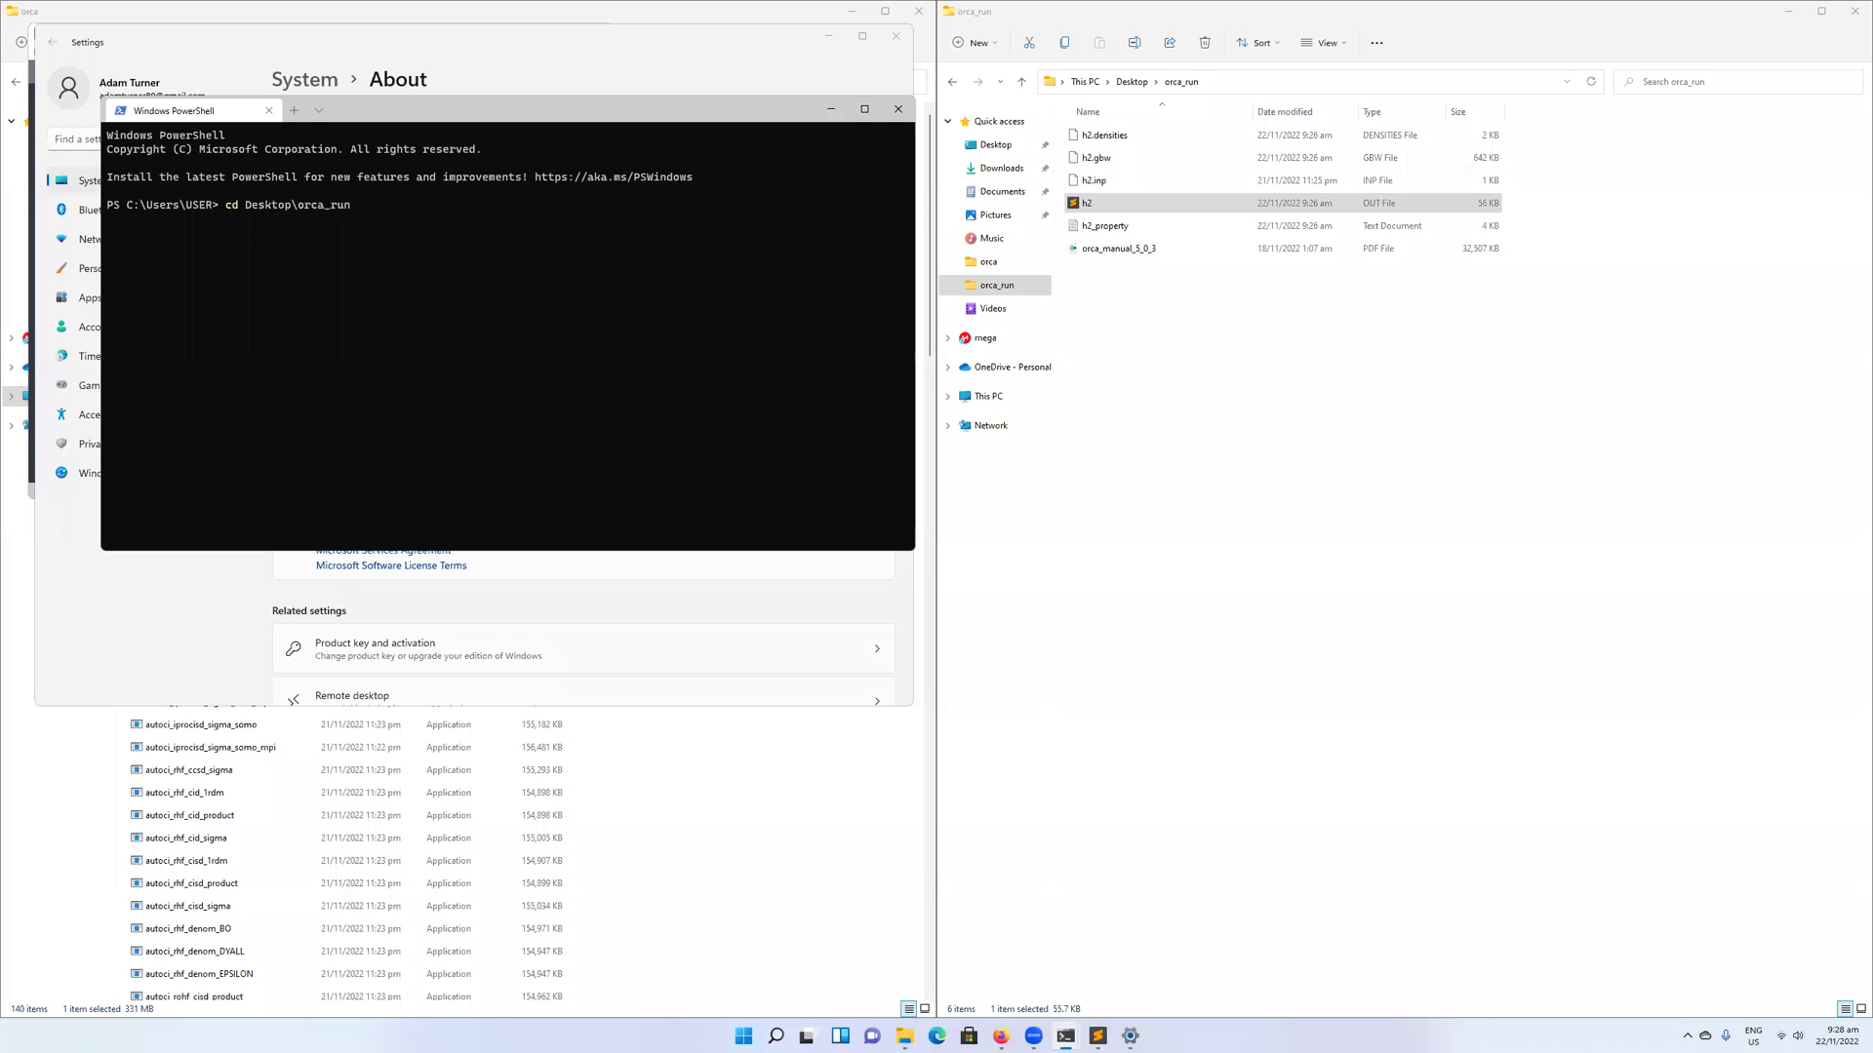
key("Return")
type("or")
key("Return")
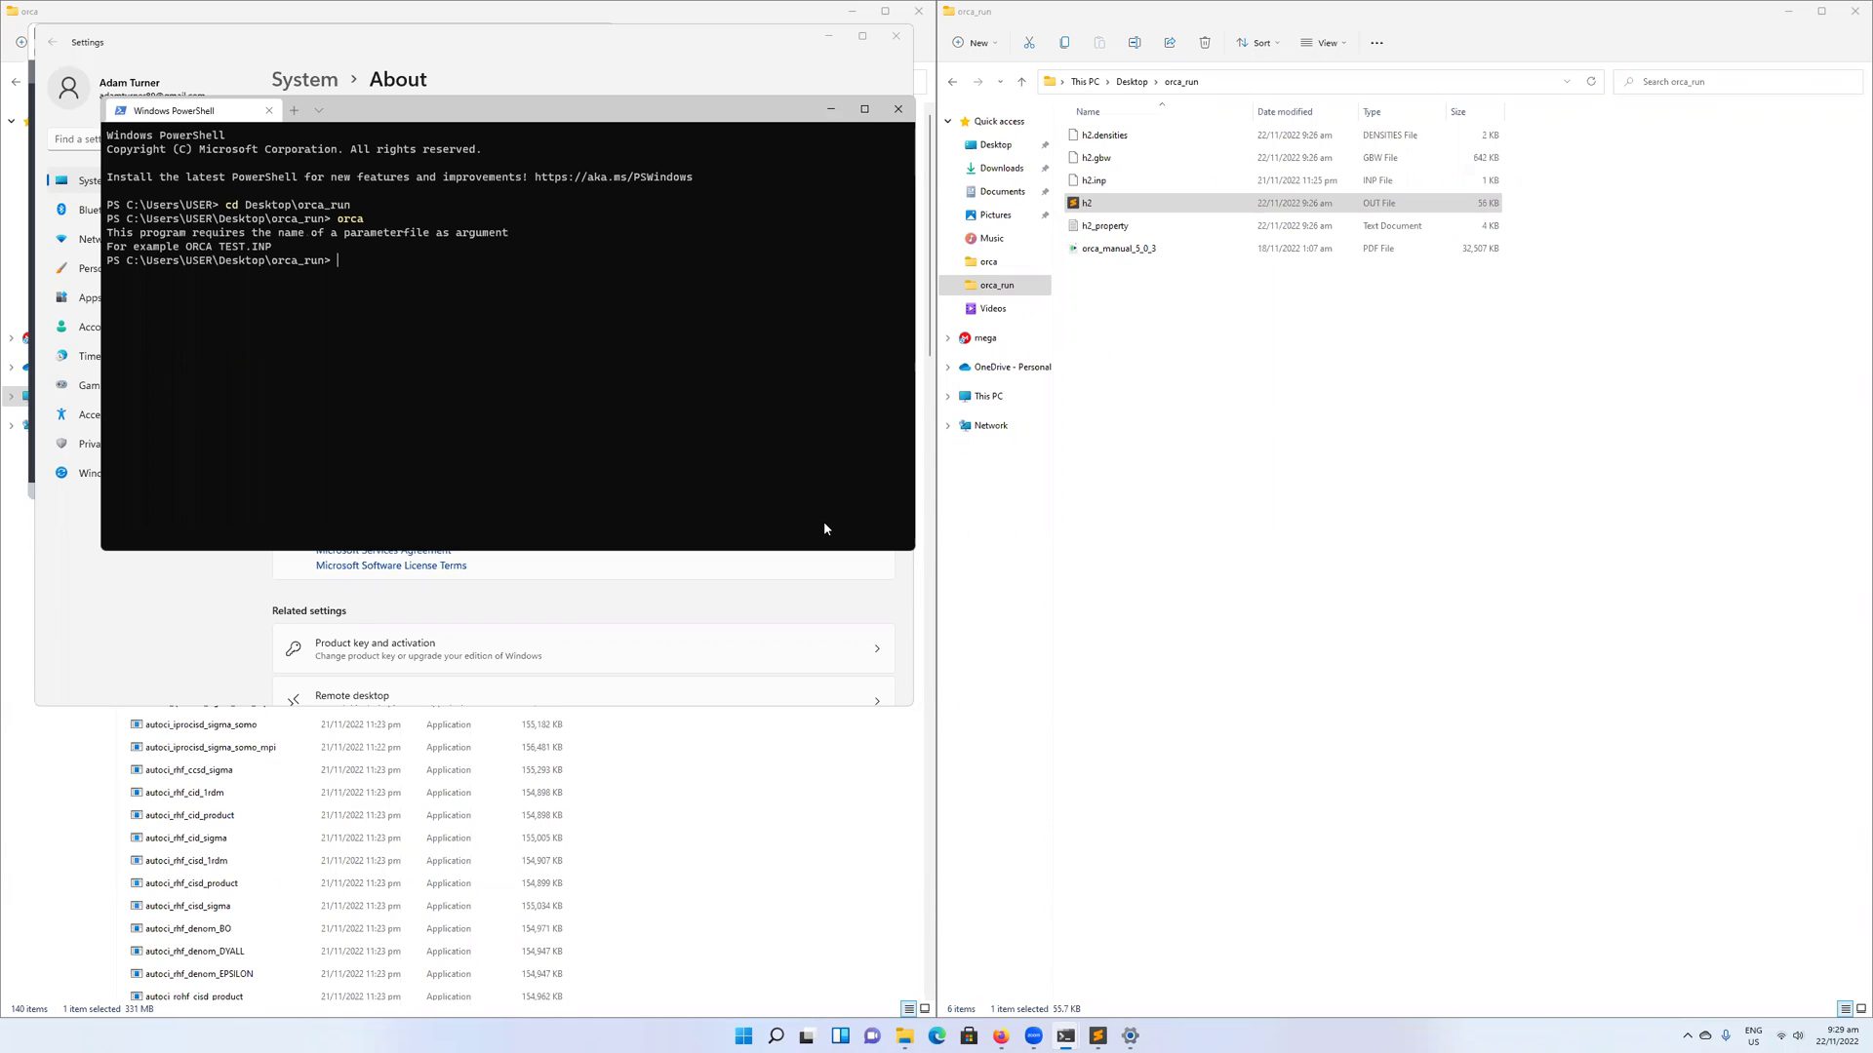
- Rerun the H2 job with plain orca h2.inp > h2.out
type("rca h2.iu")
key("BackSpace")
type("np > h2")
type(".out")
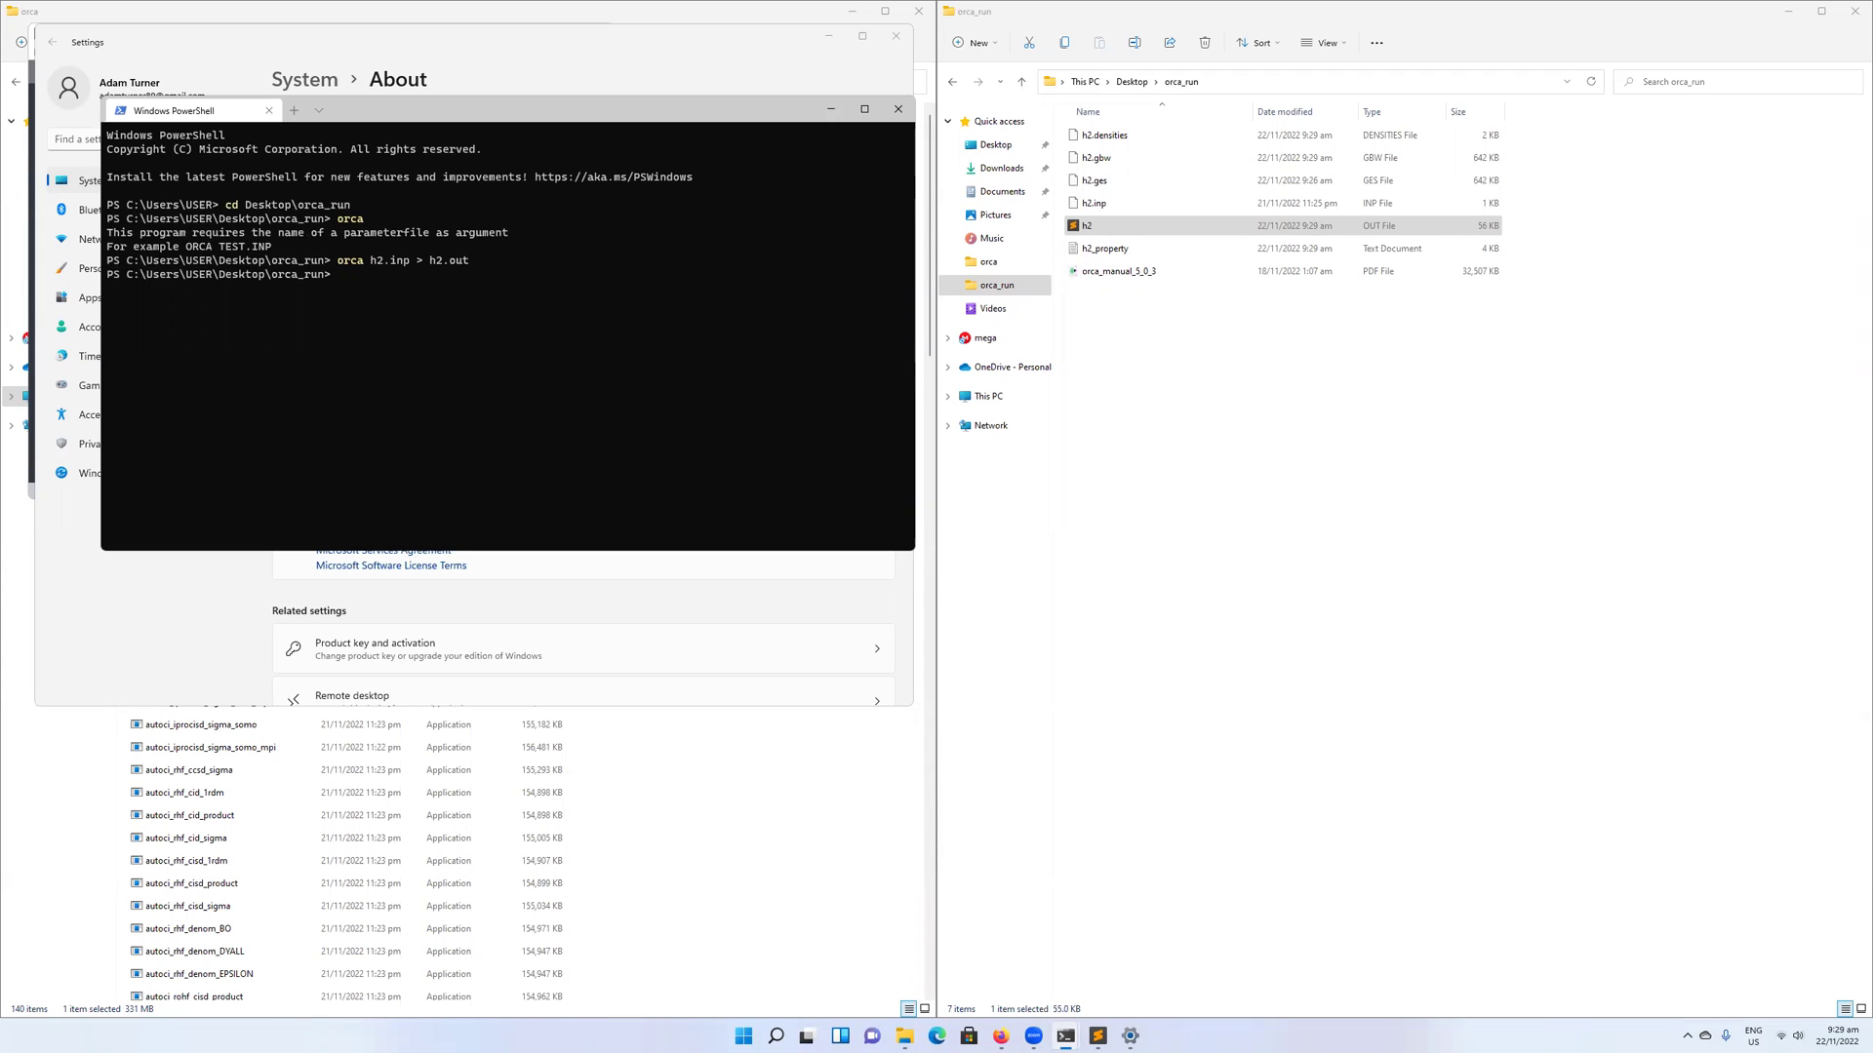
left_click(1114, 230)
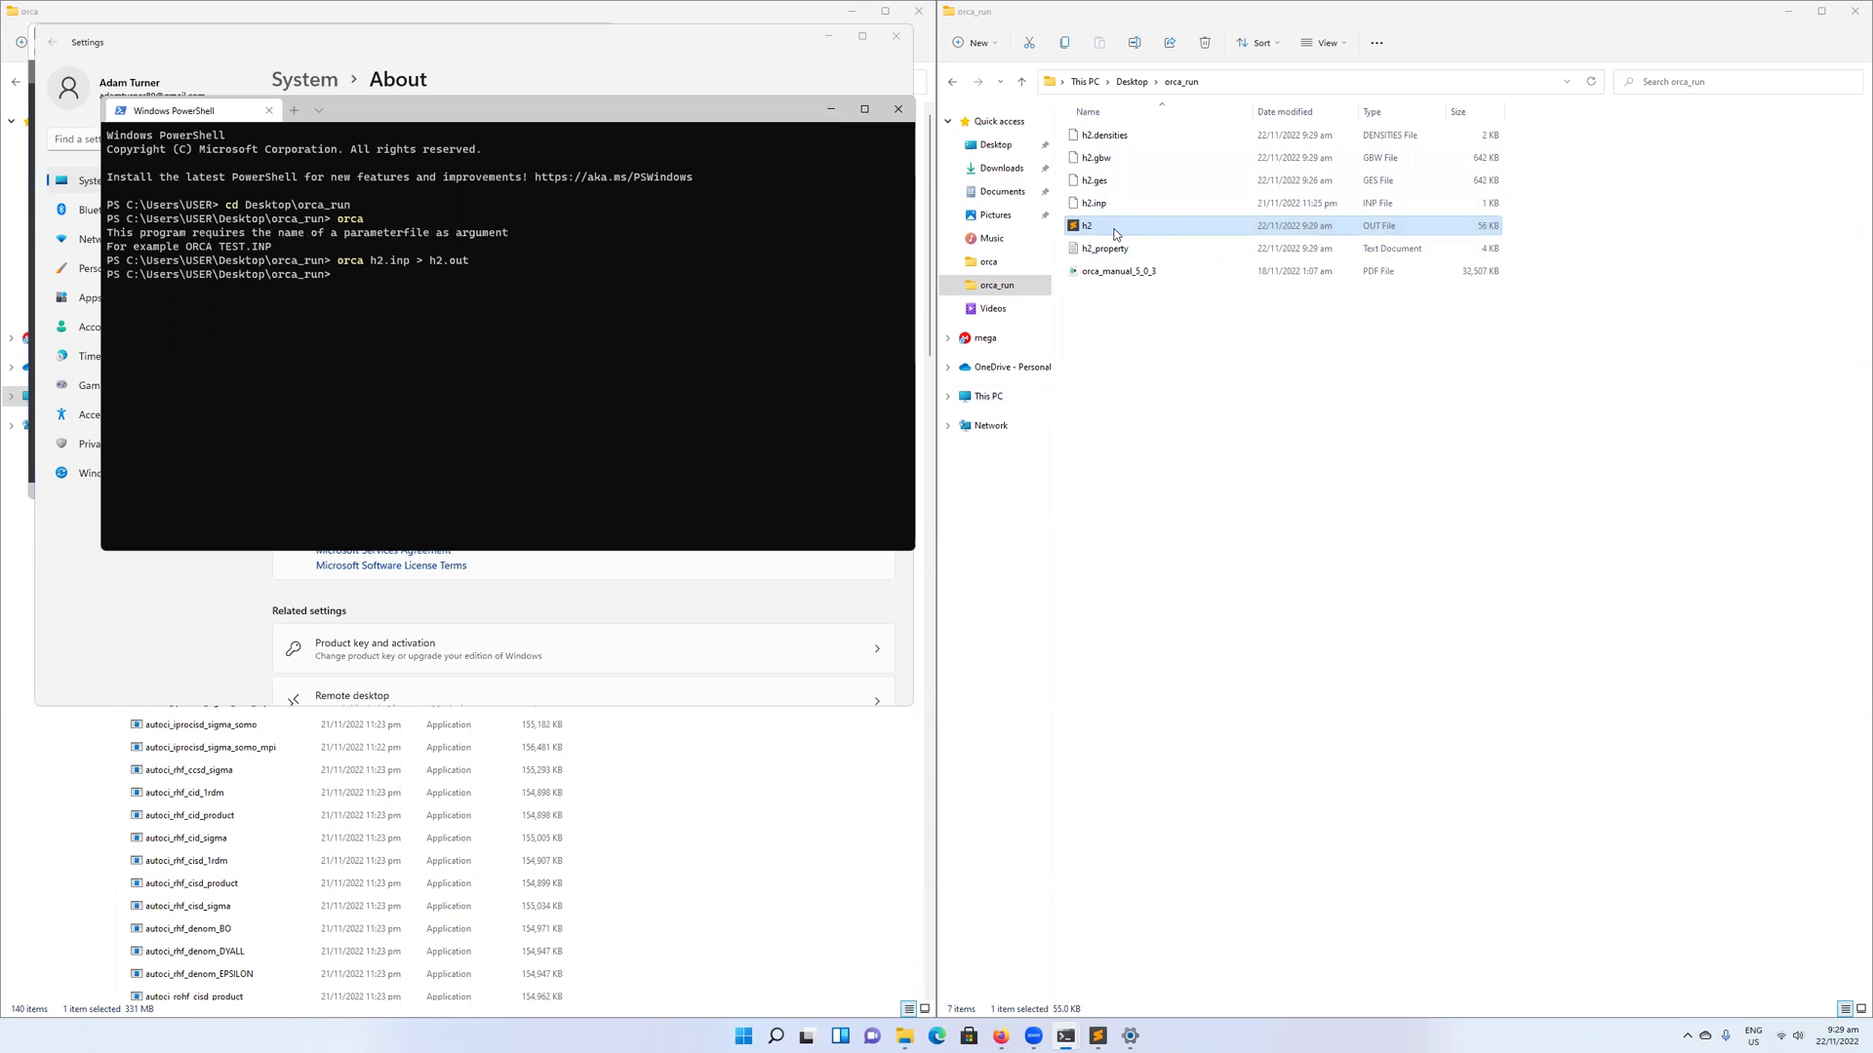
key("alt+Tab")
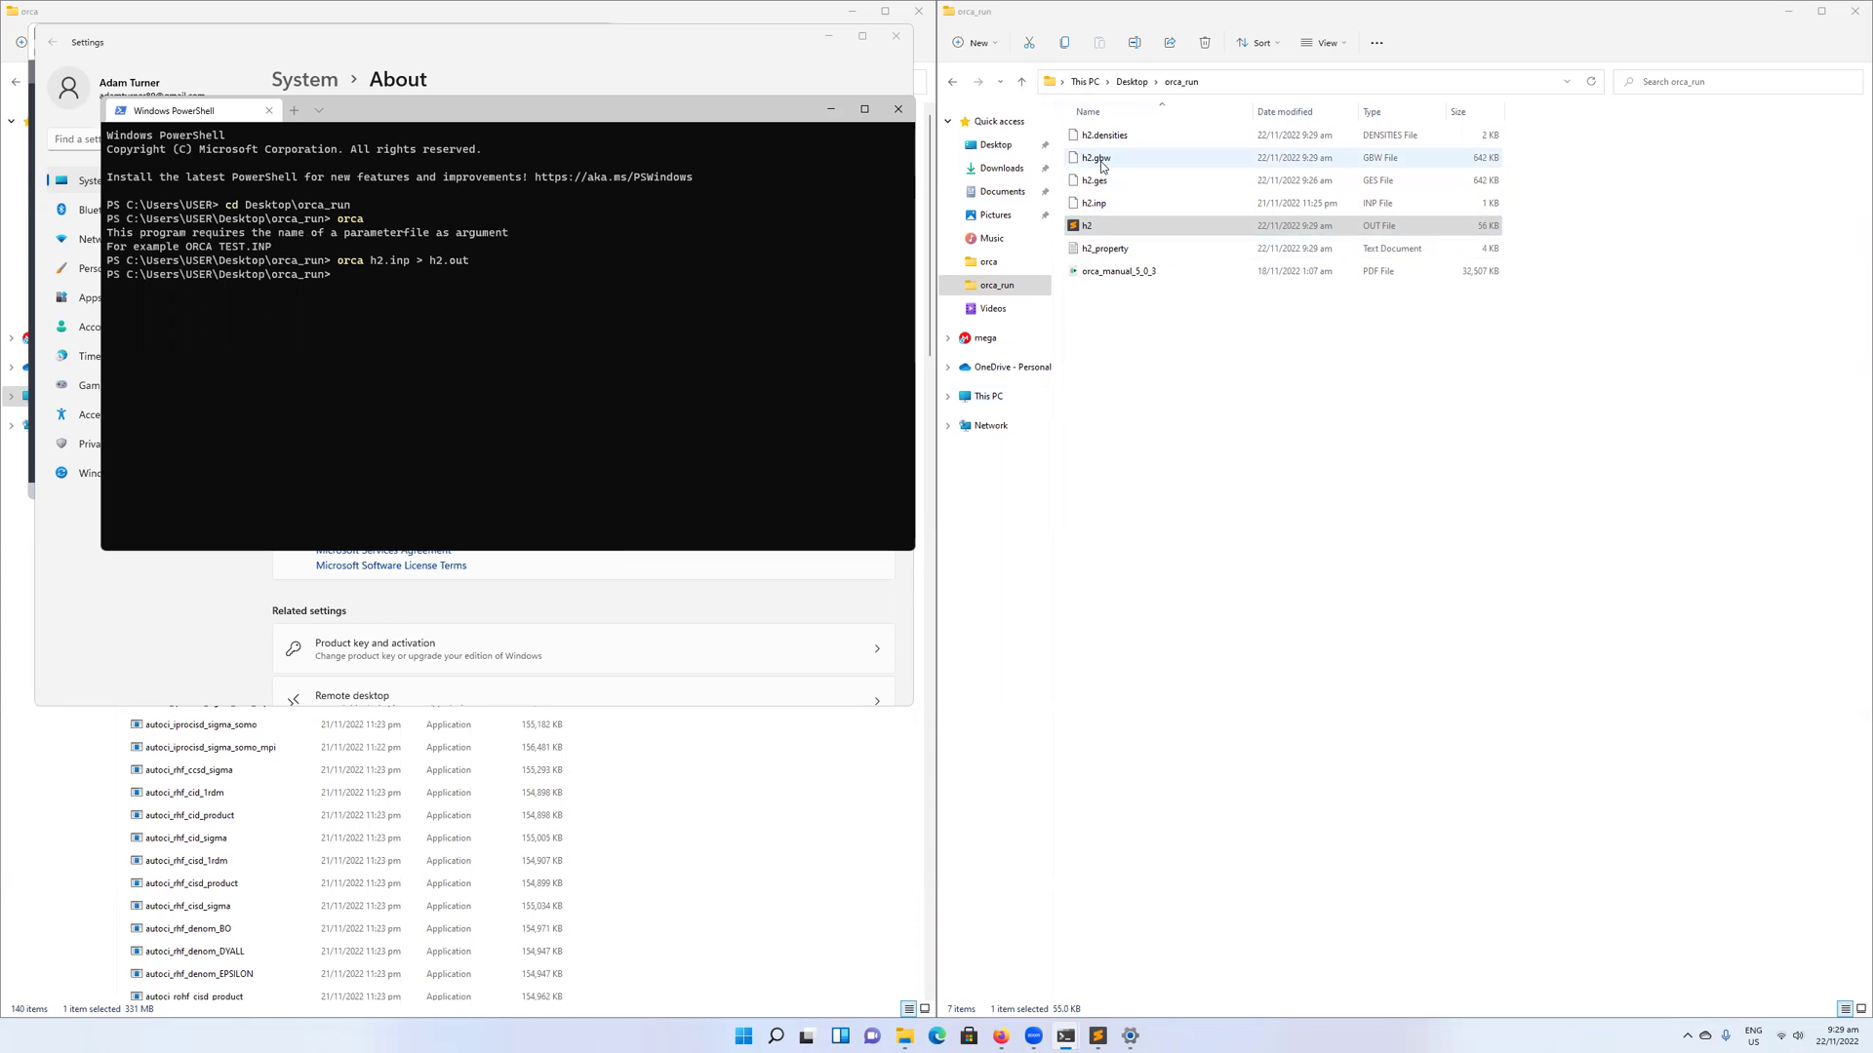
left_click(1097, 229)
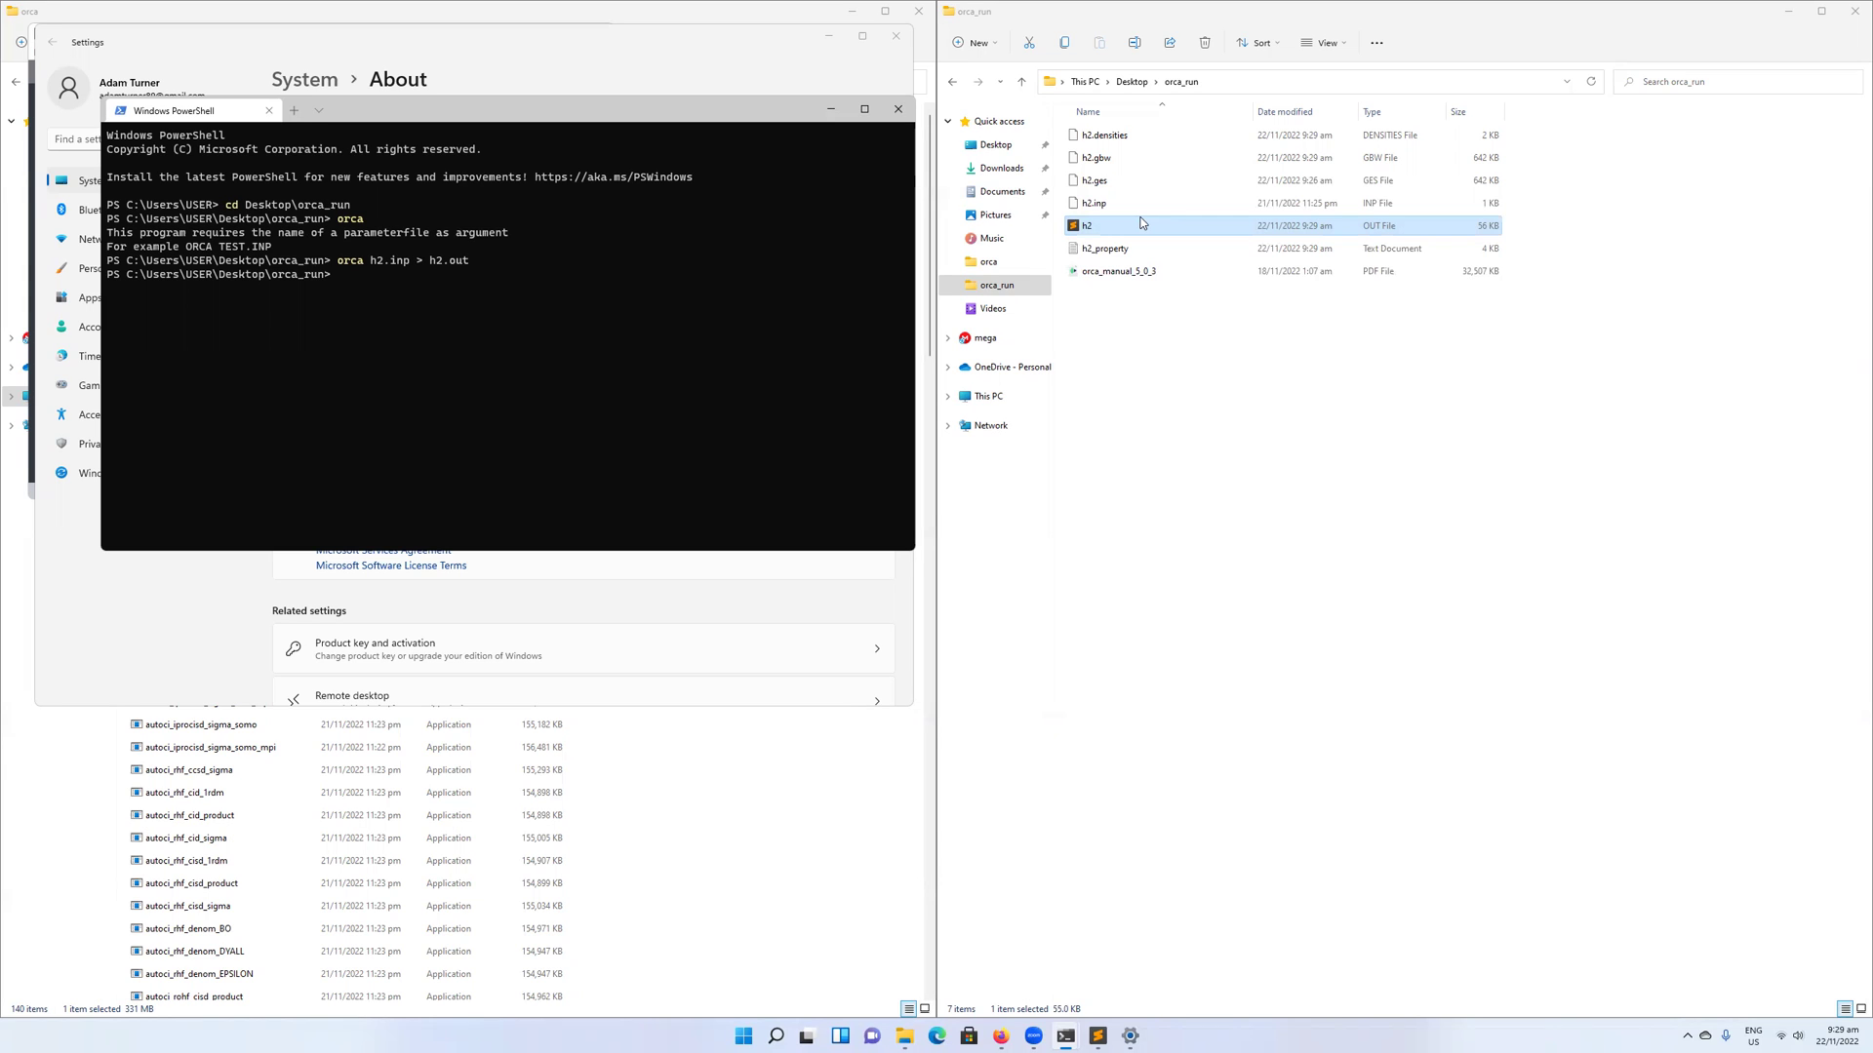
key("alt+Tab")
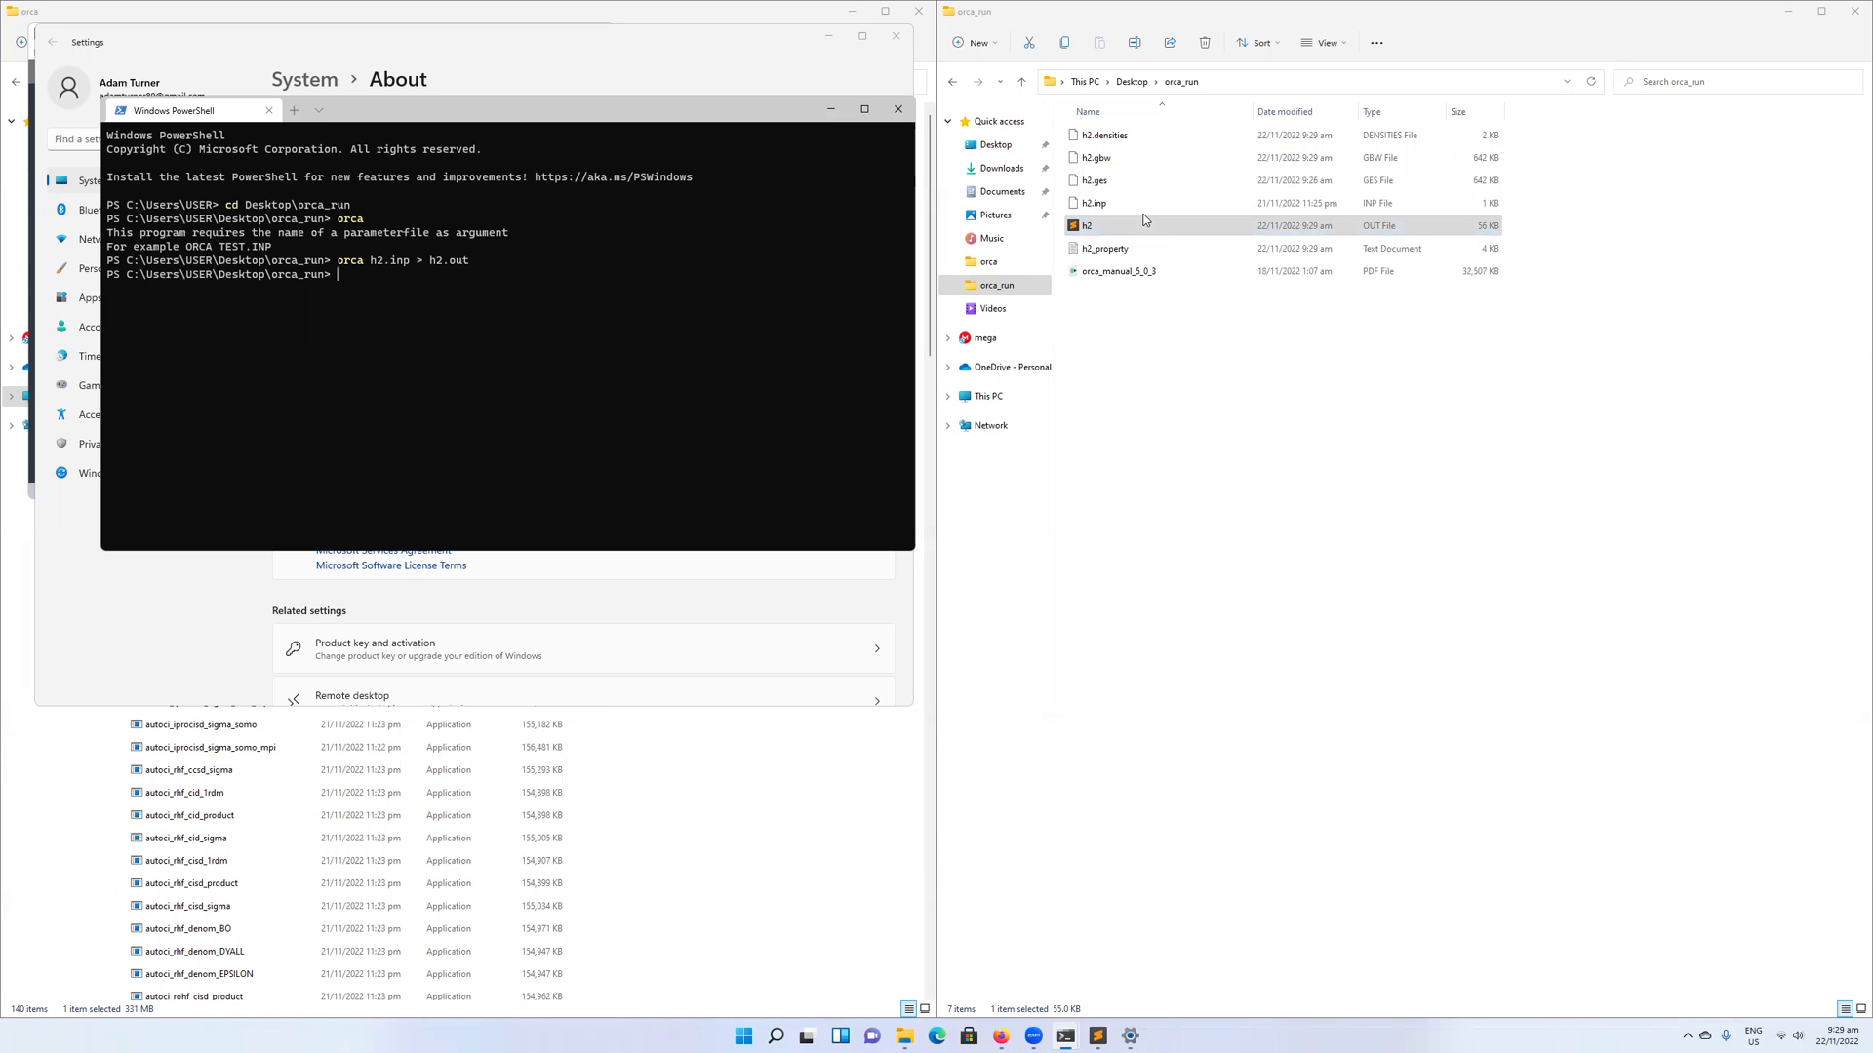